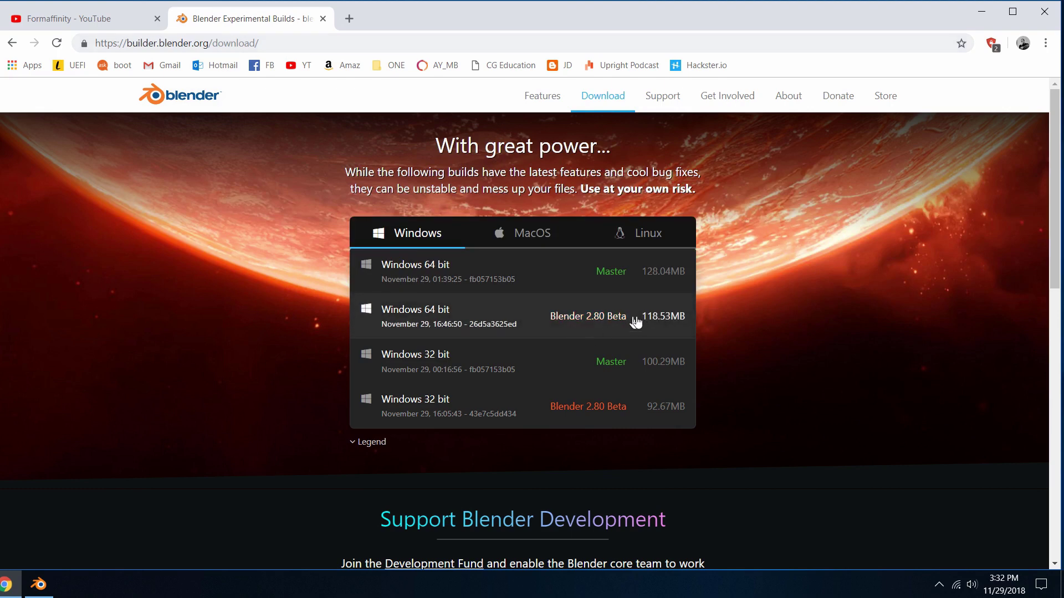
Step: Look at the macOS builds on the experimental builds page and return to the Windows builds
{"action": "left_click", "coordinate": [515, 232]}
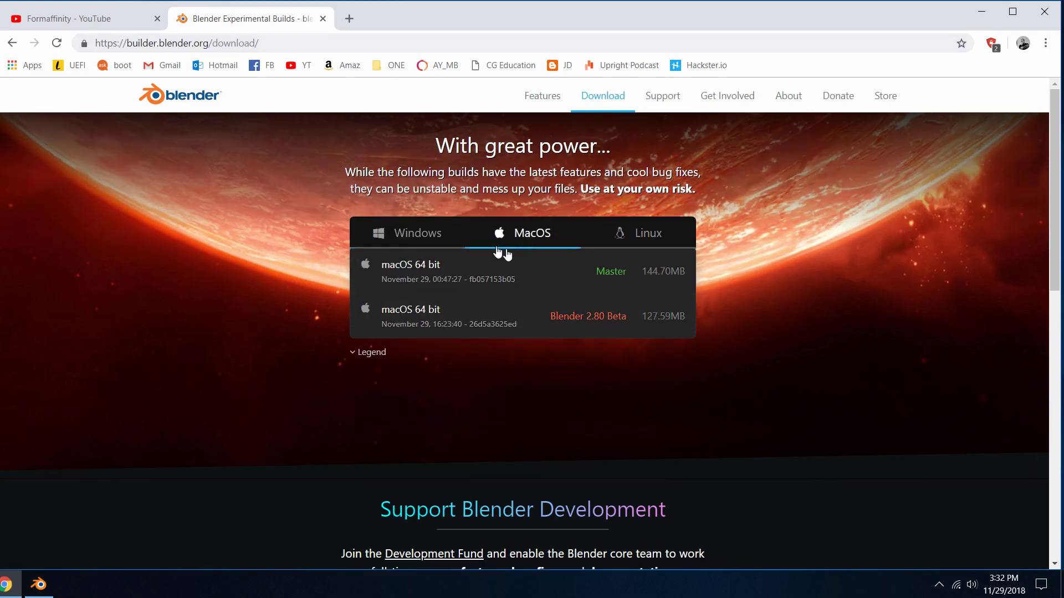
{"action": "left_click", "coordinate": [417, 234]}
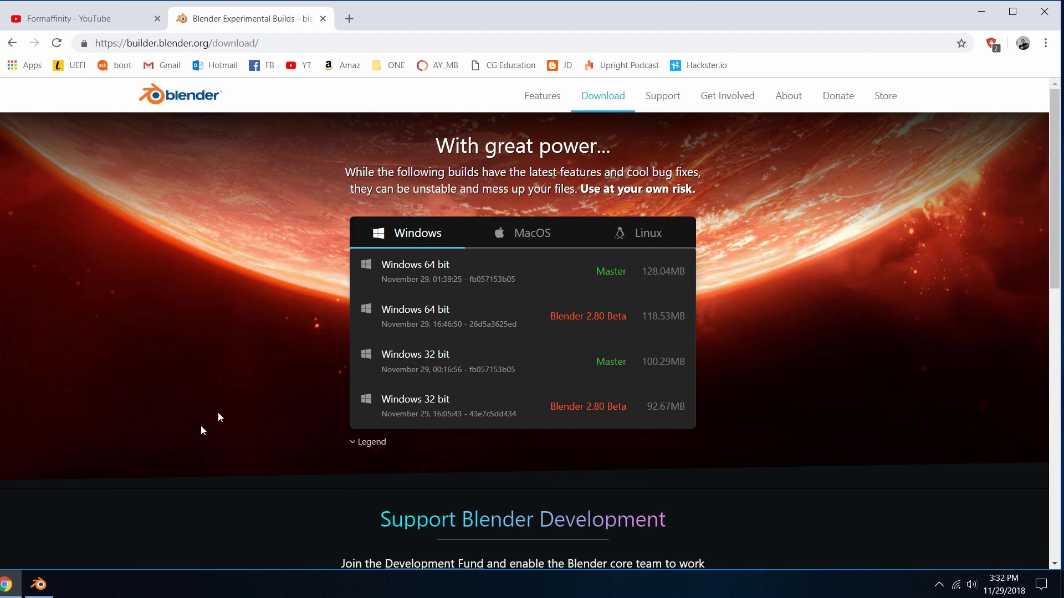
Step: Switch to Blender and open the Input section of its preferences, keeping Emulate 3 Button Mouse enabled
{"action": "left_click", "coordinate": [38, 584]}
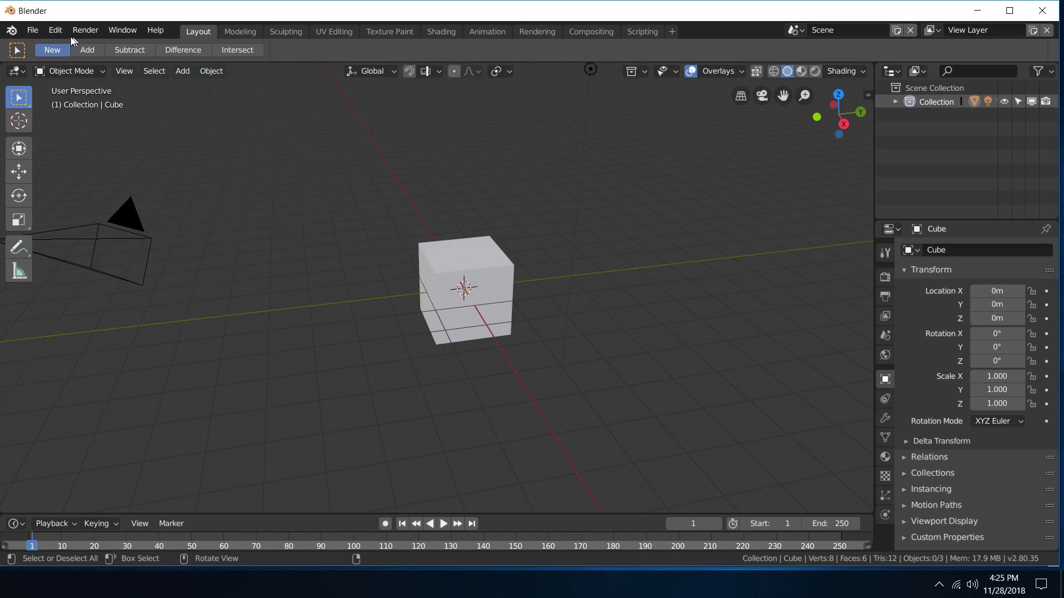
{"action": "left_click", "coordinate": [43, 31]}
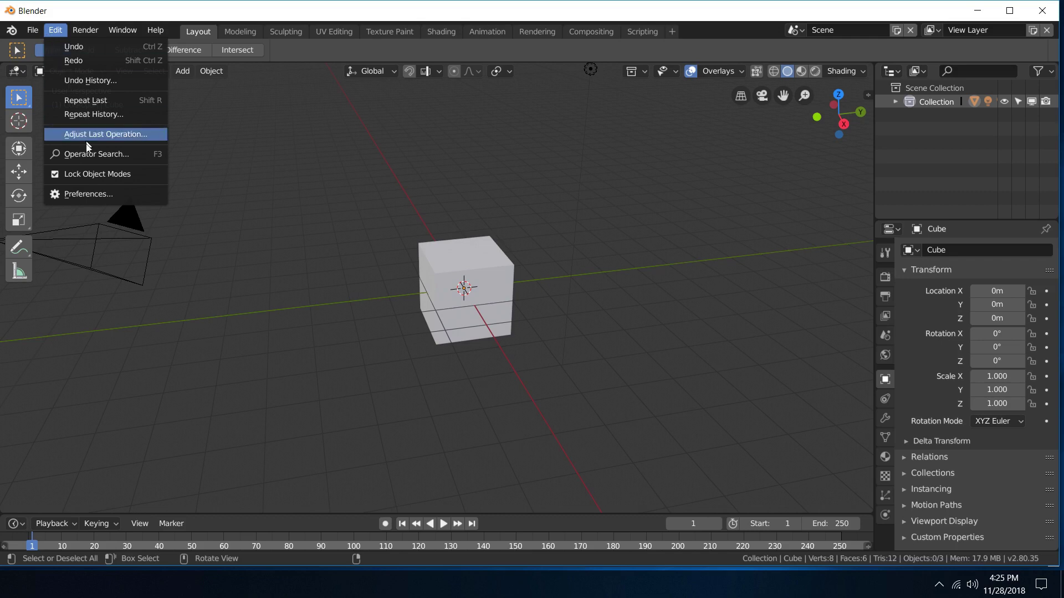
{"action": "left_click", "coordinate": [112, 196]}
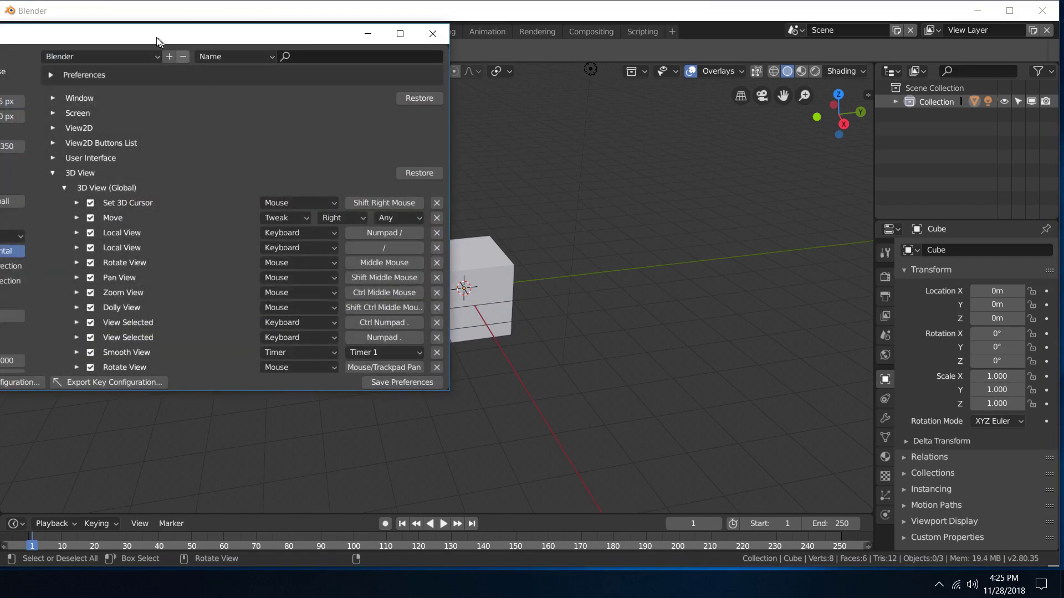
{"action": "left_click_drag", "start_coordinate": [130, 39], "coordinate": [290, 48]}
{"action": "left_click", "coordinate": [210, 182]}
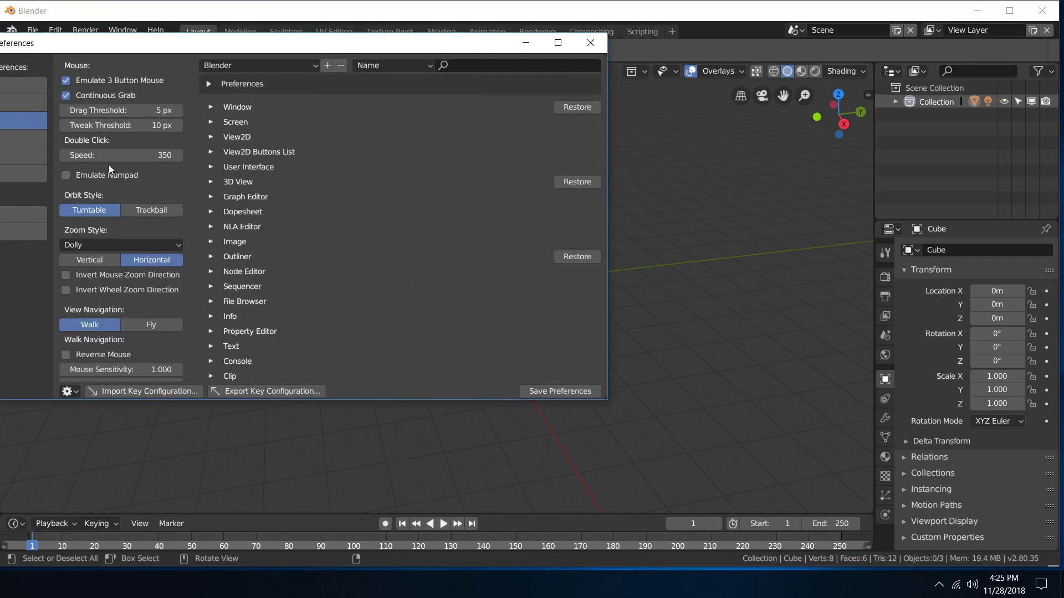
{"action": "left_click_drag", "start_coordinate": [176, 49], "coordinate": [219, 68]}
{"action": "left_click", "coordinate": [39, 85]}
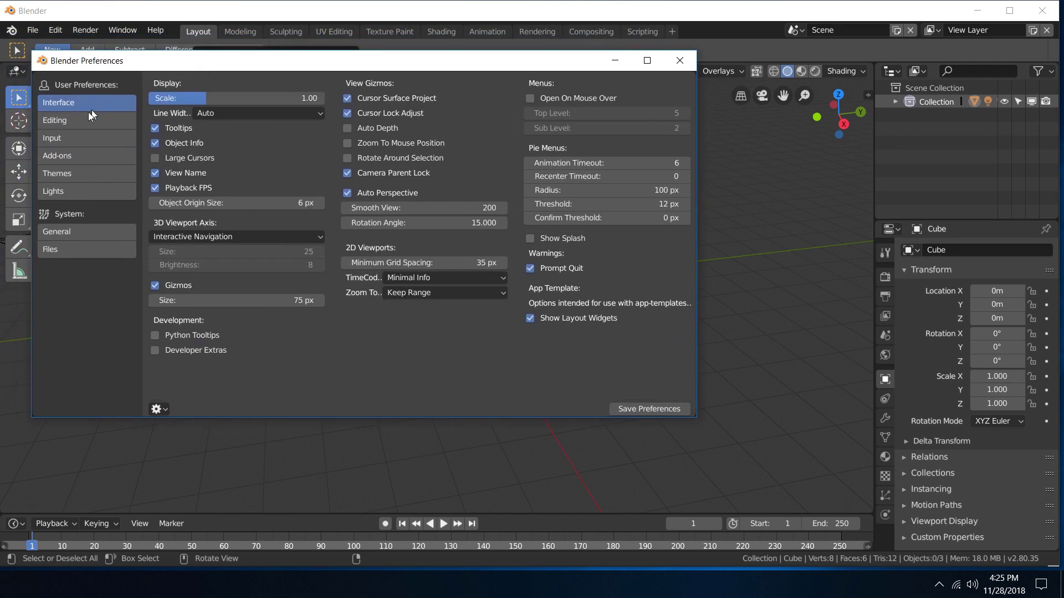
{"action": "left_click", "coordinate": [69, 138]}
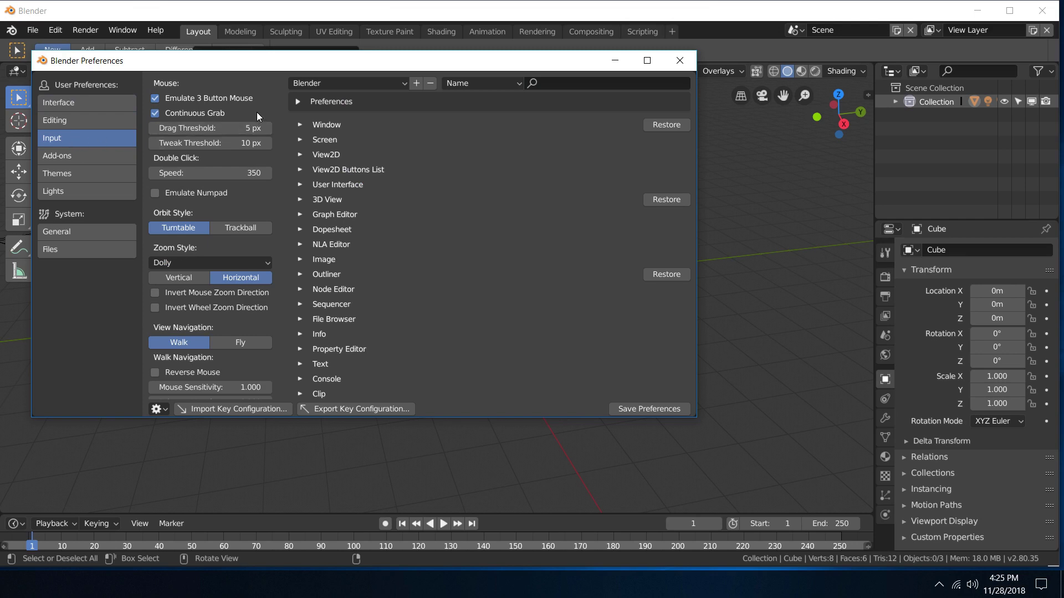
{"action": "left_click", "coordinate": [164, 100]}
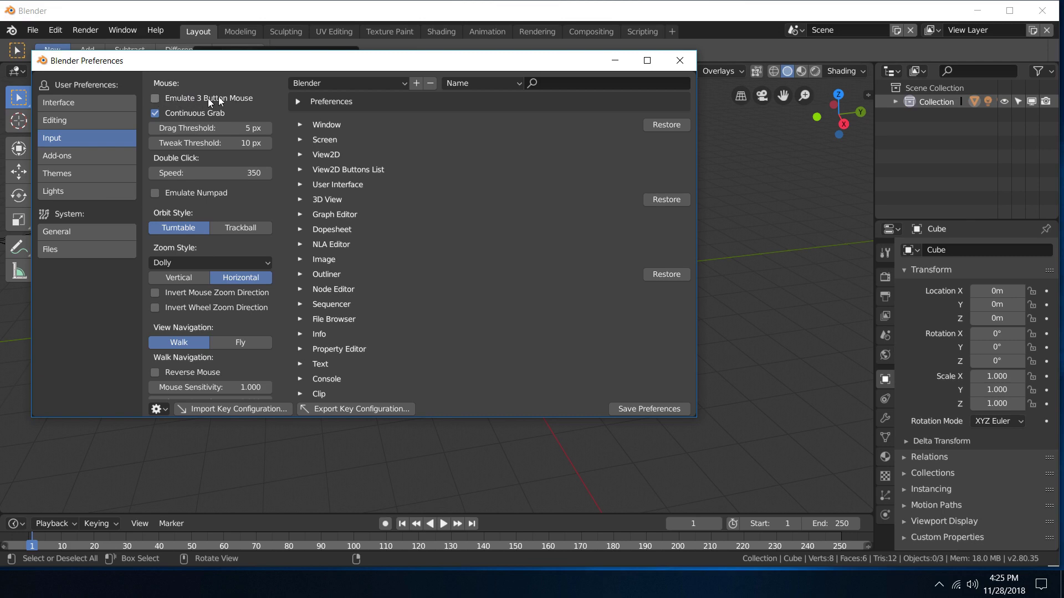
{"action": "left_click", "coordinate": [154, 99]}
Step: Expand the 3D View (Global) shortcuts in the keymap down to the view navigation entries
{"action": "left_click_drag", "start_coordinate": [222, 61], "coordinate": [245, 95]}
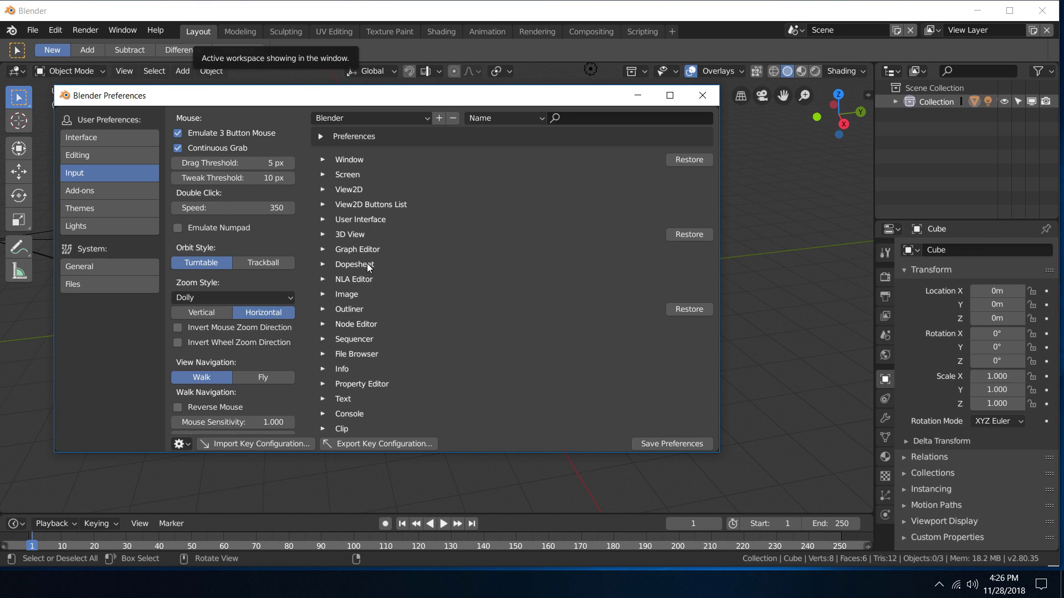
{"action": "left_click", "coordinate": [322, 235]}
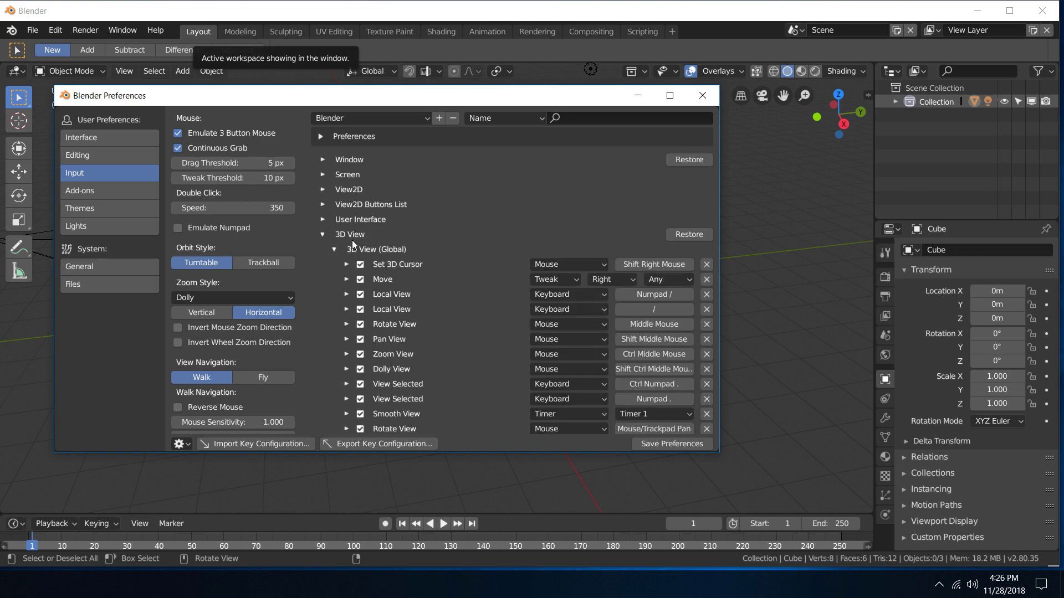
{"action": "left_click", "coordinate": [335, 249]}
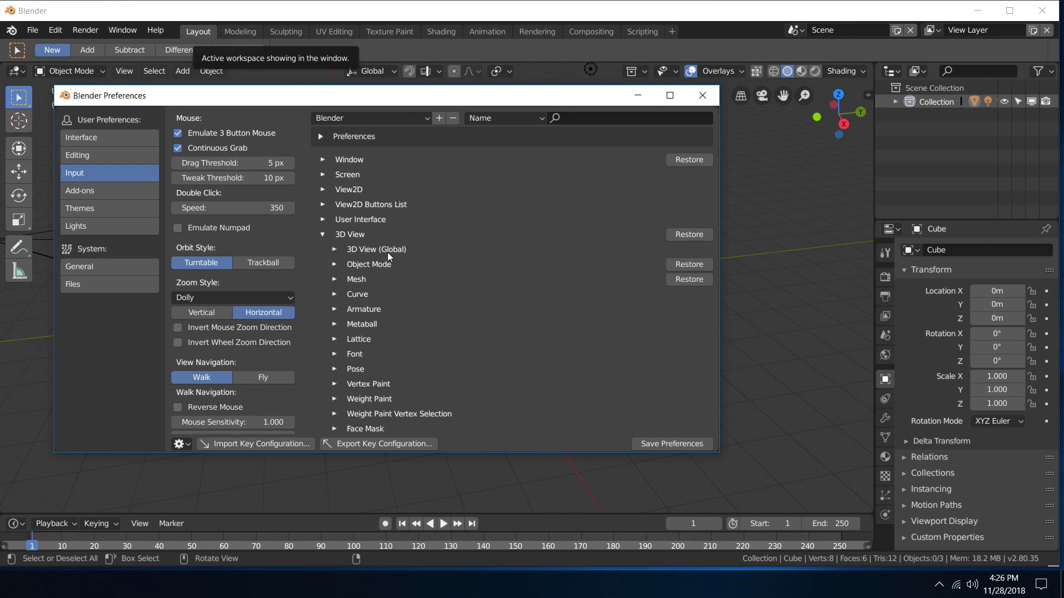
{"action": "left_click", "coordinate": [334, 249]}
{"action": "scroll", "coordinate": [515, 285], "scroll_direction": "down", "scroll_amount": 4}
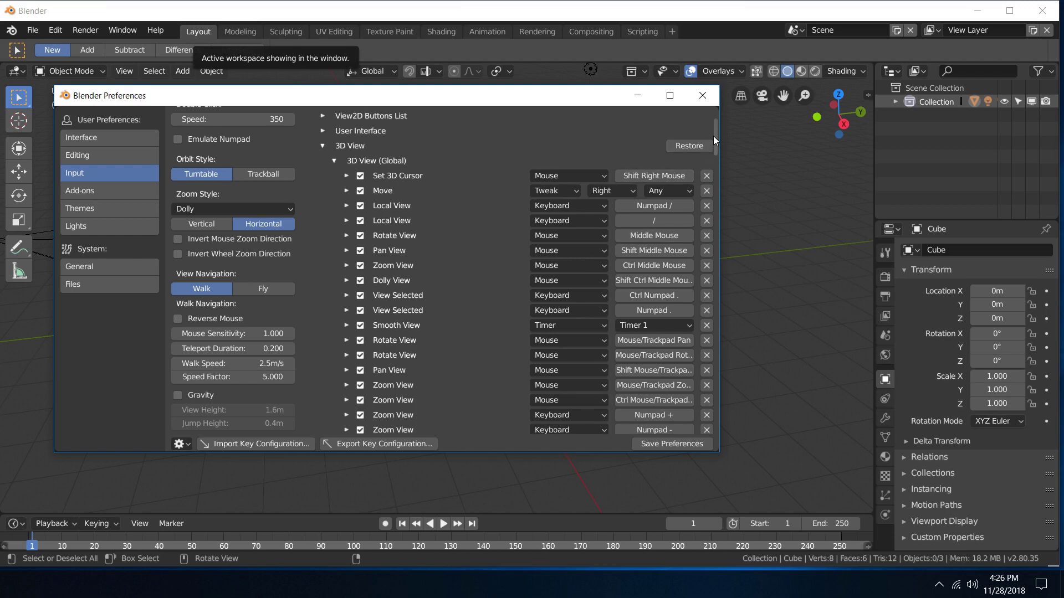
{"action": "left_click_drag", "start_coordinate": [714, 136], "coordinate": [713, 144]}
{"action": "left_click_drag", "start_coordinate": [362, 95], "coordinate": [332, 100]}
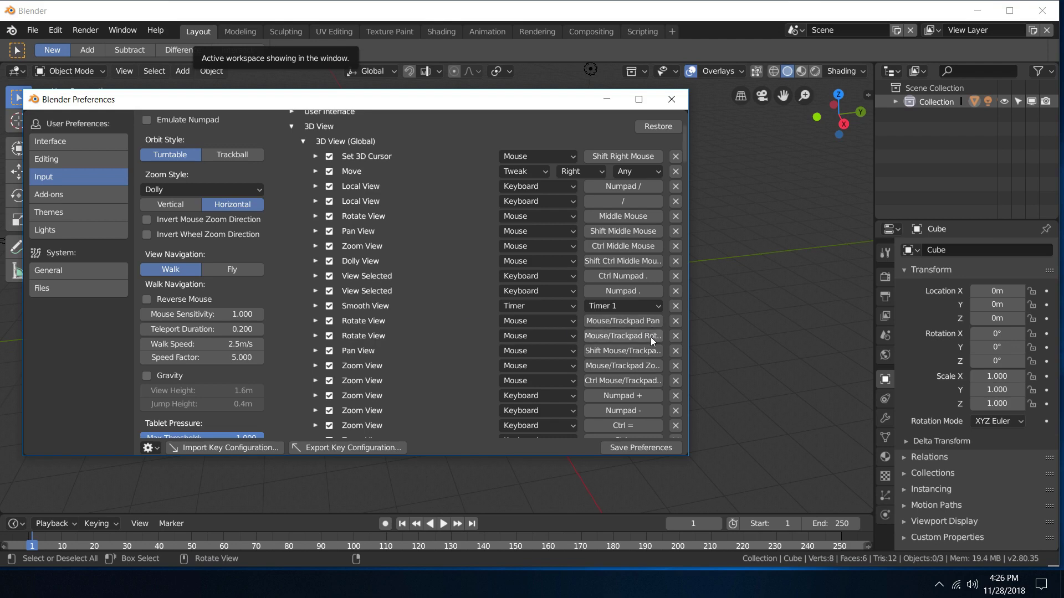
Step: Add the Alt modifier to the Mouse/Trackpad Rotate entry of Rotate View and test orbiting around the cube
{"action": "left_click", "coordinate": [315, 337]}
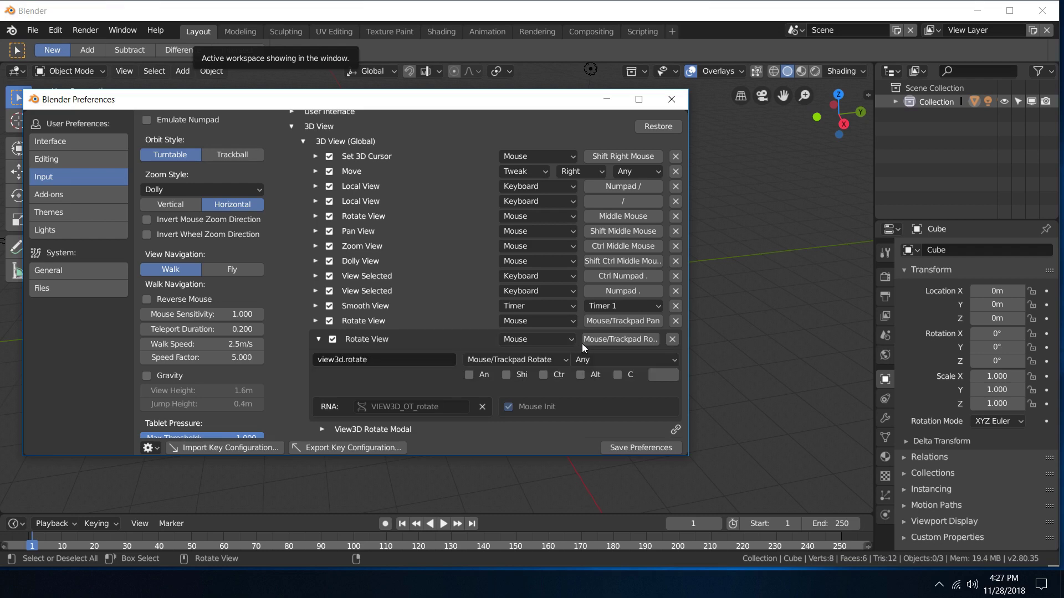
{"action": "left_click", "coordinate": [580, 375]}
{"action": "left_click_drag", "start_coordinate": [575, 100], "coordinate": [560, 102]}
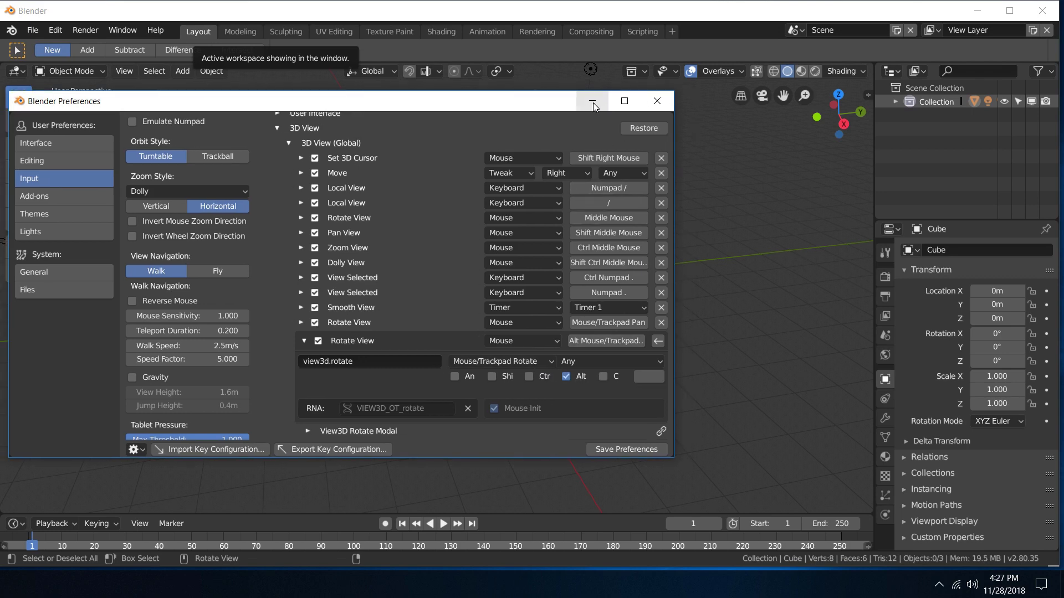
{"action": "left_click", "coordinate": [593, 102]}
{"action": "middle_click_drag", "start_coordinate": [477, 214], "coordinate": [420, 183]}
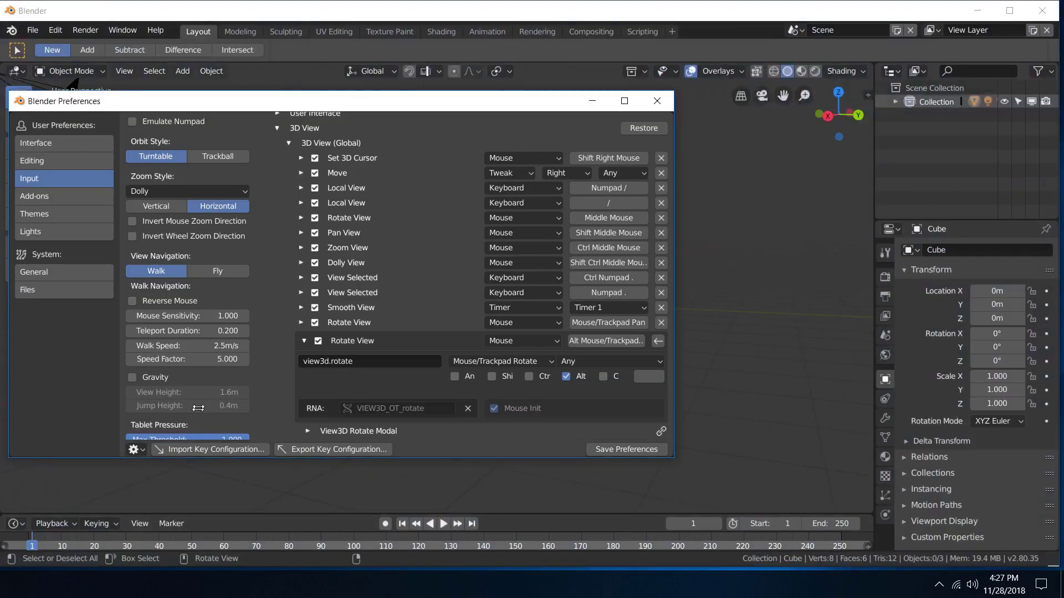
Step: Review the Select With and Spacebar Action options in the keymap's own preferences
{"action": "scroll", "coordinate": [427, 257], "scroll_direction": "up", "scroll_amount": 5}
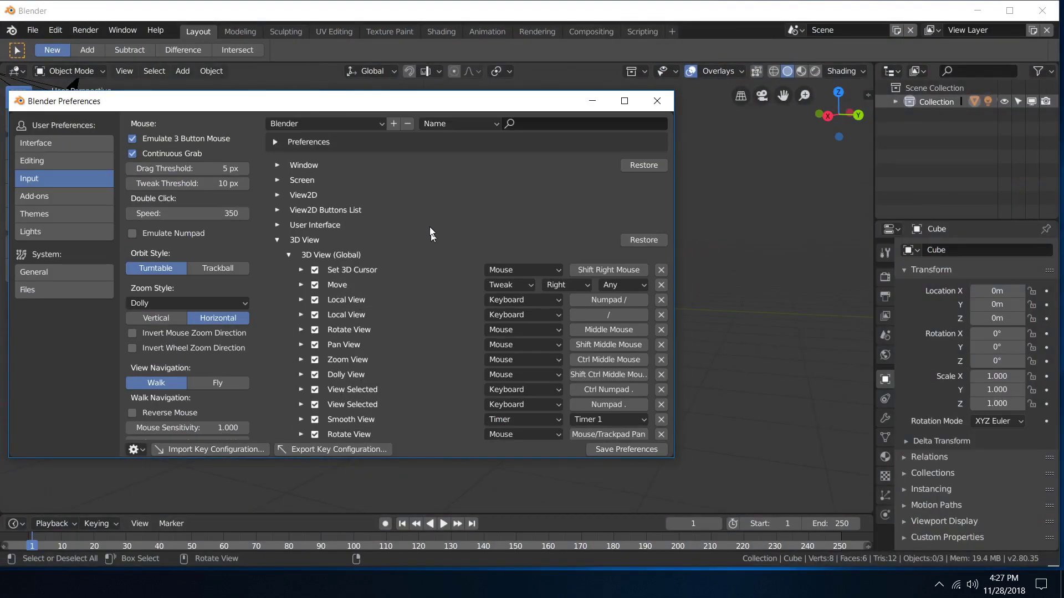
{"action": "left_click", "coordinate": [276, 145]}
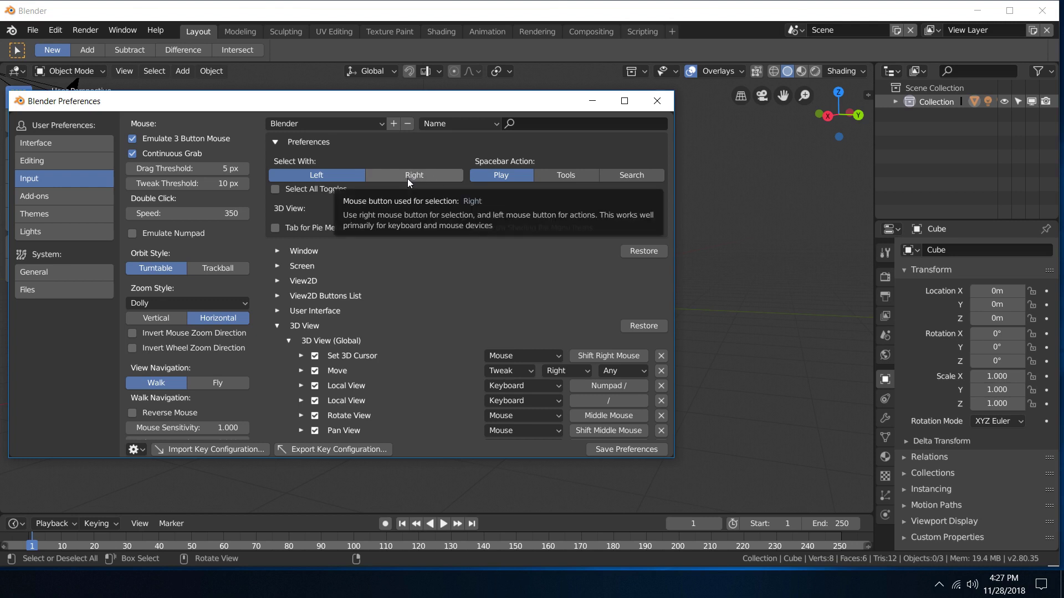
{"action": "left_click", "coordinate": [277, 140]}
{"action": "left_click", "coordinate": [275, 141]}
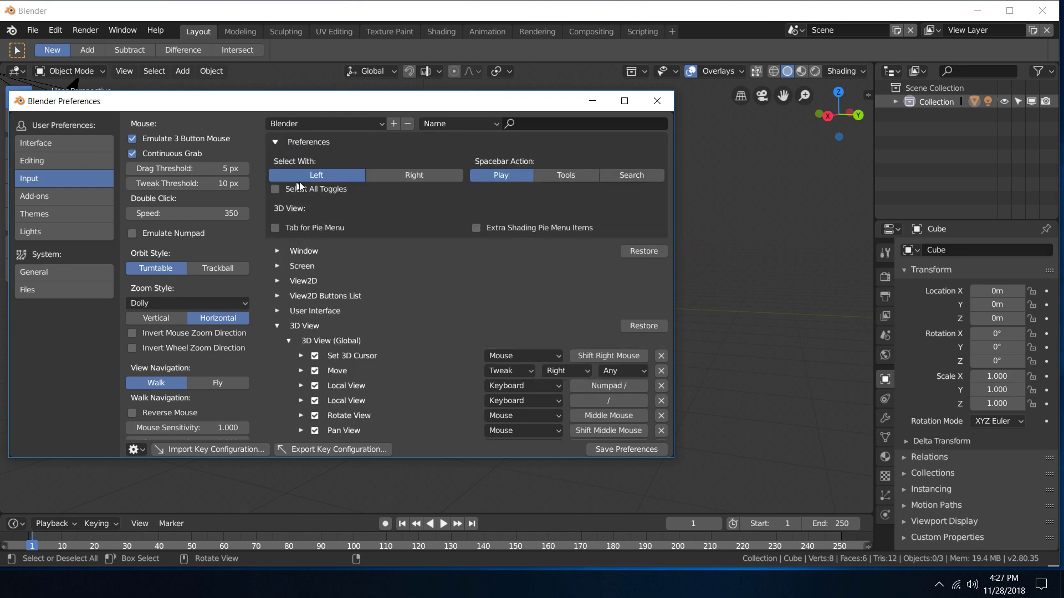
{"action": "left_click", "coordinate": [275, 143]}
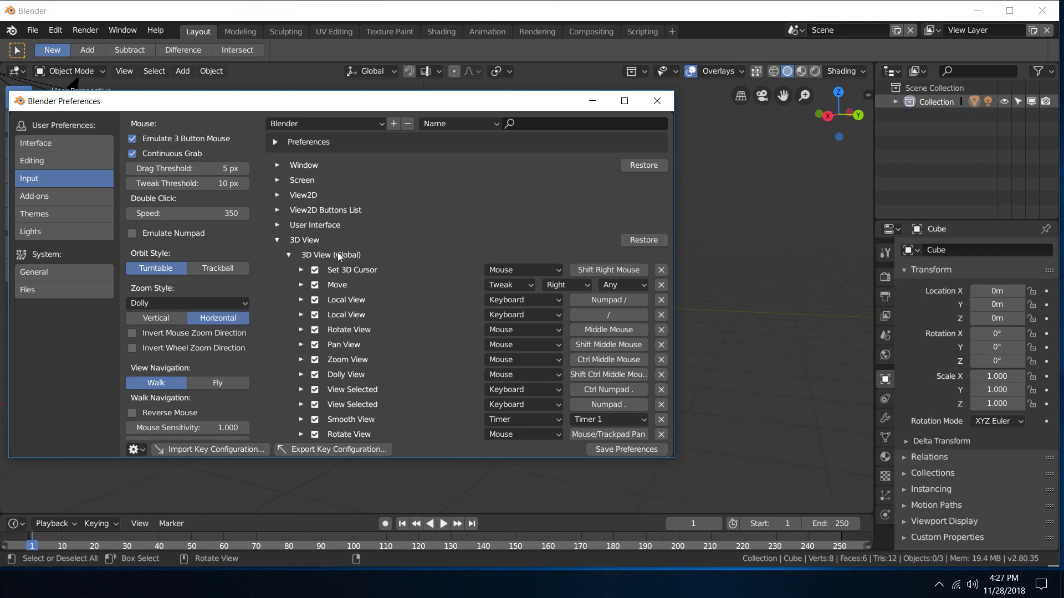
Step: Change the Pan View shortcut's modifier from Shift to Alt with the middle mouse button, and test panning in the viewport
{"action": "scroll", "coordinate": [430, 324], "scroll_direction": "down", "scroll_amount": 6}
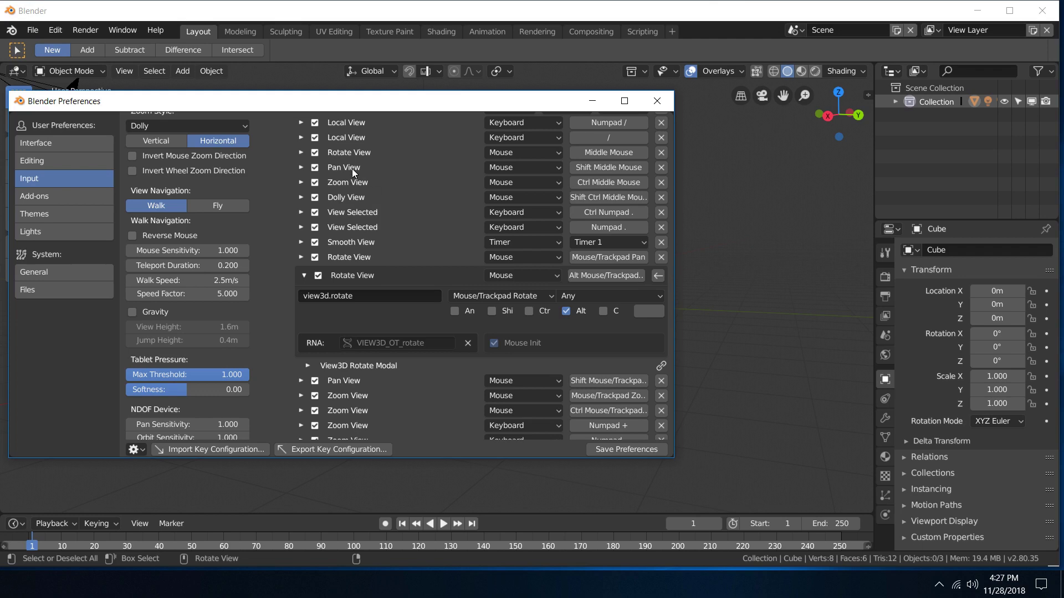
{"action": "scroll", "coordinate": [380, 179], "scroll_direction": "up", "scroll_amount": 4}
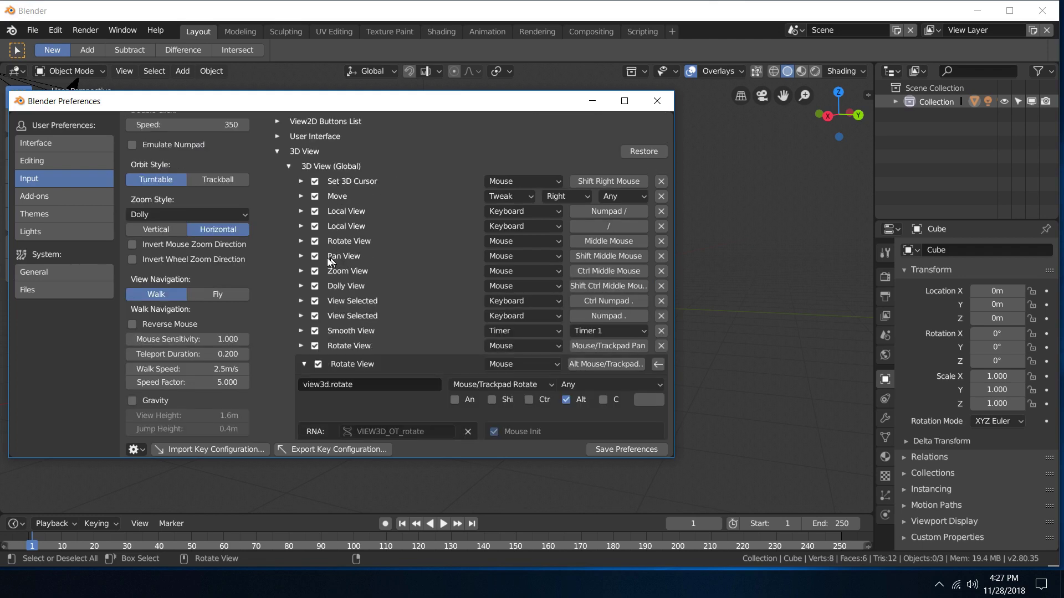
{"action": "left_click", "coordinate": [300, 256]}
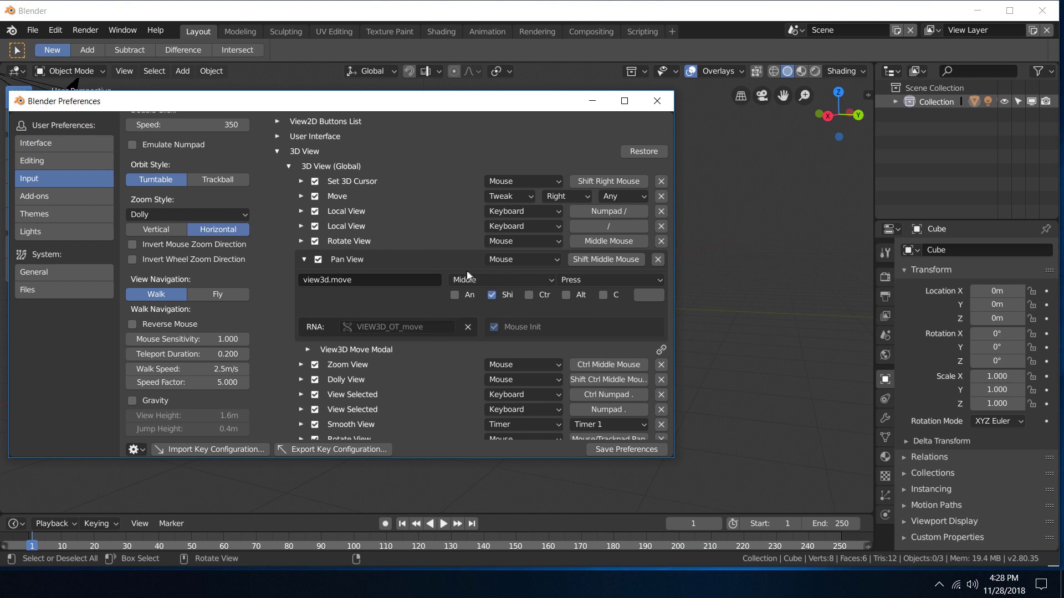
{"action": "left_click", "coordinate": [492, 295]}
{"action": "left_click", "coordinate": [565, 294]}
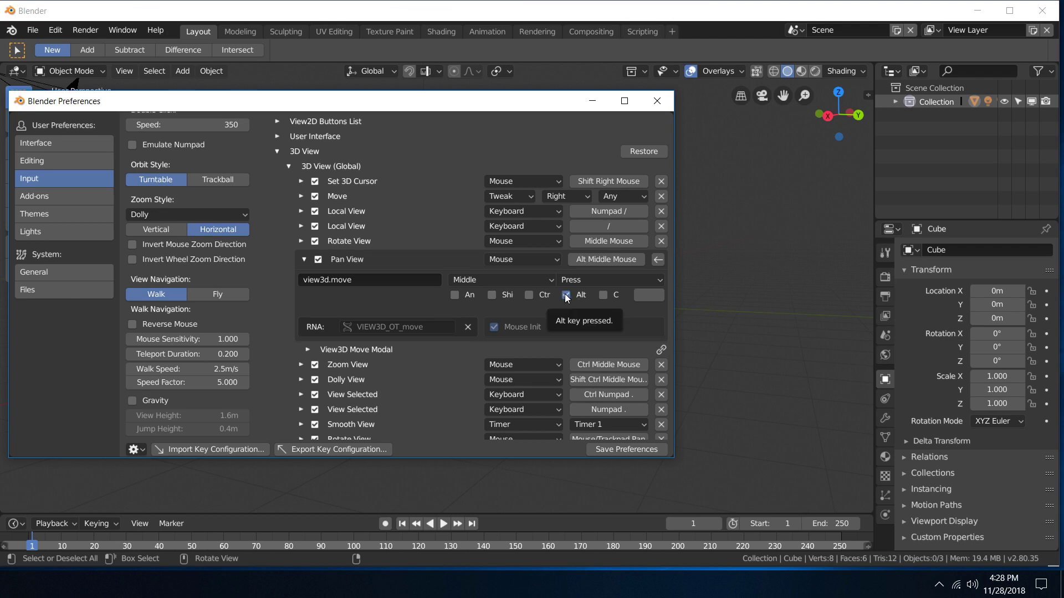
{"action": "left_click", "coordinate": [589, 108]}
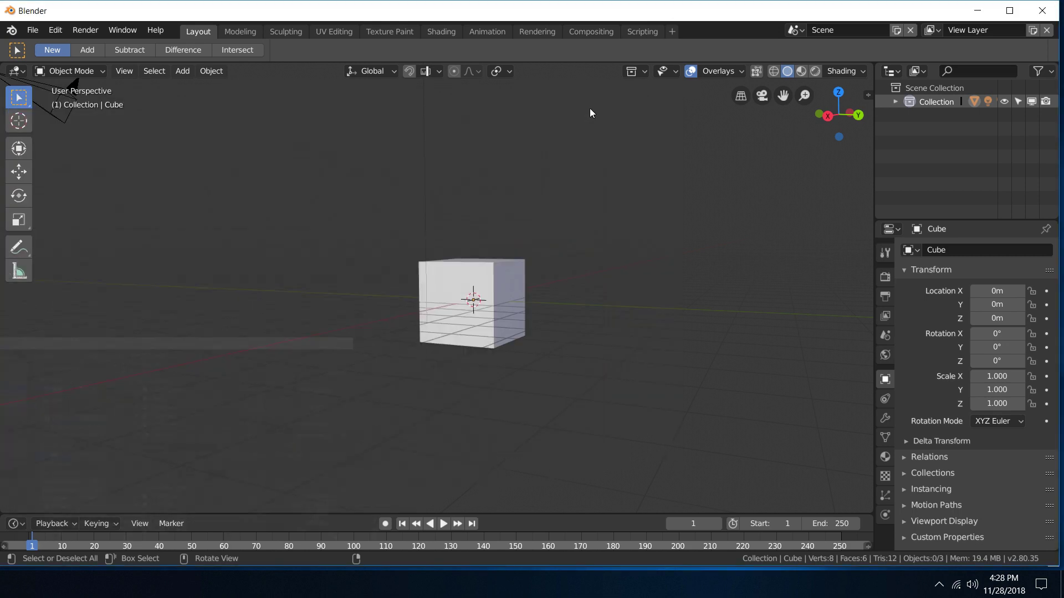
{"action": "middle_click_drag", "start_coordinate": [550, 157], "coordinate": [506, 159], "text": "shift"}
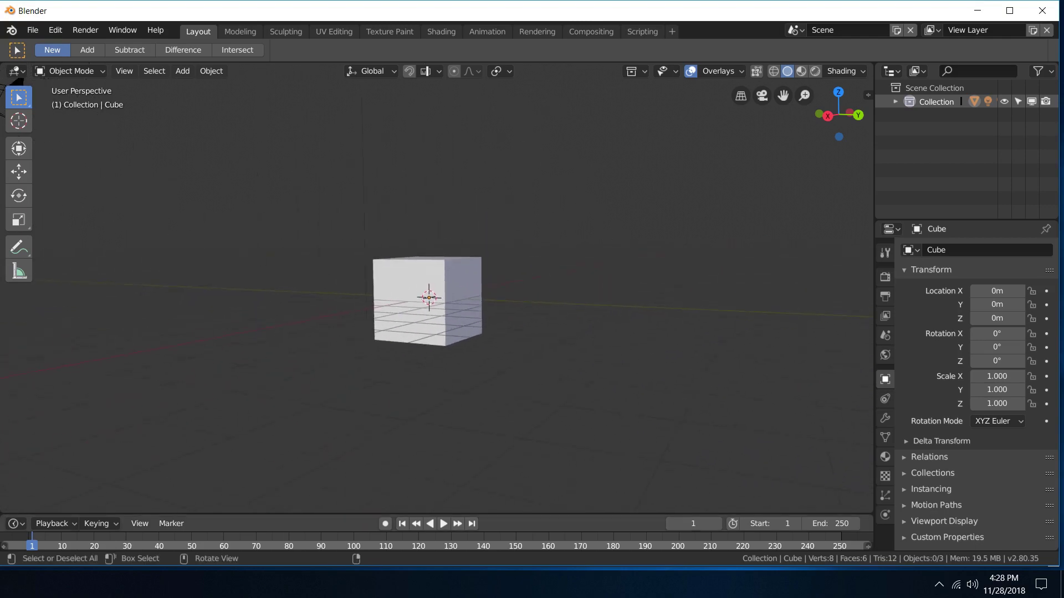
Step: Assign Zoom View to the Right mouse button with Ctrl disabled, test zooming on the cube, and return to the preferences
{"action": "left_click", "coordinate": [14, 532]}
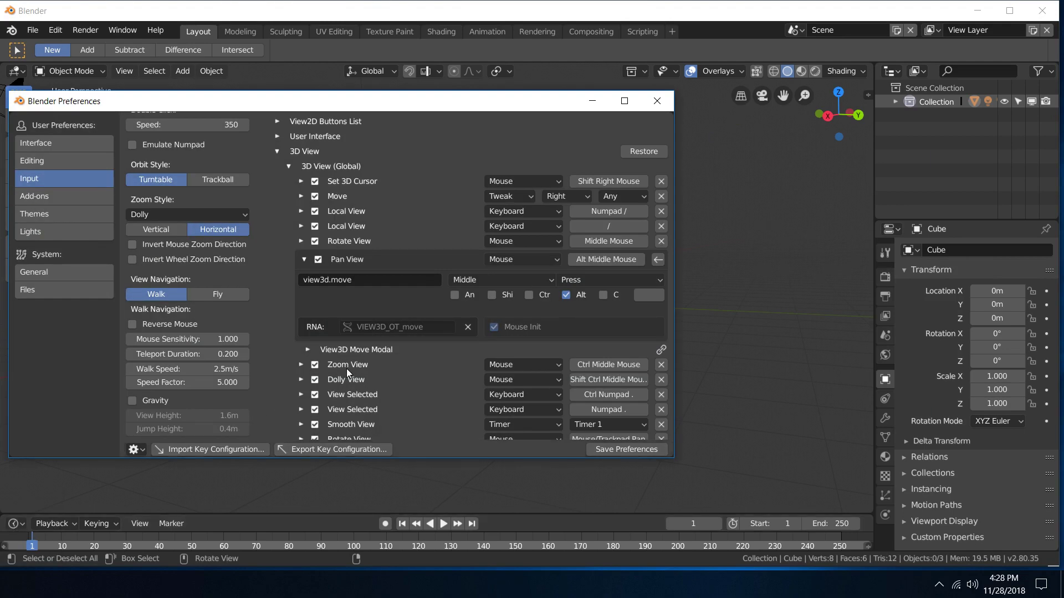
{"action": "left_click", "coordinate": [304, 258]}
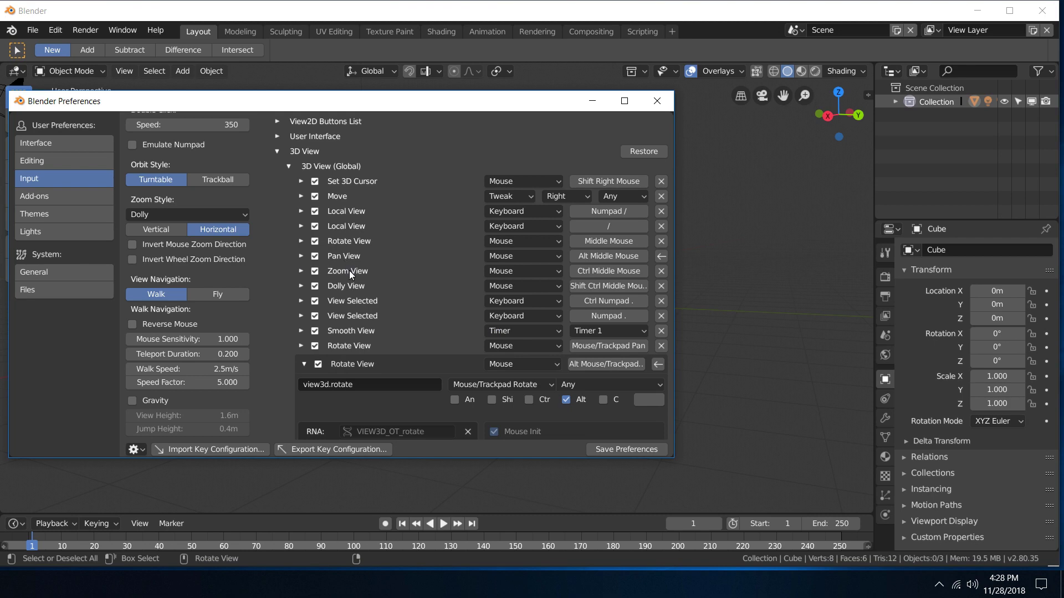
{"action": "left_click", "coordinate": [302, 271]}
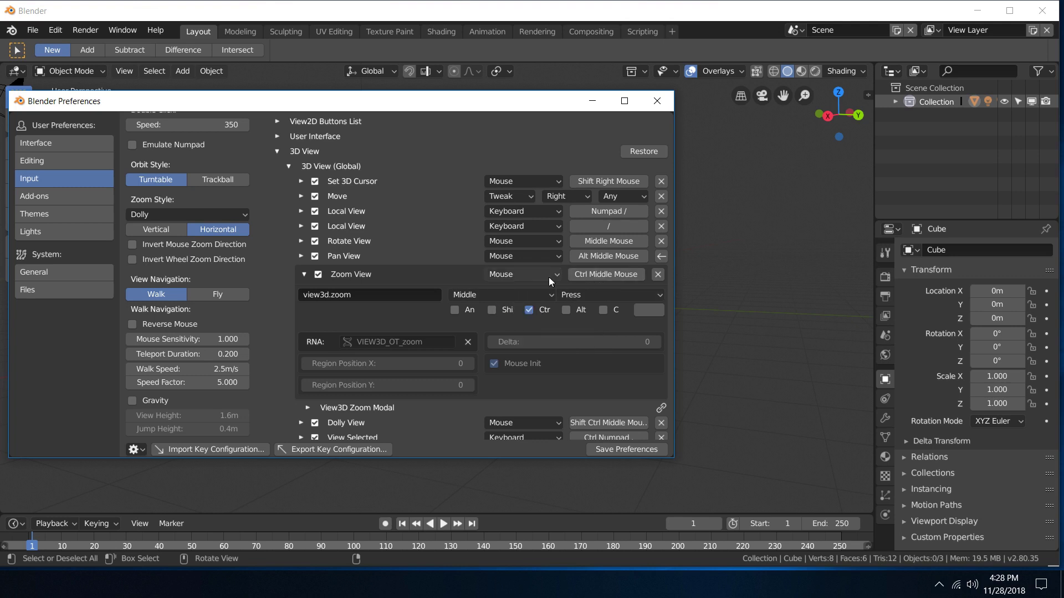
{"action": "left_click", "coordinate": [545, 296]}
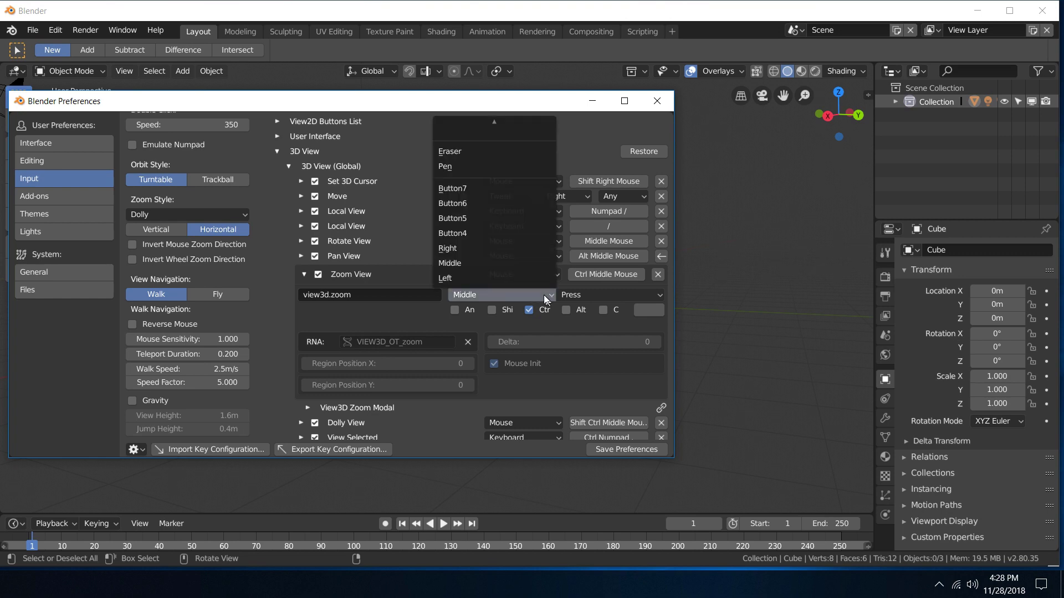
{"action": "left_click", "coordinate": [477, 251]}
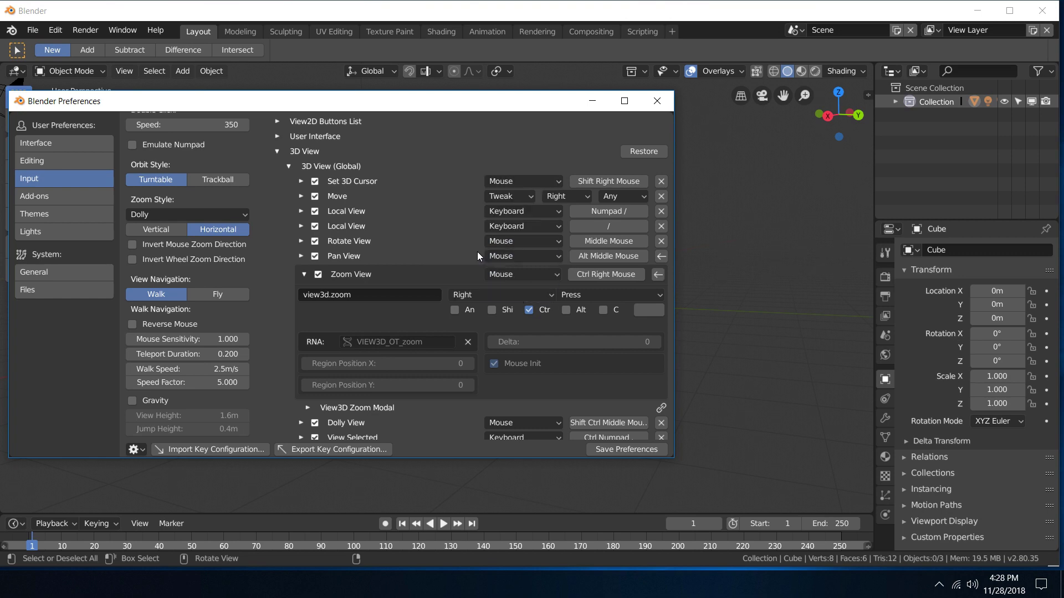
{"action": "left_click", "coordinate": [530, 310]}
{"action": "left_click", "coordinate": [594, 101]}
{"action": "right_click_drag", "start_coordinate": [477, 222], "coordinate": [598, 240]}
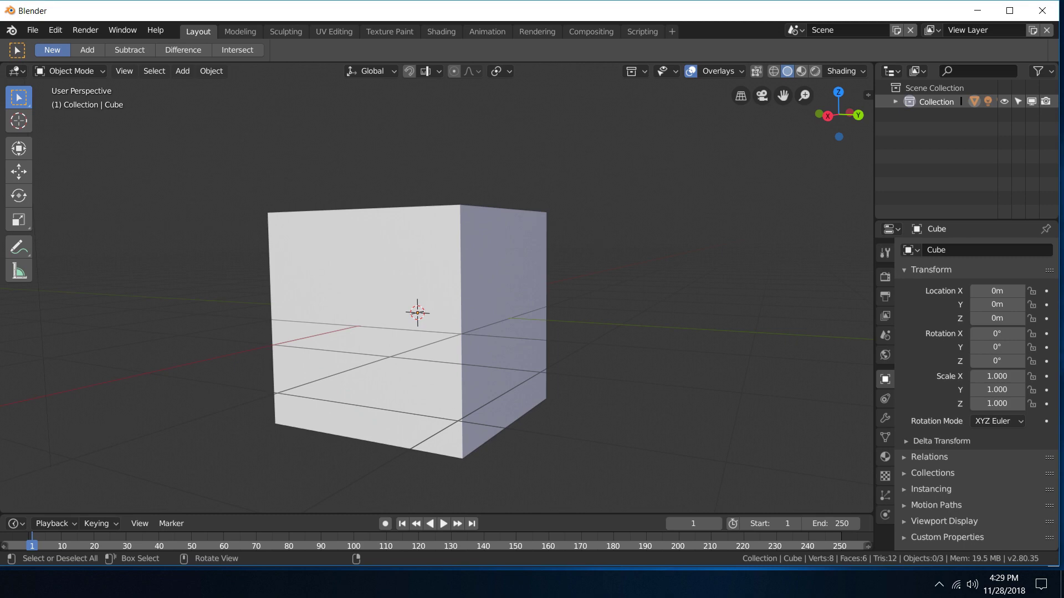
{"action": "left_click", "coordinate": [2, 516]}
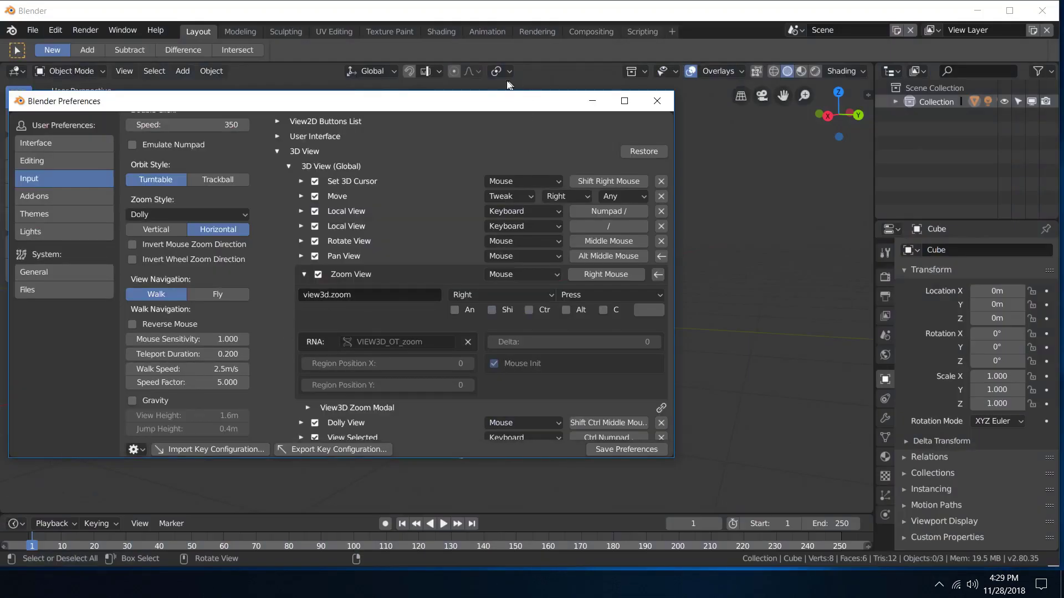
{"action": "left_click_drag", "start_coordinate": [507, 101], "coordinate": [607, 106]}
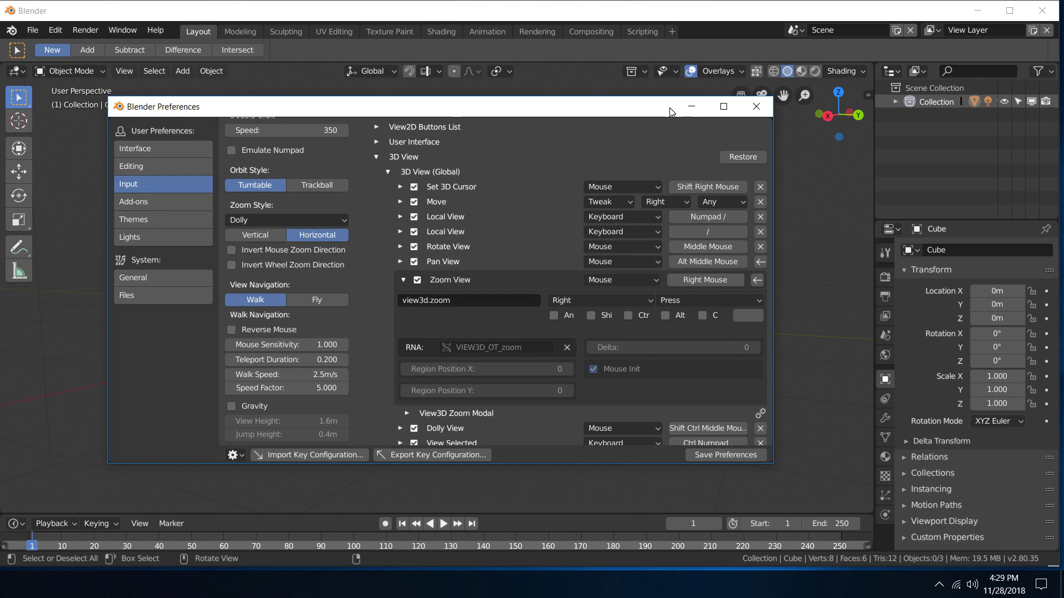
Step: Save the preferences and minimize the preferences window to return to the 3D viewport
{"action": "left_click", "coordinate": [717, 458]}
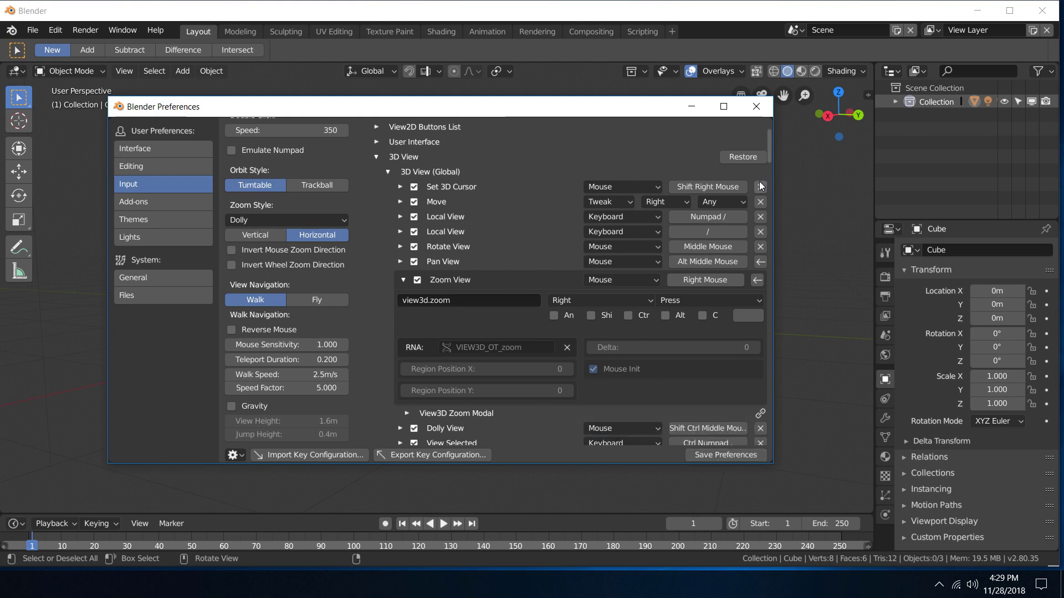
{"action": "left_click", "coordinate": [696, 112]}
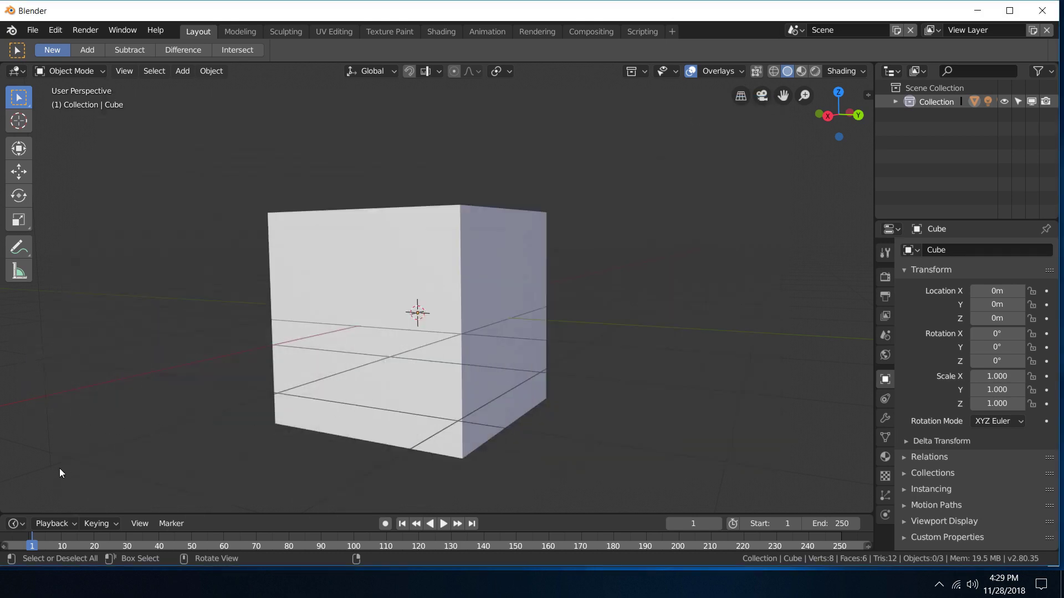
Step: Switch to the browser, view the FORMAFFINITY page on Gumroad, and return to Blender
{"action": "key", "text": "alt+Tab"}
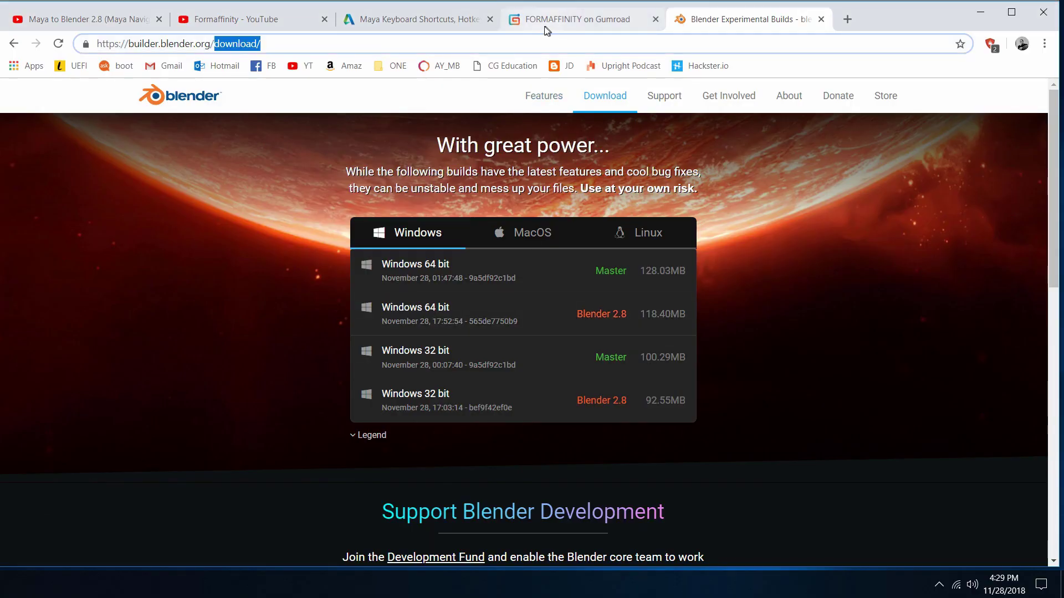
{"action": "left_click", "coordinate": [556, 16]}
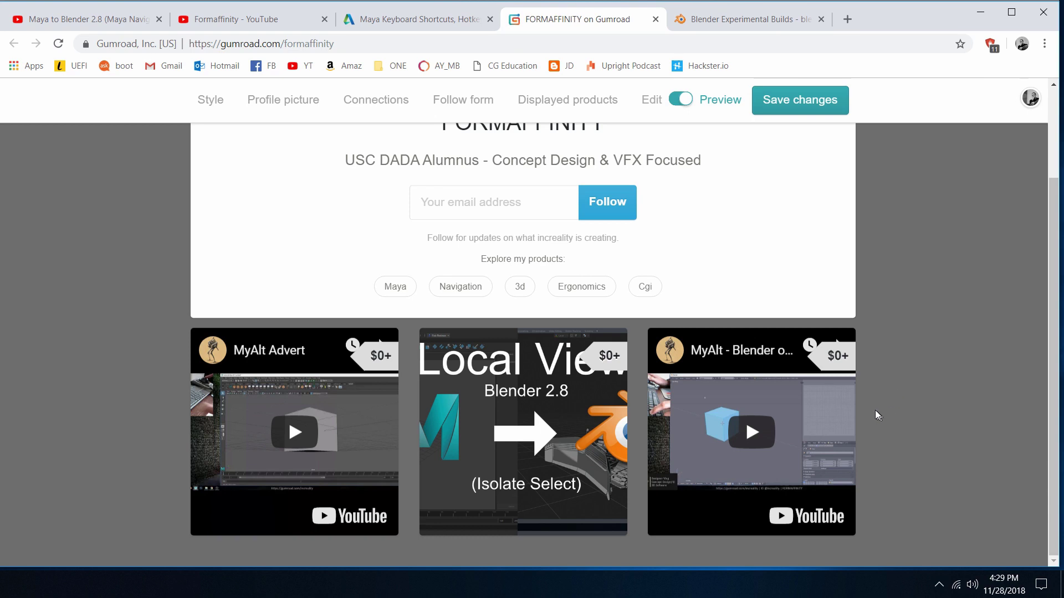
{"action": "left_click", "coordinate": [980, 12]}
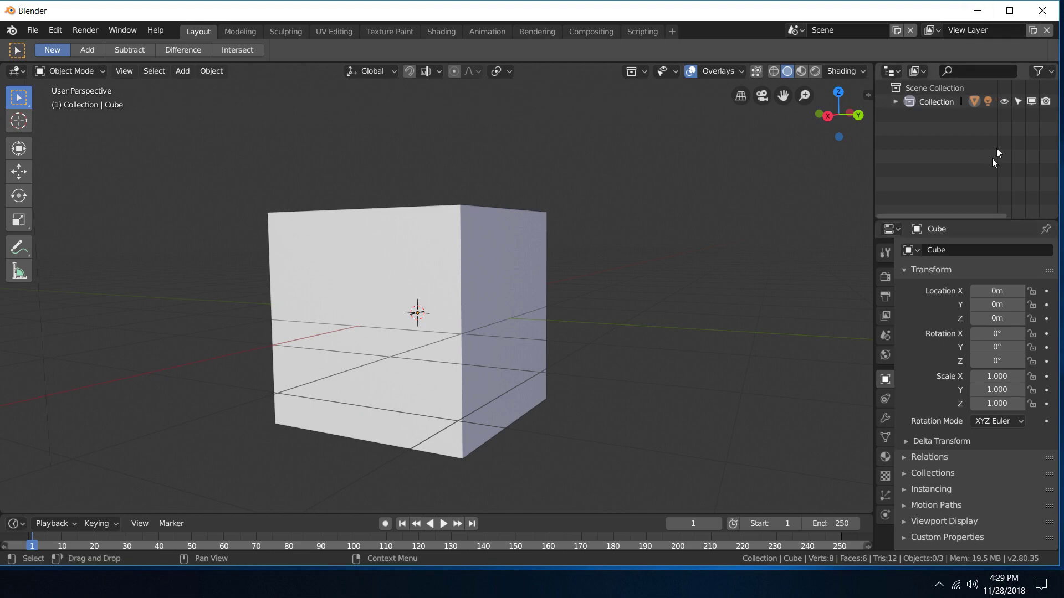
Step: Run the MyAlt_Blender script from the desktop, then return to Blender and test orbiting around the cube
{"action": "left_click", "coordinate": [984, 6]}
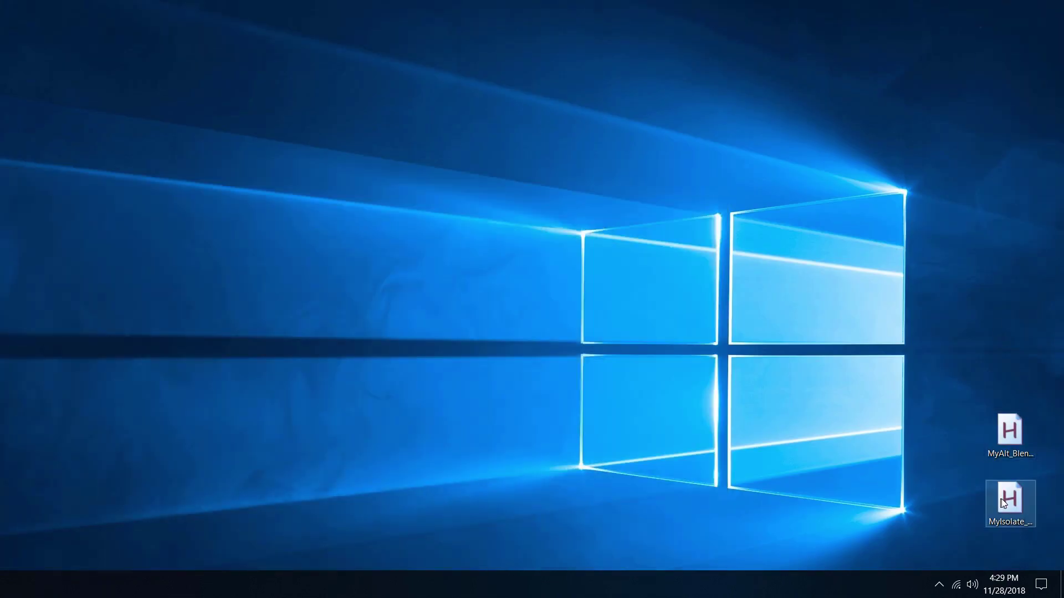
{"action": "double_click", "coordinate": [1000, 451]}
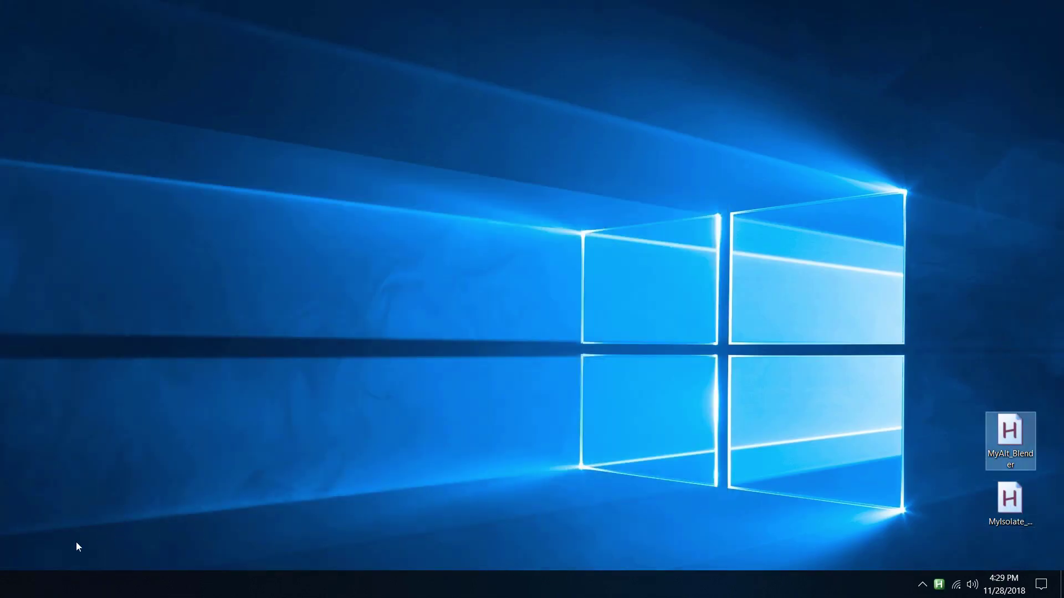
{"action": "left_click", "coordinate": [1, 584]}
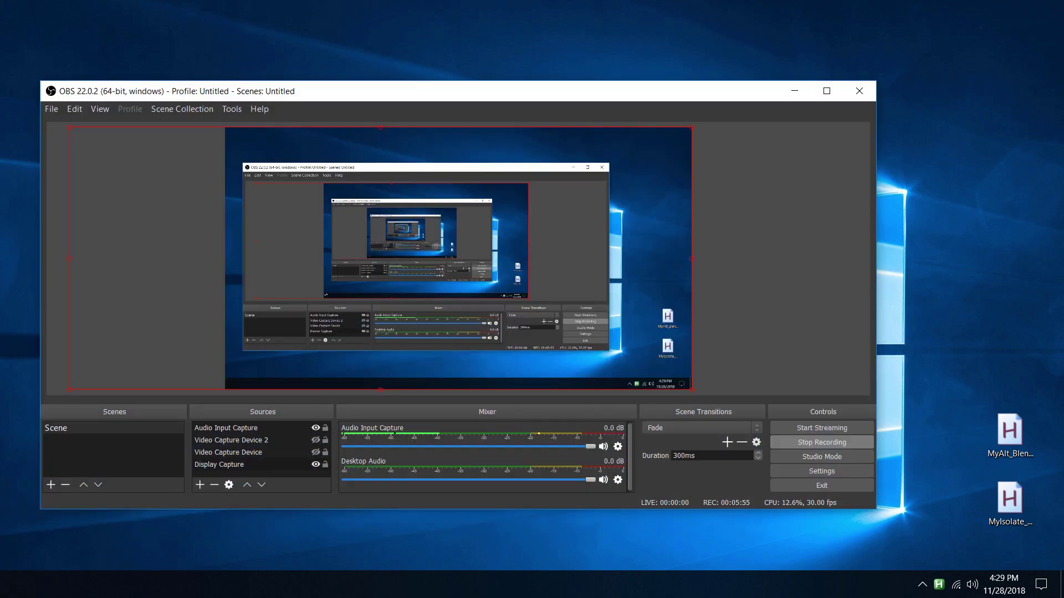
{"action": "left_click", "coordinate": [1, 585]}
{"action": "left_click", "coordinate": [1, 585]}
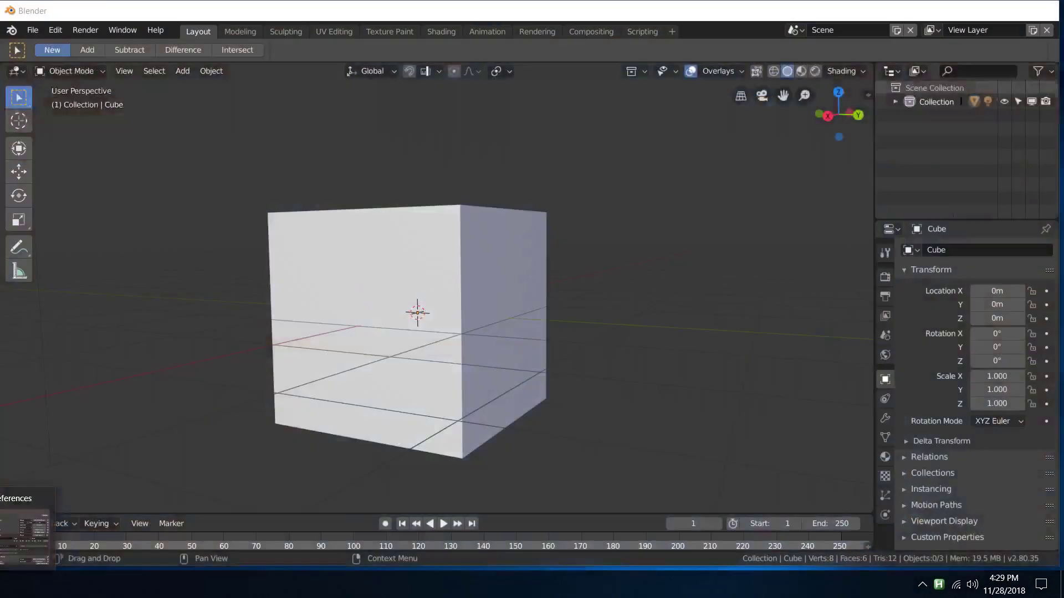
{"action": "middle_click_drag", "start_coordinate": [473, 339], "coordinate": [504, 324]}
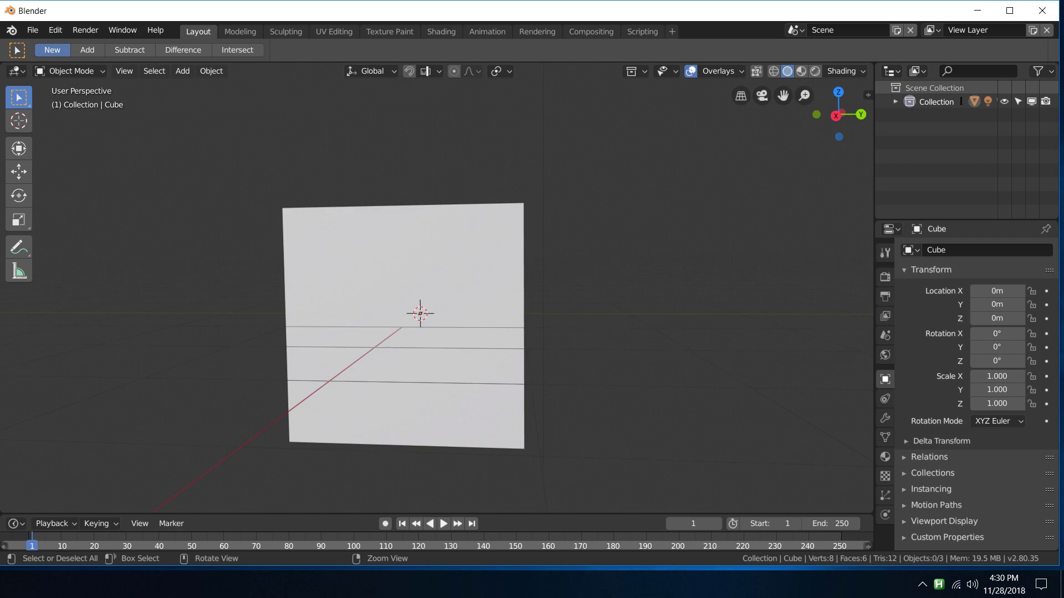
Step: View the Formaffinity YouTube channel and Gumroad page in the browser, and return to Blender
{"action": "key", "text": "alt+Tab"}
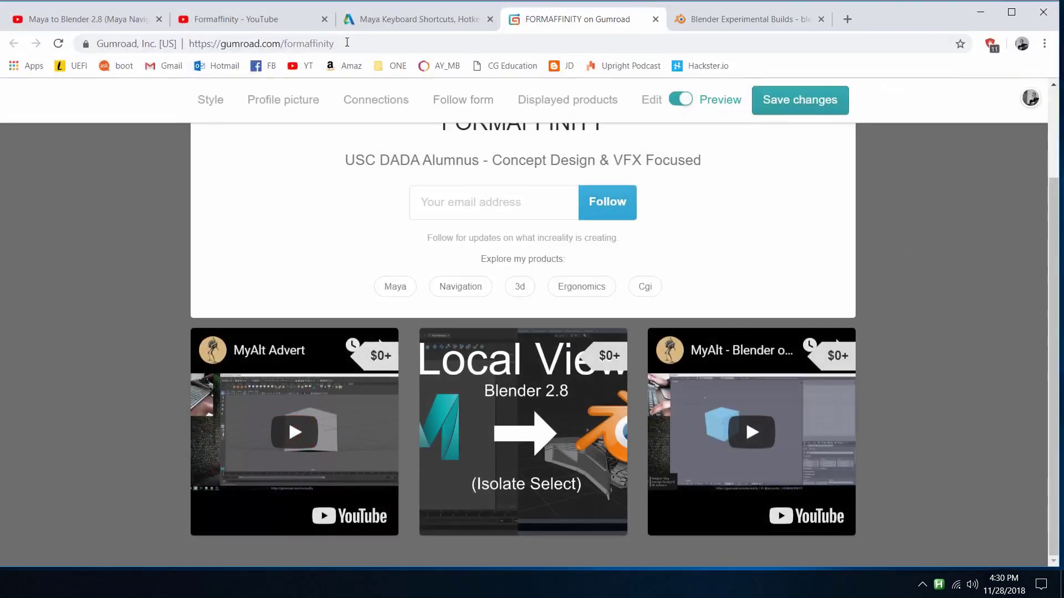
{"action": "left_click", "coordinate": [217, 21]}
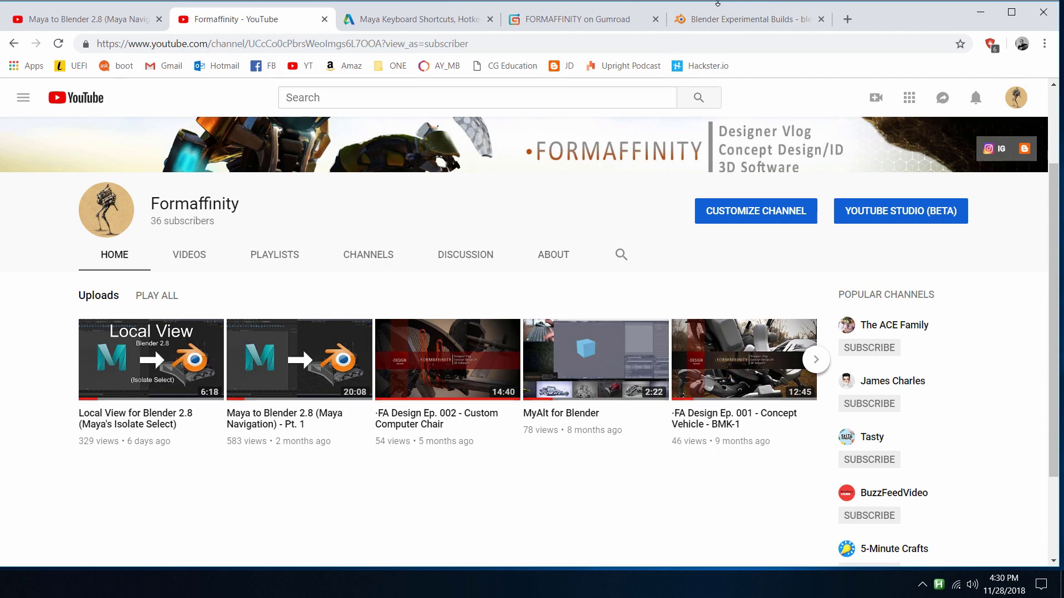
{"action": "left_click", "coordinate": [599, 23]}
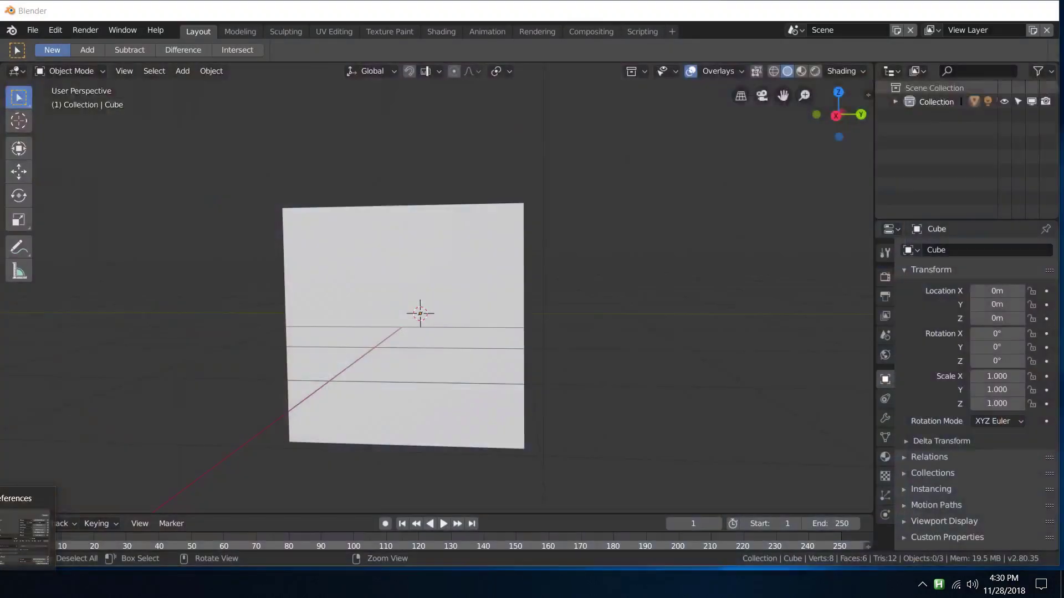
{"action": "left_click", "coordinate": [22, 532]}
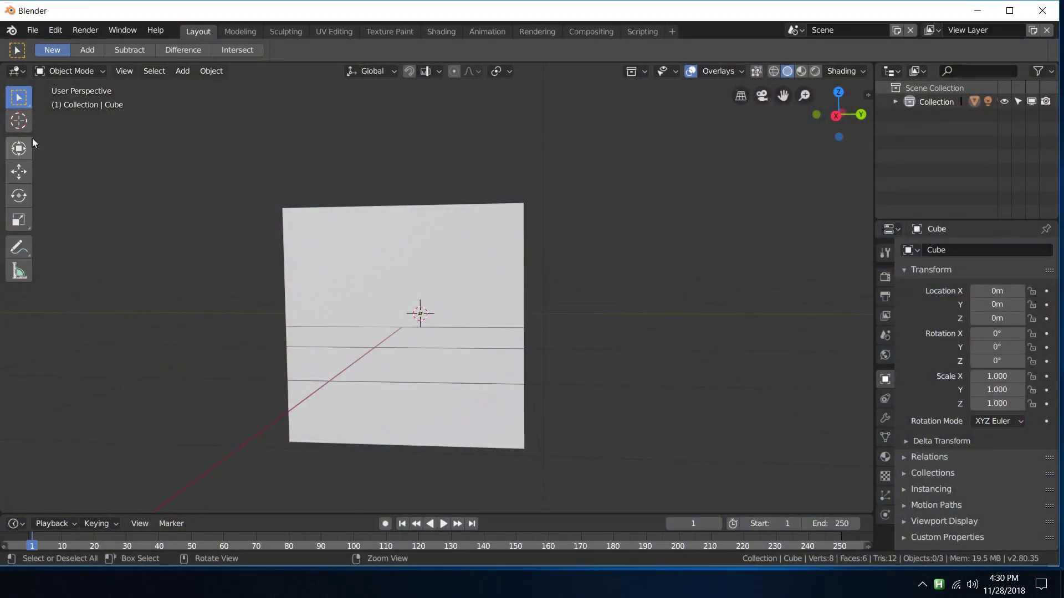
{"action": "left_click", "coordinate": [18, 148]}
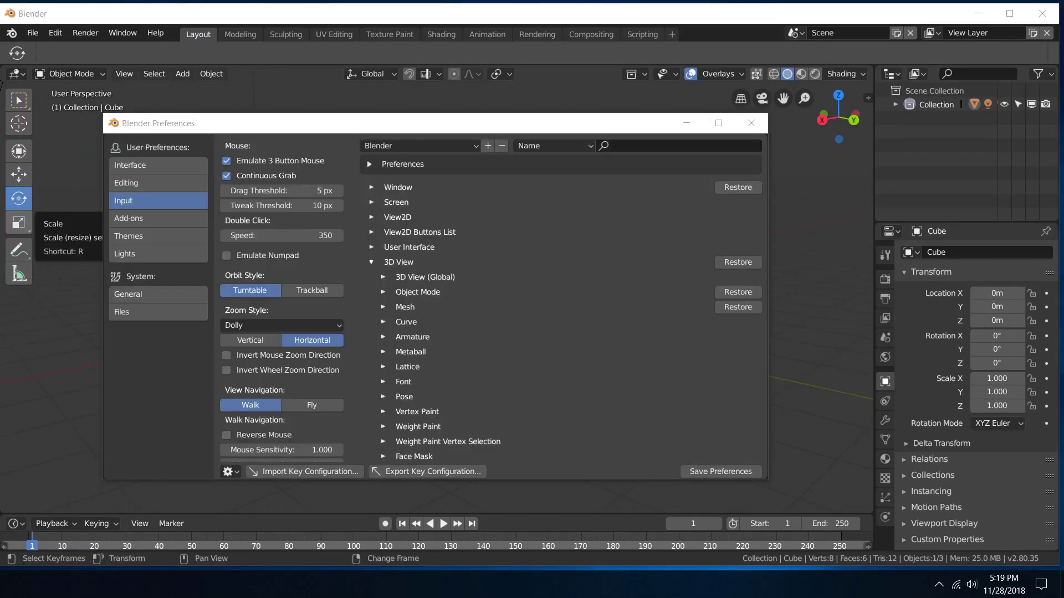
Step: Examine the Rotate and Resize keyboard entries in the 3D View (Global) keymap
{"action": "left_click", "coordinate": [384, 278]}
{"action": "scroll", "coordinate": [477, 345], "scroll_direction": "down", "scroll_amount": 15}
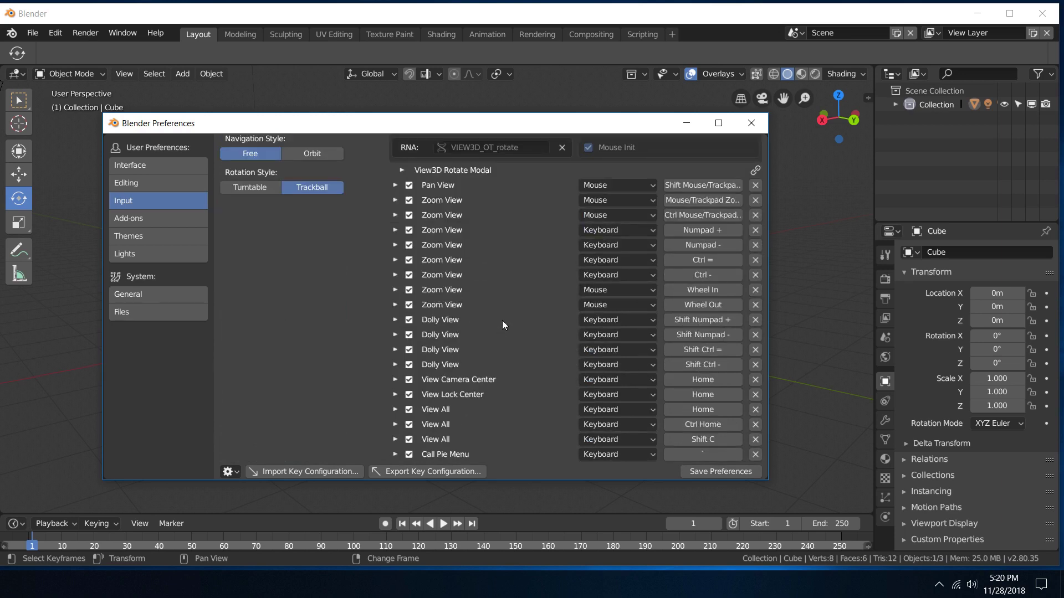
{"action": "scroll", "coordinate": [502, 320], "scroll_direction": "down", "scroll_amount": 20}
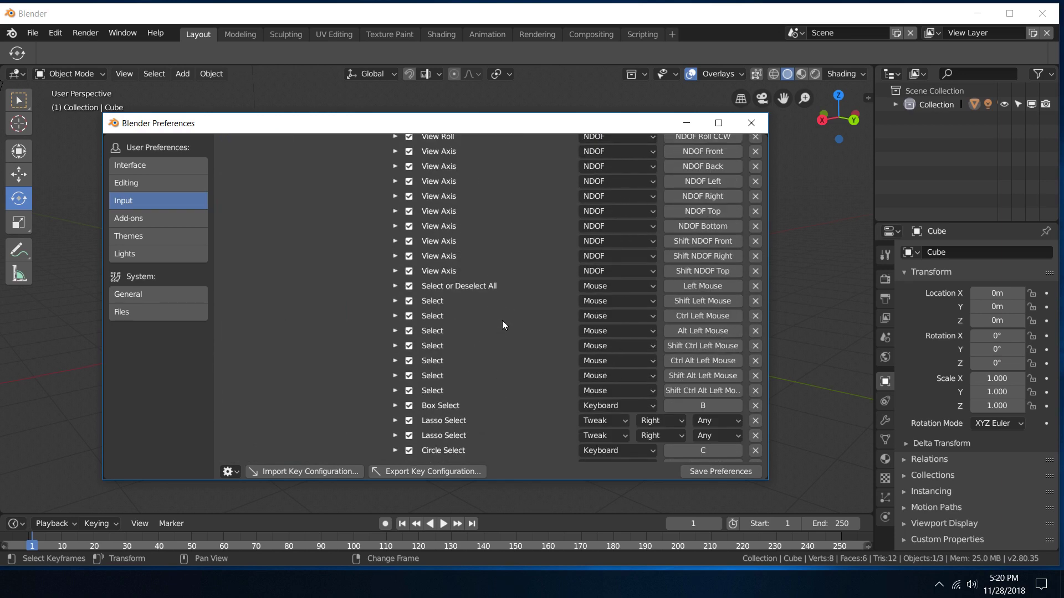
{"action": "scroll", "coordinate": [502, 320], "scroll_direction": "down", "scroll_amount": 15}
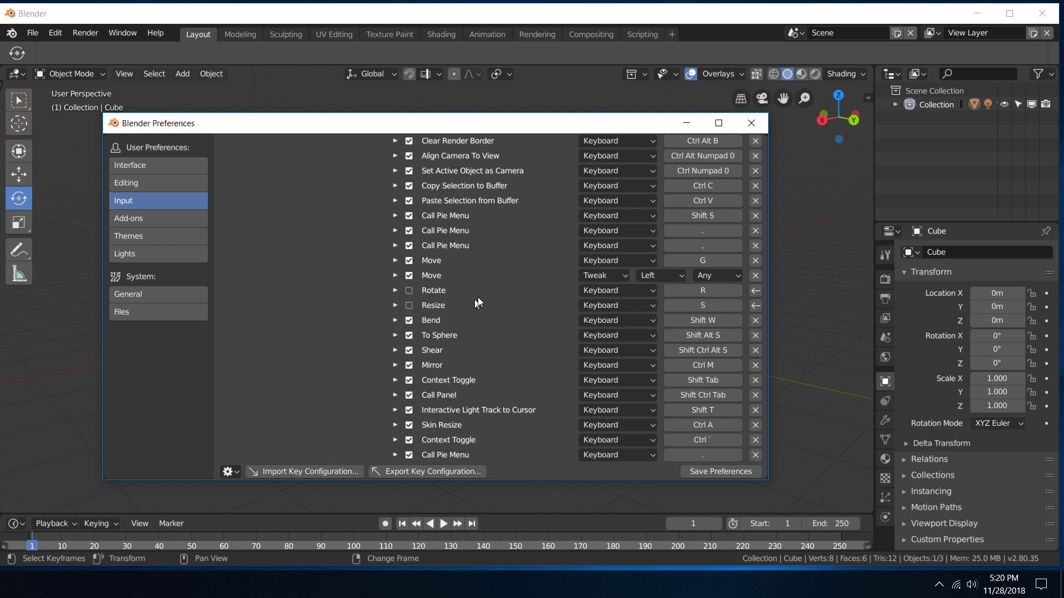
{"action": "scroll", "coordinate": [477, 297], "scroll_direction": "up", "scroll_amount": 20}
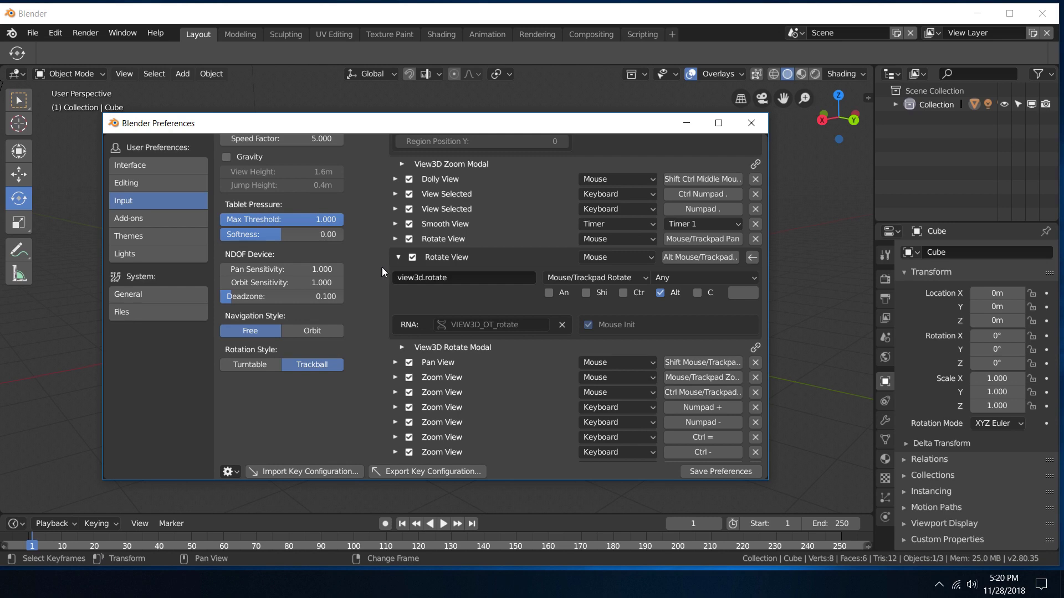
{"action": "scroll", "coordinate": [381, 267], "scroll_direction": "up", "scroll_amount": 10}
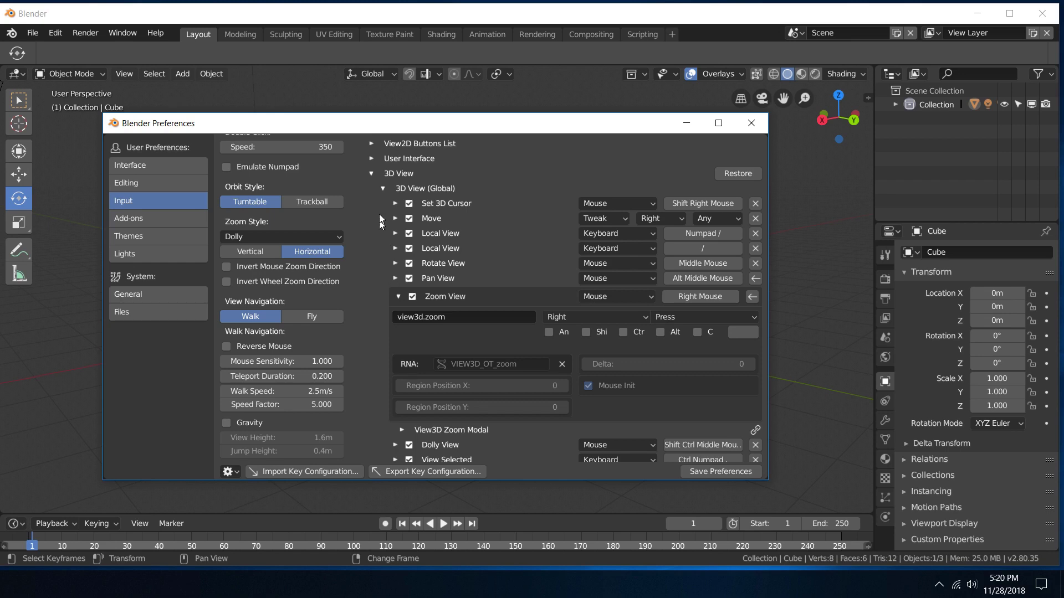
Step: Enable the Call Menu entry assigned to W in the Object Mode (Global) keymap
{"action": "left_click", "coordinate": [384, 189]}
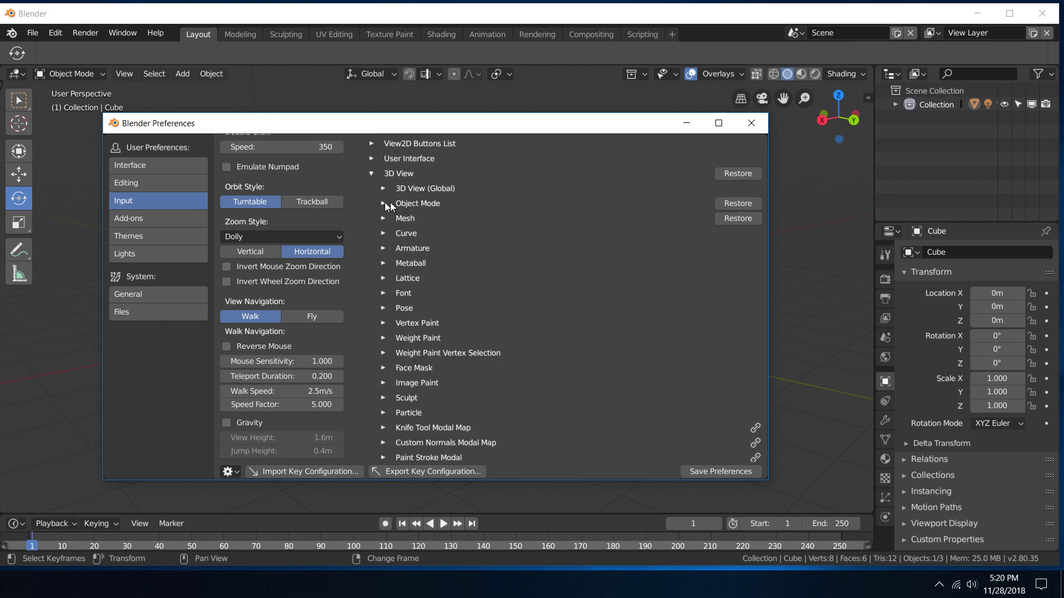
{"action": "left_click", "coordinate": [383, 204]}
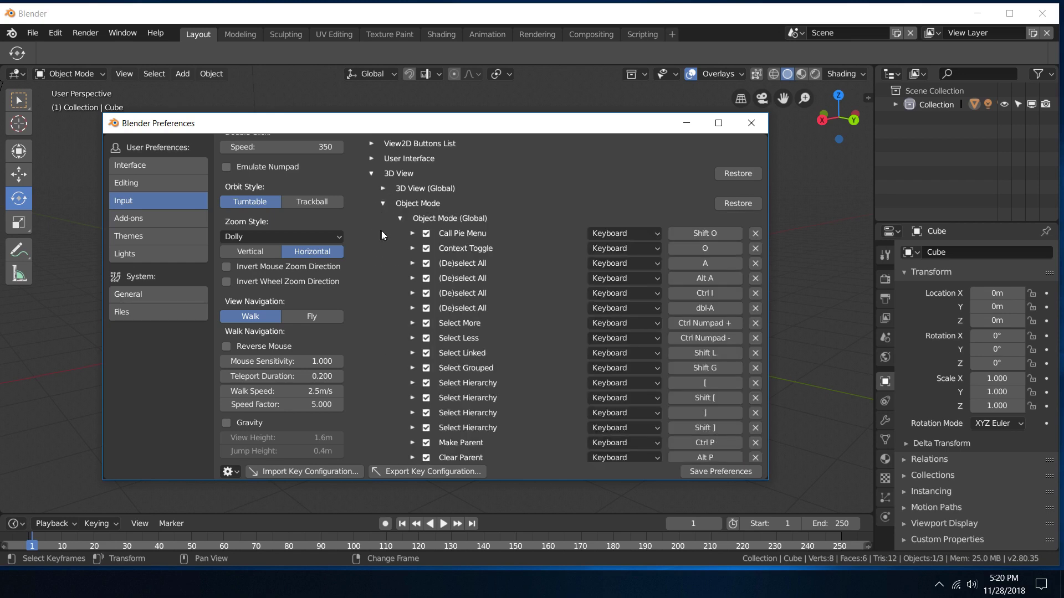
{"action": "left_click", "coordinate": [400, 219]}
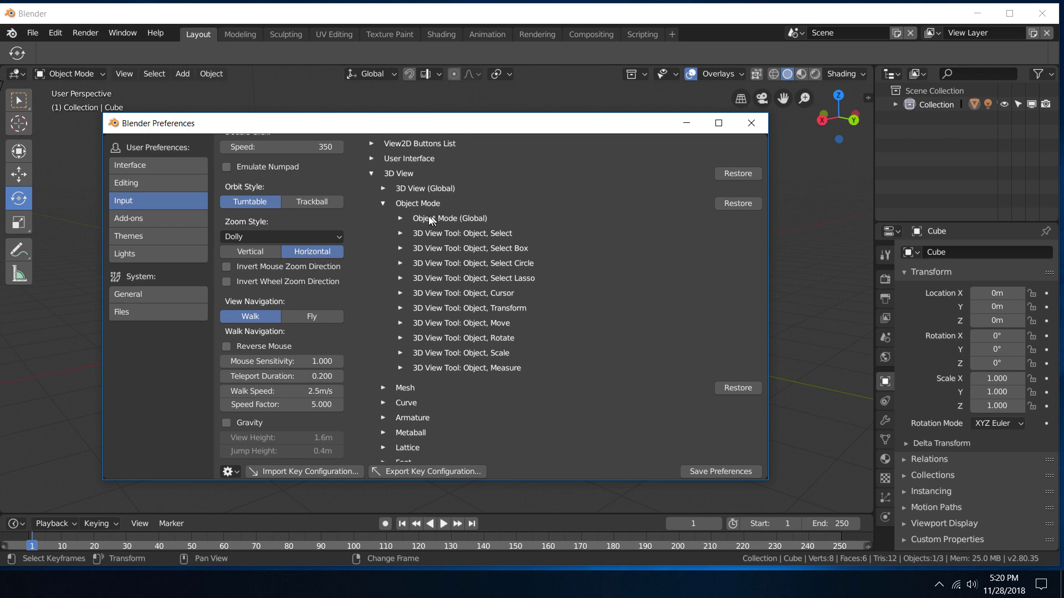
{"action": "left_click", "coordinate": [400, 218]}
{"action": "scroll", "coordinate": [482, 299], "scroll_direction": "down", "scroll_amount": 15}
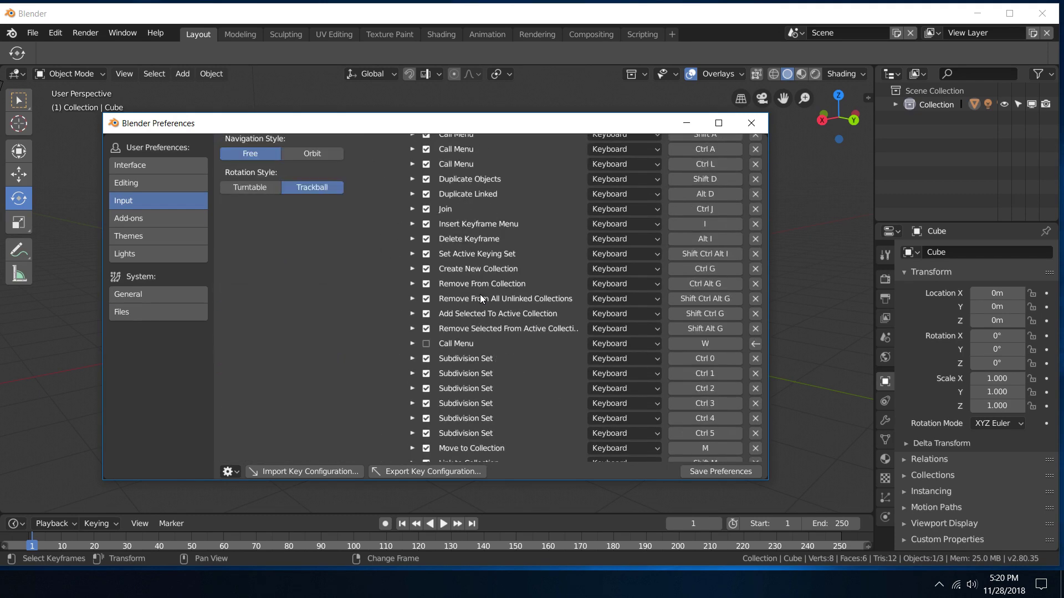
{"action": "scroll", "coordinate": [480, 299], "scroll_direction": "down", "scroll_amount": 10}
{"action": "scroll", "coordinate": [480, 296], "scroll_direction": "up", "scroll_amount": 6}
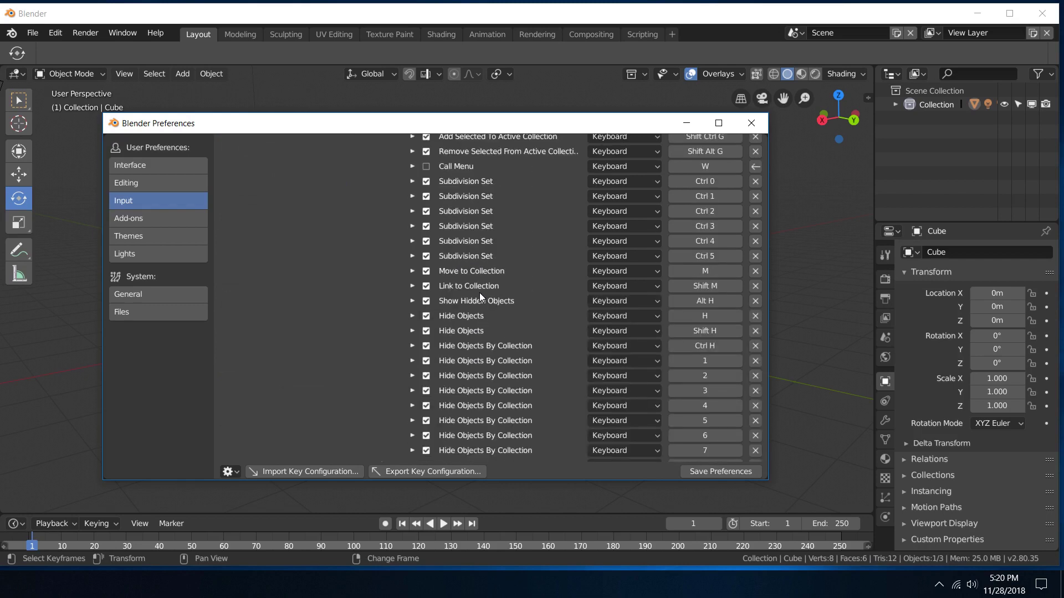
{"action": "scroll", "coordinate": [480, 297], "scroll_direction": "up", "scroll_amount": 4}
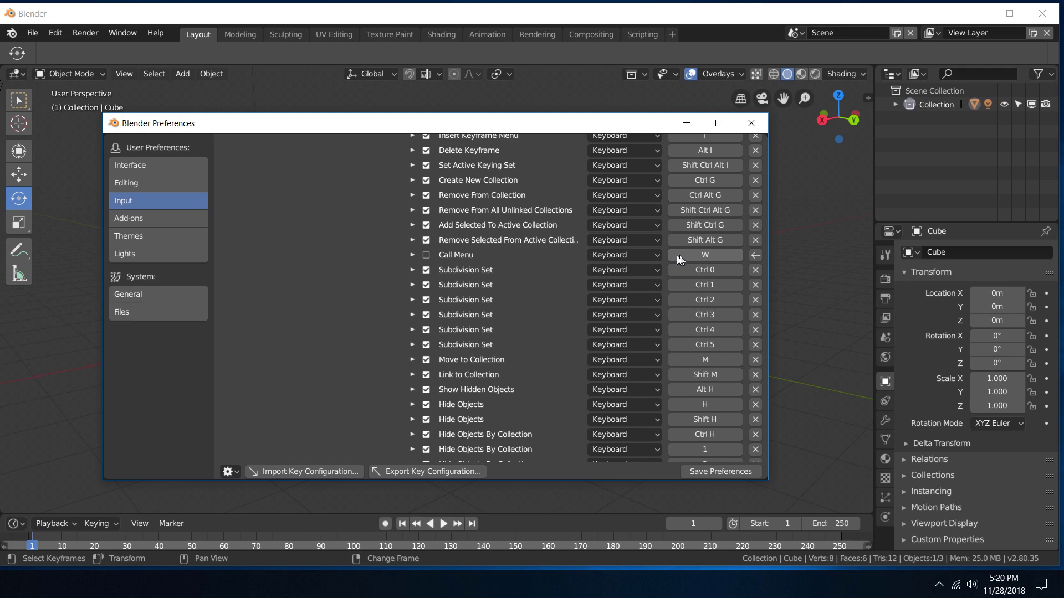
{"action": "left_click", "coordinate": [426, 255]}
Step: Set the preferences window aside and test the W and right mouse shortcuts for the Object Context Menu in the viewport
{"action": "left_click_drag", "start_coordinate": [361, 124], "coordinate": [487, 123]}
{"action": "left_click", "coordinate": [215, 120]}
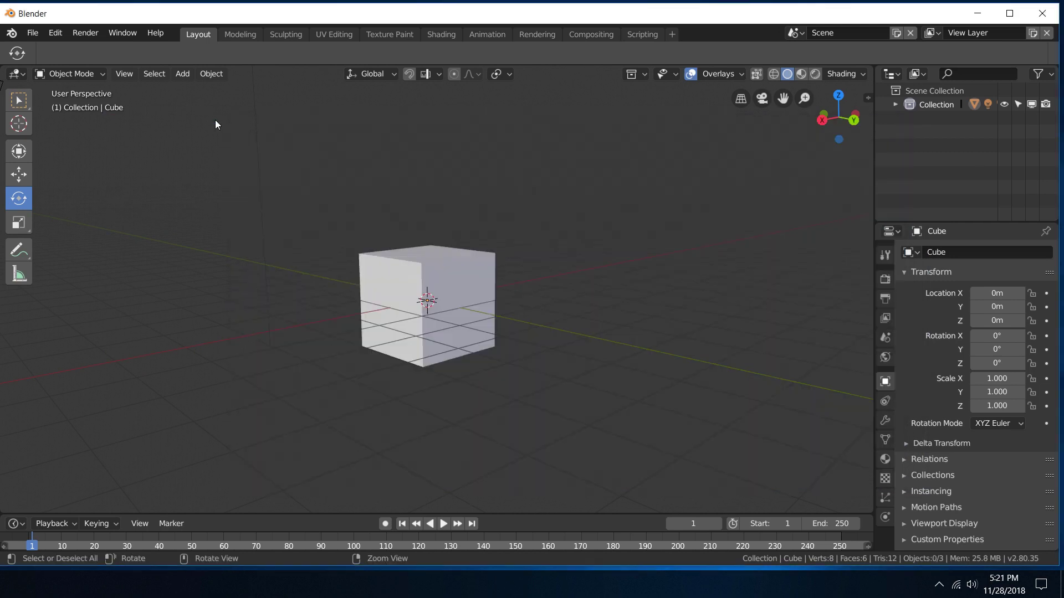
{"action": "key", "text": "w"}
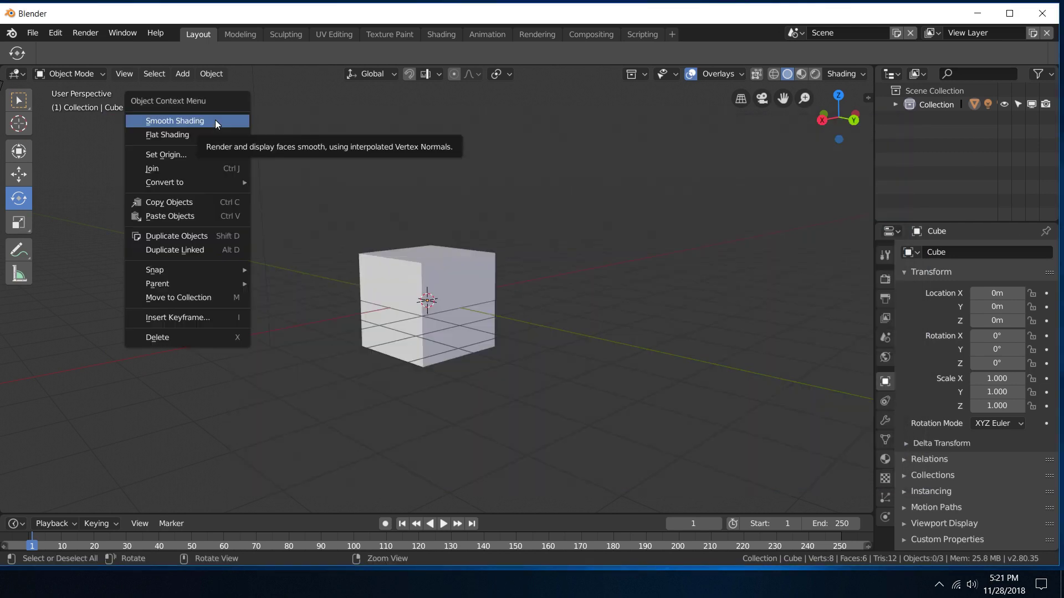
{"action": "key", "text": "w"}
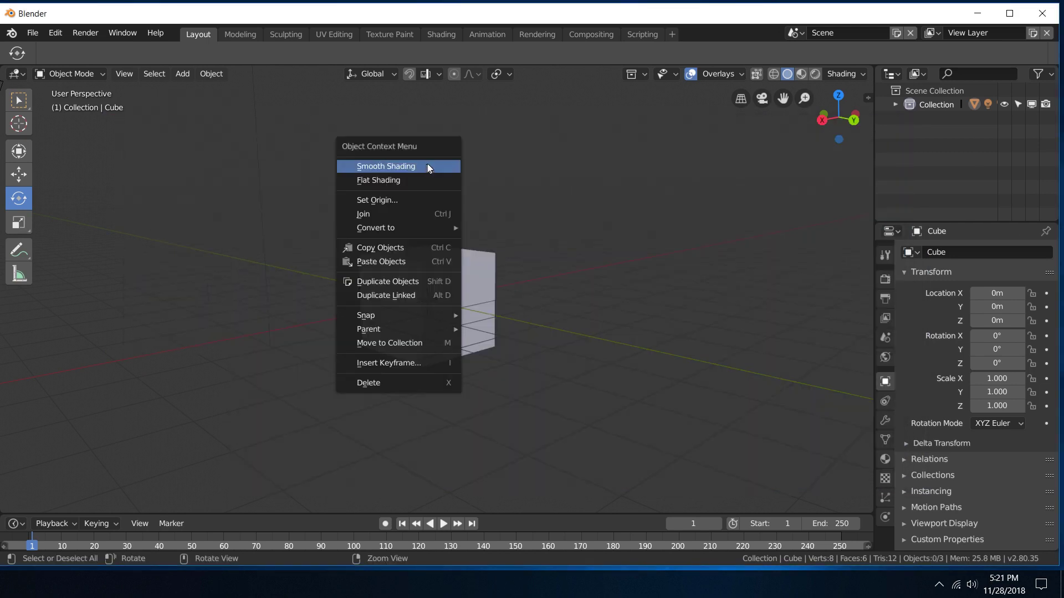
{"action": "right_click", "coordinate": [249, 175]}
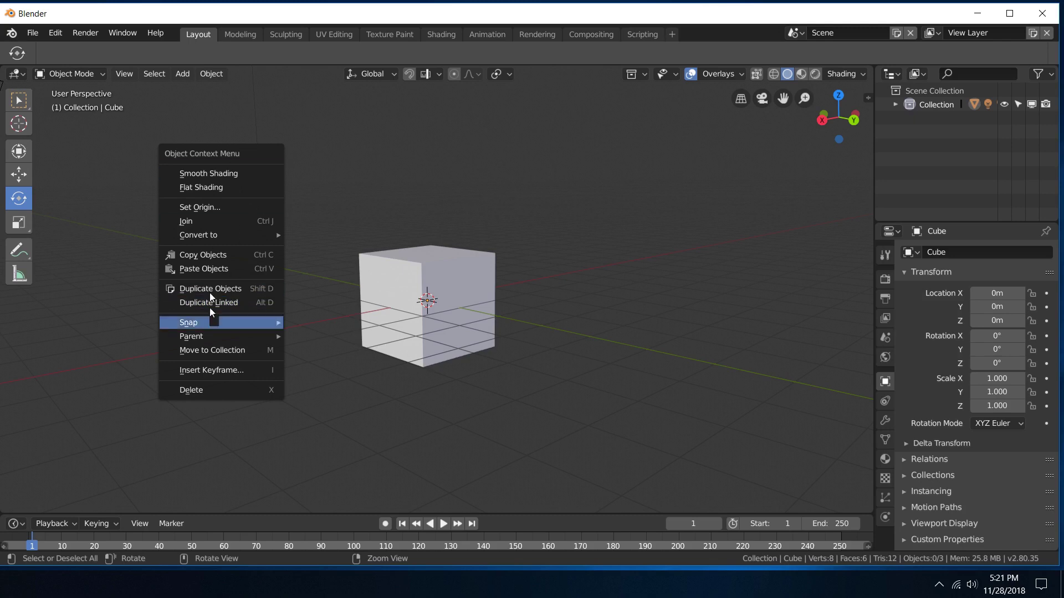
{"action": "right_click", "coordinate": [340, 120]}
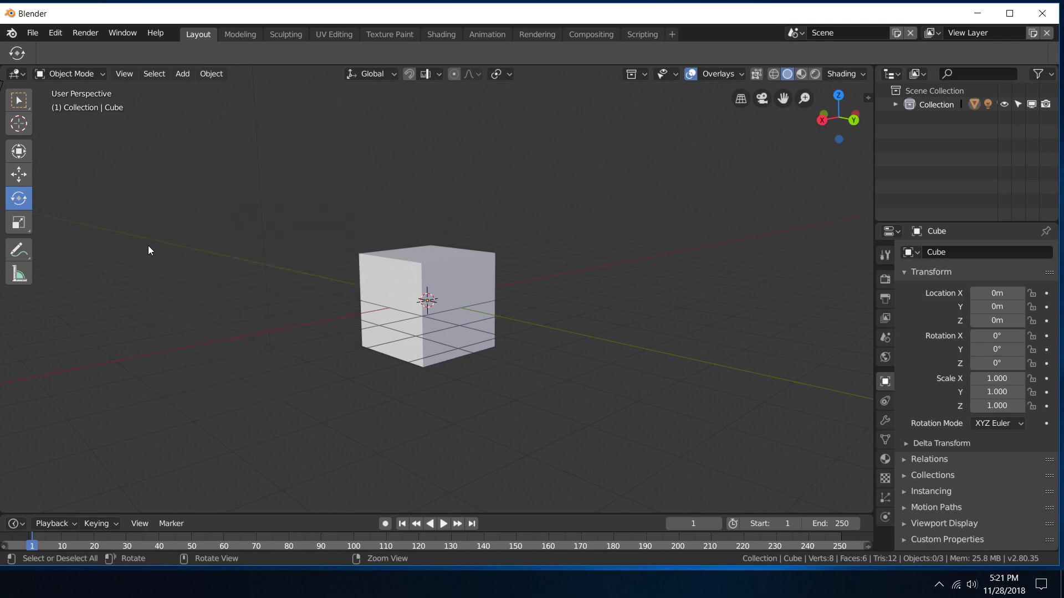
Step: Bring back the preferences, disable the W Call Menu entry in the Object Mode (Global) keymap, and save the preferences
{"action": "left_click", "coordinate": [11, 577]}
{"action": "left_click", "coordinate": [32, 537]}
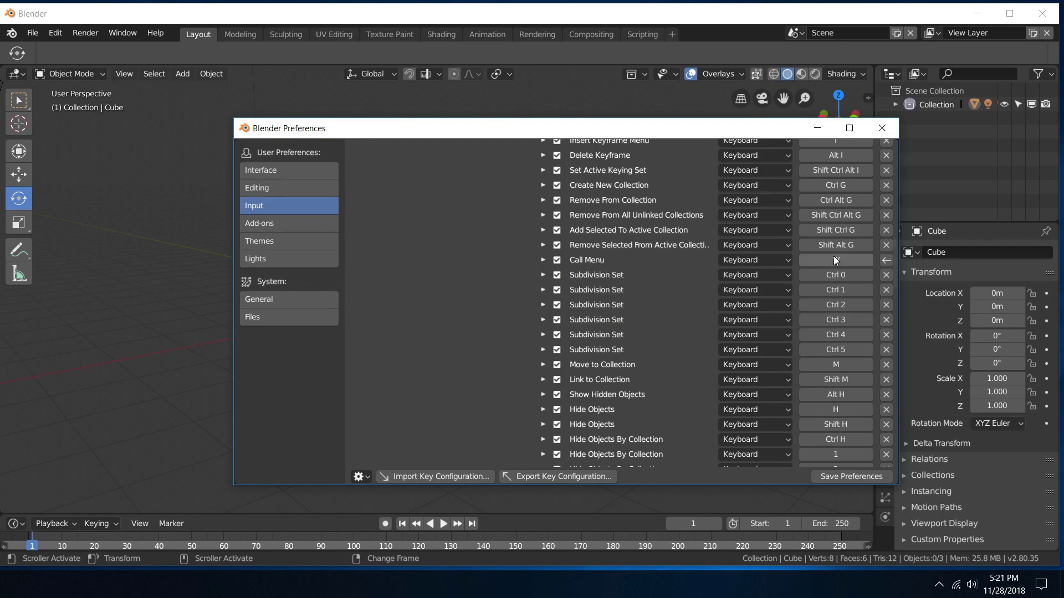
{"action": "left_click", "coordinate": [557, 260]}
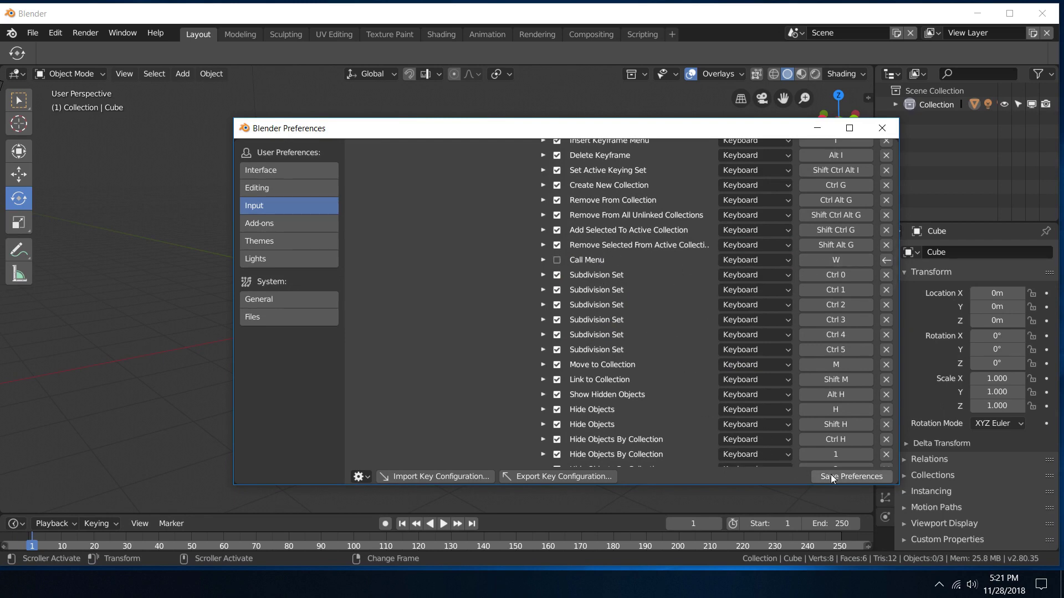
{"action": "left_click", "coordinate": [831, 478]}
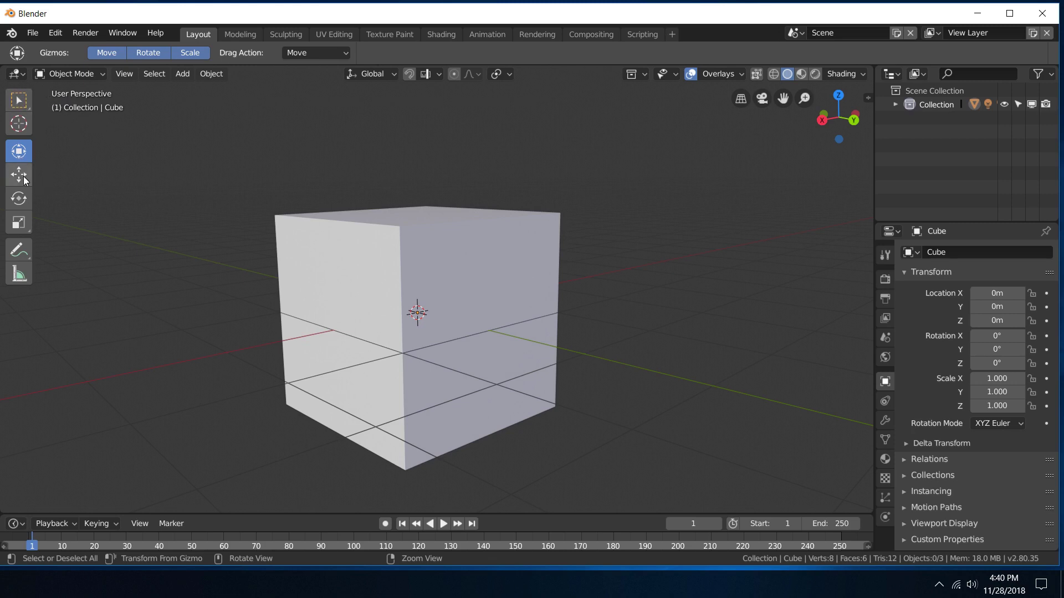
Step: Assign Q as the shortcut for the Select Box tool
{"action": "right_click", "coordinate": [27, 100]}
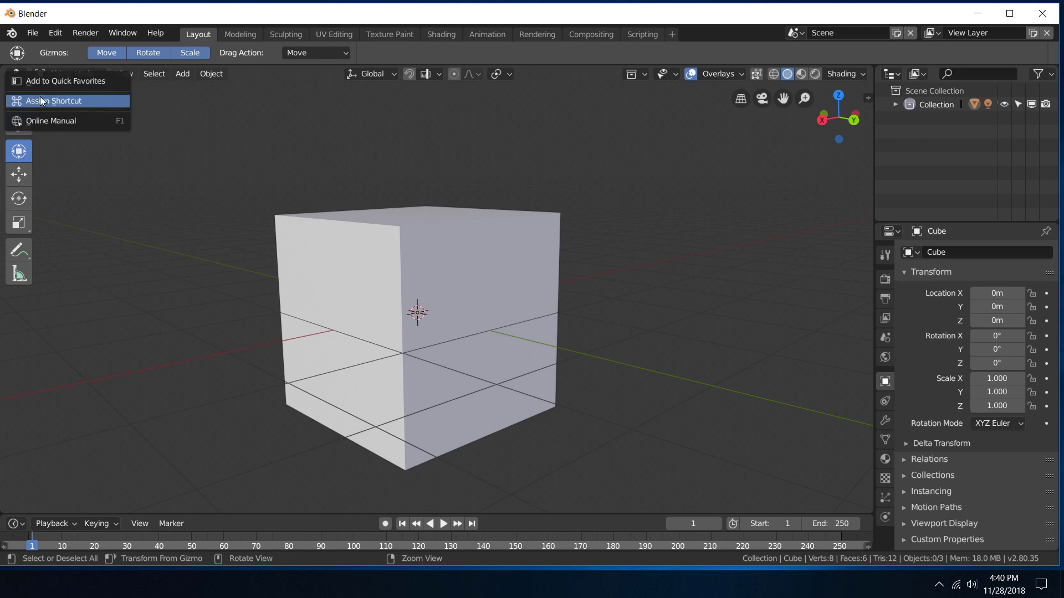
{"action": "left_click", "coordinate": [41, 101]}
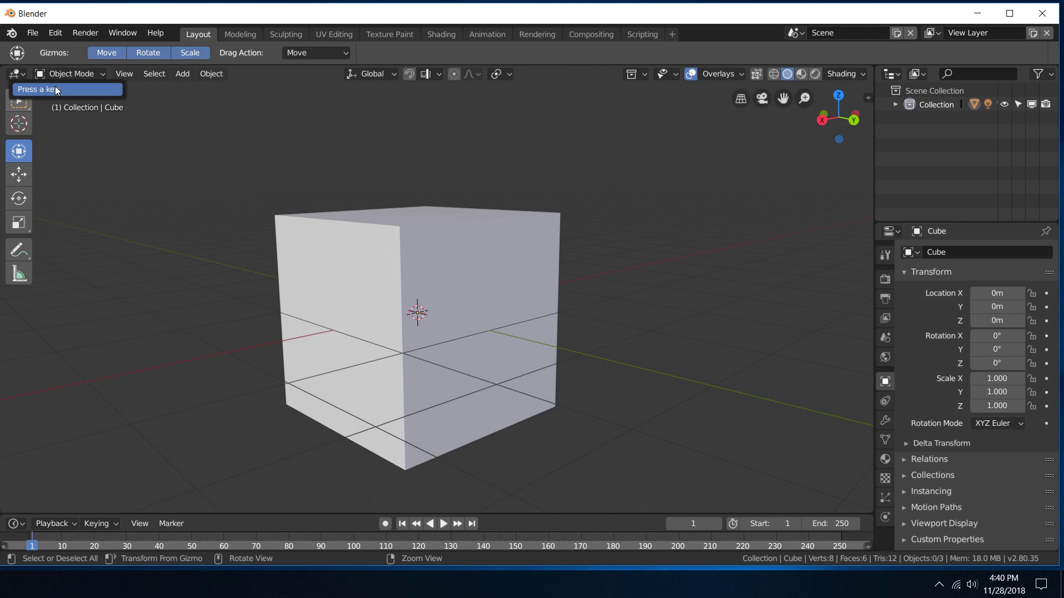
{"action": "key", "text": "q"}
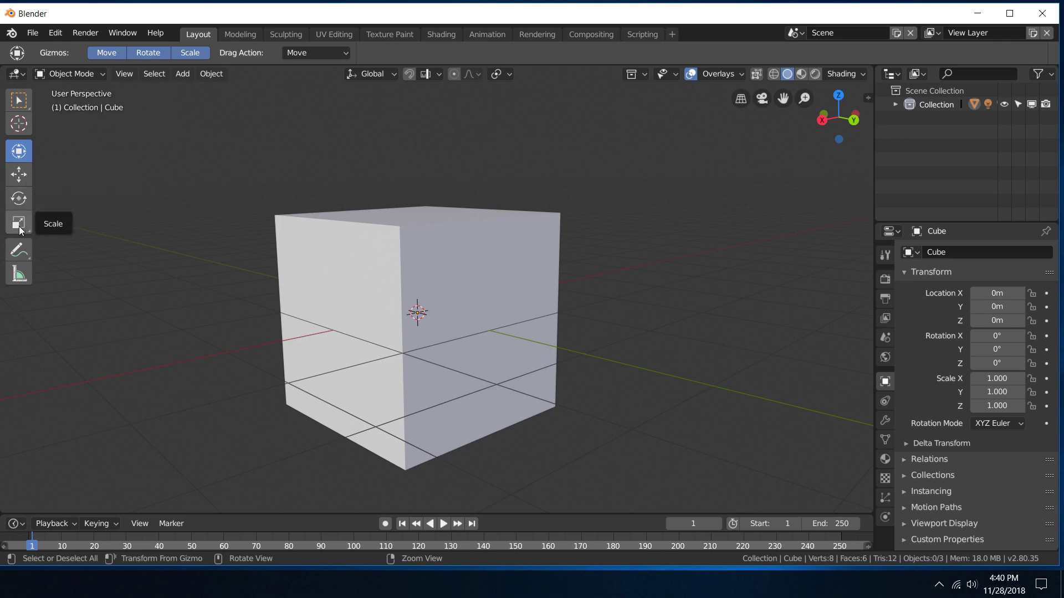
Step: Set the Move tool's shortcut to W
{"action": "right_click", "coordinate": [19, 176]}
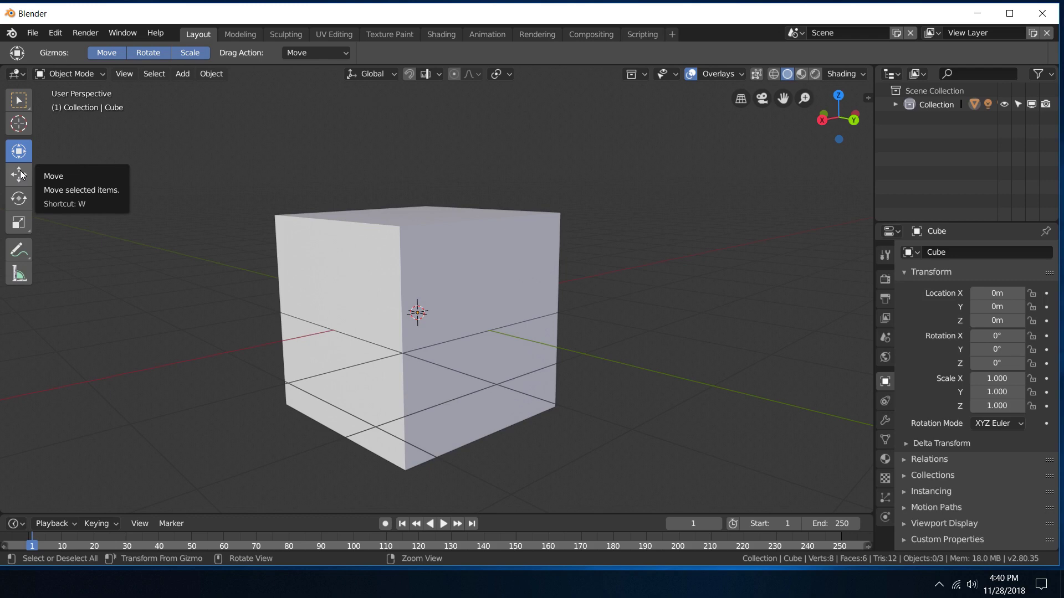
{"action": "right_click", "coordinate": [20, 176]}
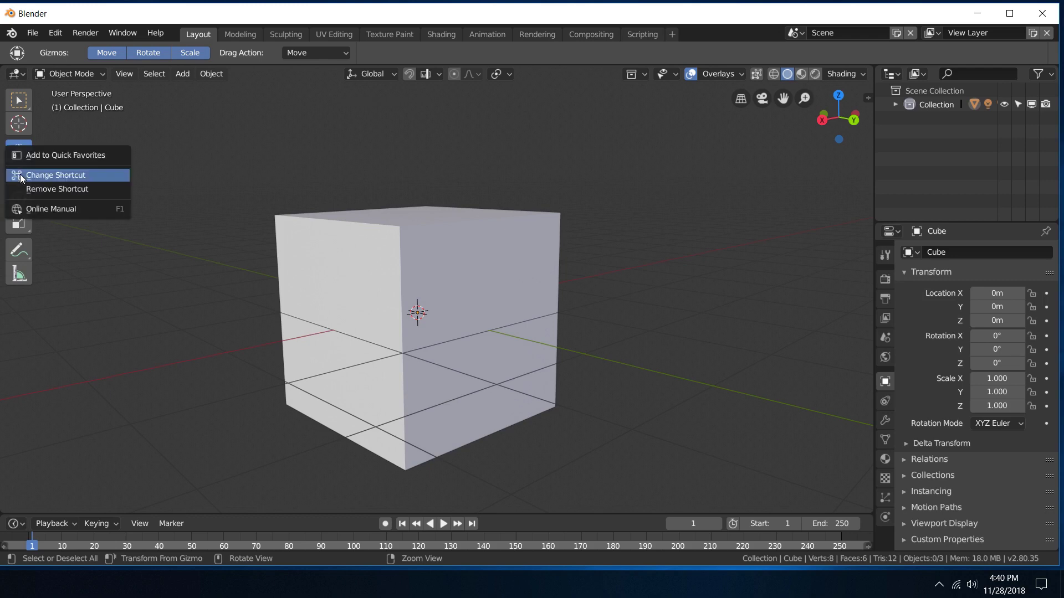
{"action": "left_click", "coordinate": [71, 176]}
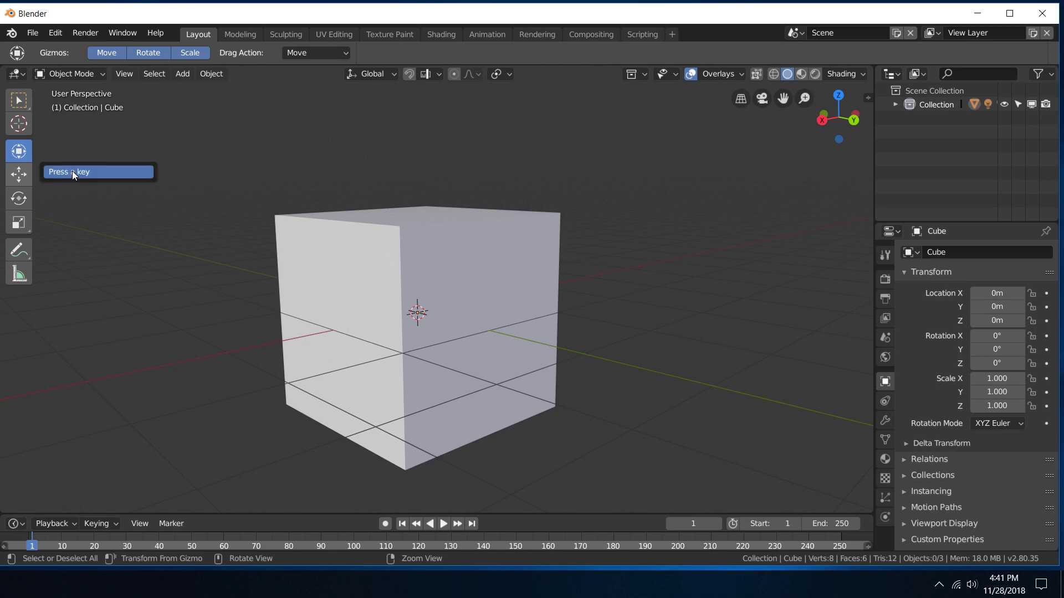
{"action": "key", "text": "w"}
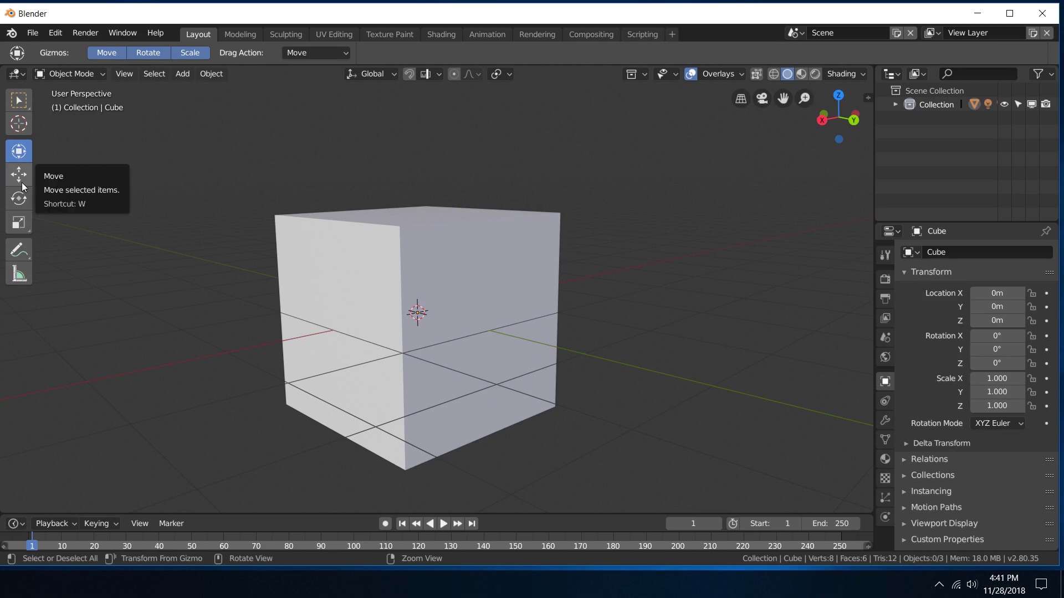
Step: Change the Rotate tool's shortcut to E and the Scale tool's shortcut to R
{"action": "right_click", "coordinate": [24, 207]}
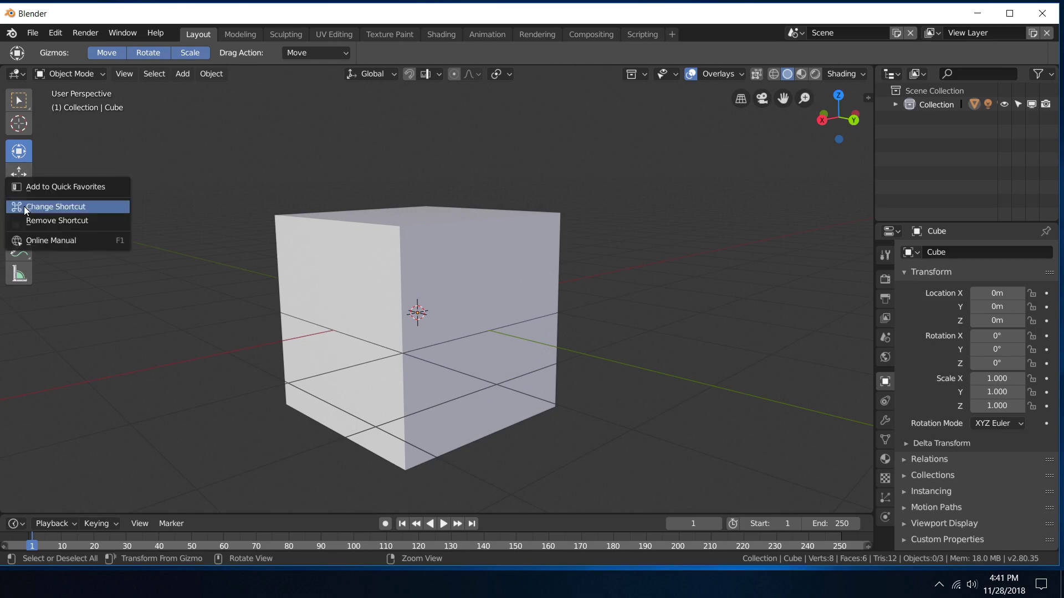
{"action": "left_click", "coordinate": [57, 208]}
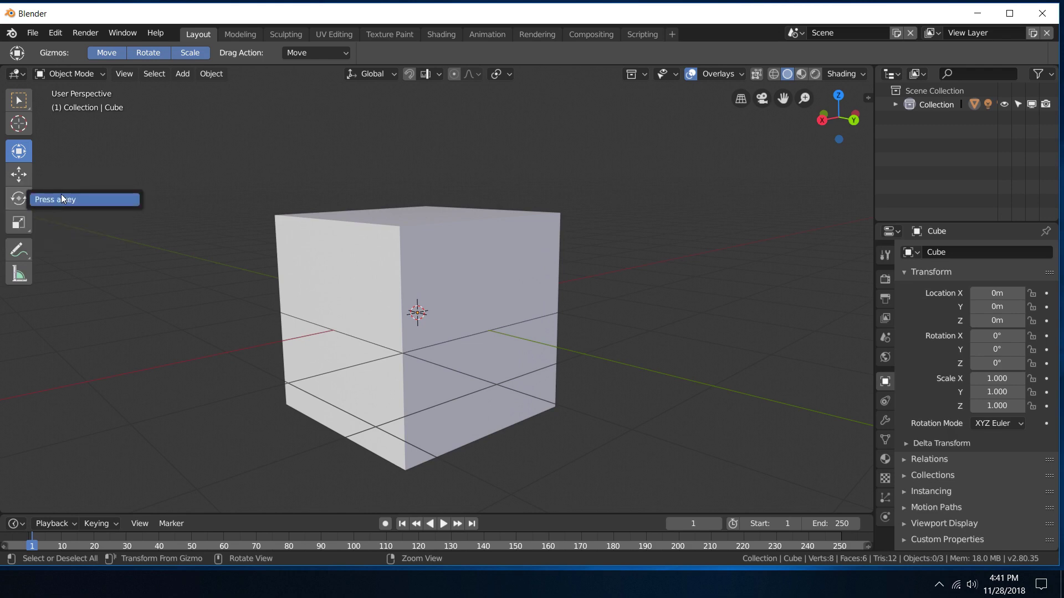
{"action": "key", "text": "e"}
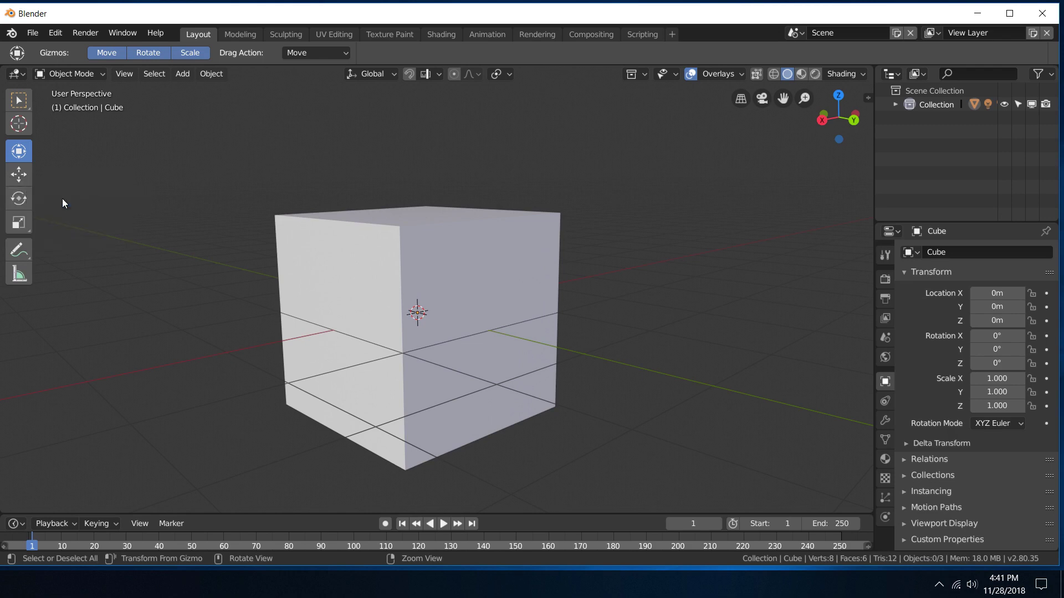
{"action": "right_click", "coordinate": [23, 221]}
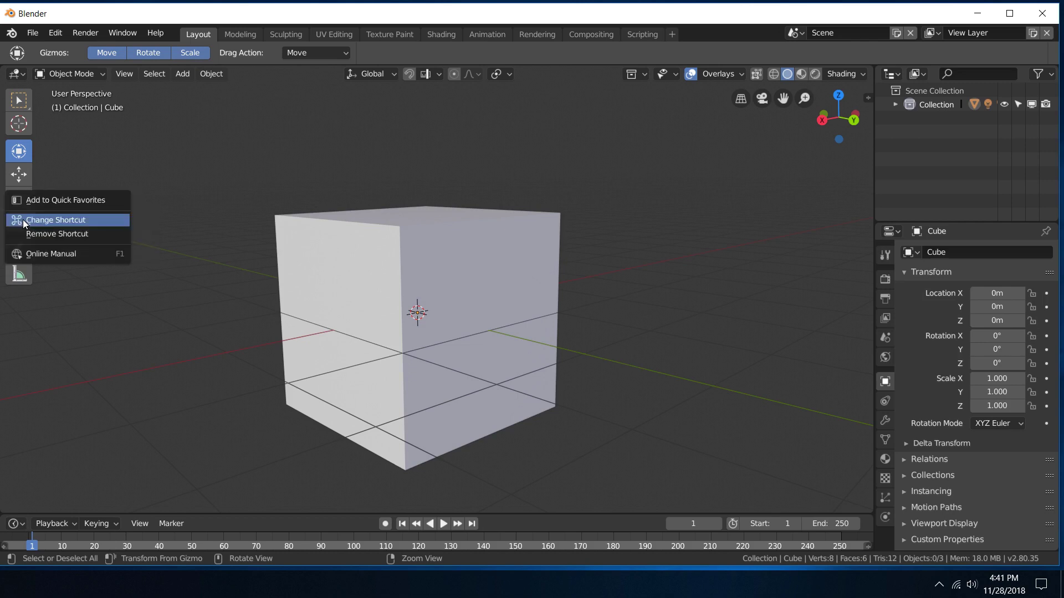
{"action": "left_click", "coordinate": [59, 219]}
{"action": "key", "text": "r"}
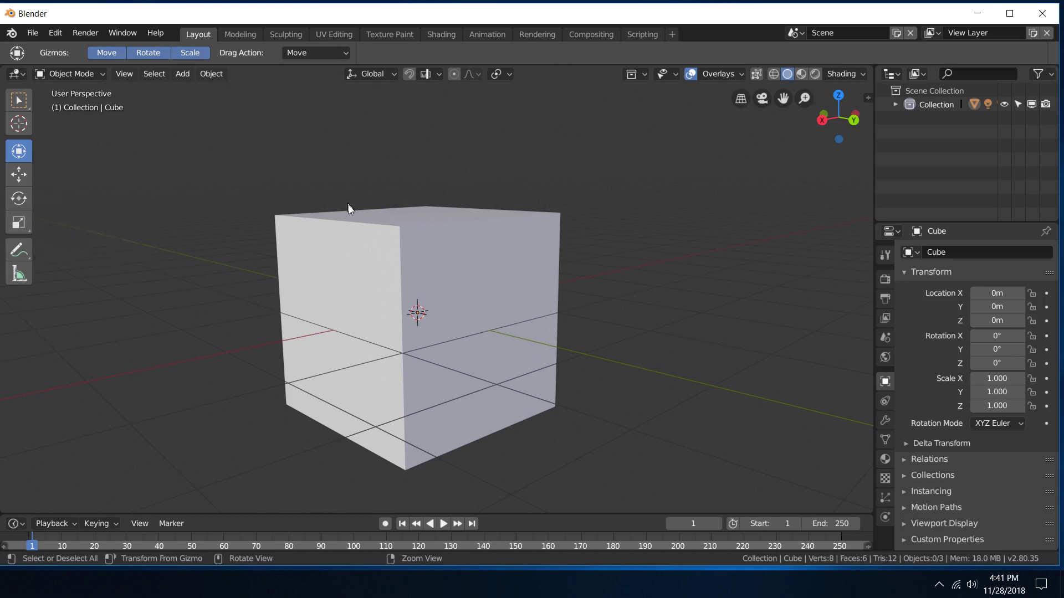
Step: Select the cube and test the W, E, R, T and Q tool shortcuts on it in the viewport
{"action": "left_click", "coordinate": [353, 224]}
{"action": "scroll", "coordinate": [360, 171], "scroll_direction": "down", "scroll_amount": 8}
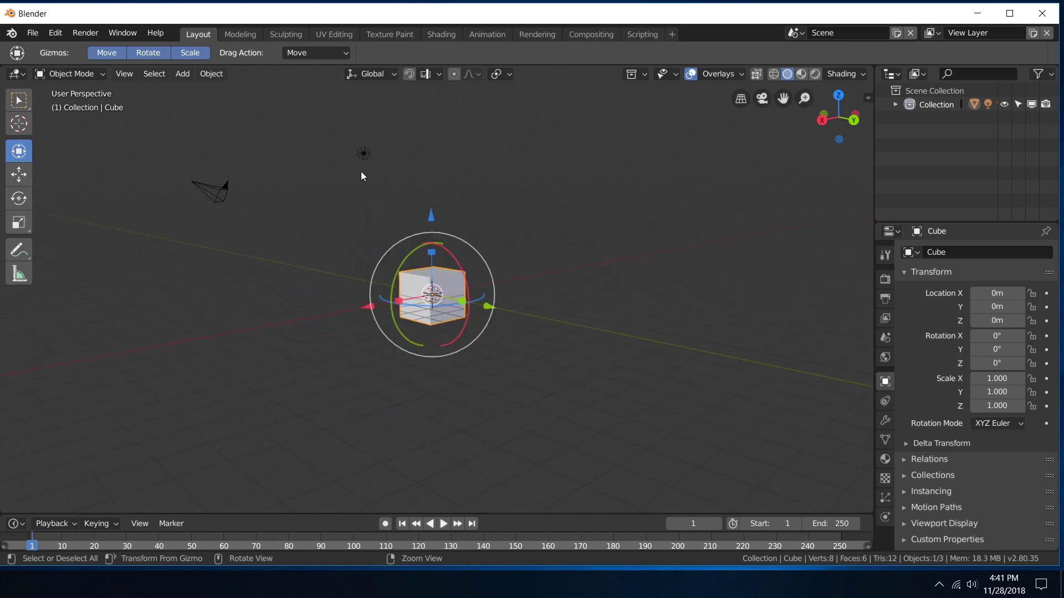
{"action": "scroll", "coordinate": [361, 172], "scroll_direction": "up", "scroll_amount": 8}
{"action": "key", "text": "w"}
{"action": "key", "text": "w"}
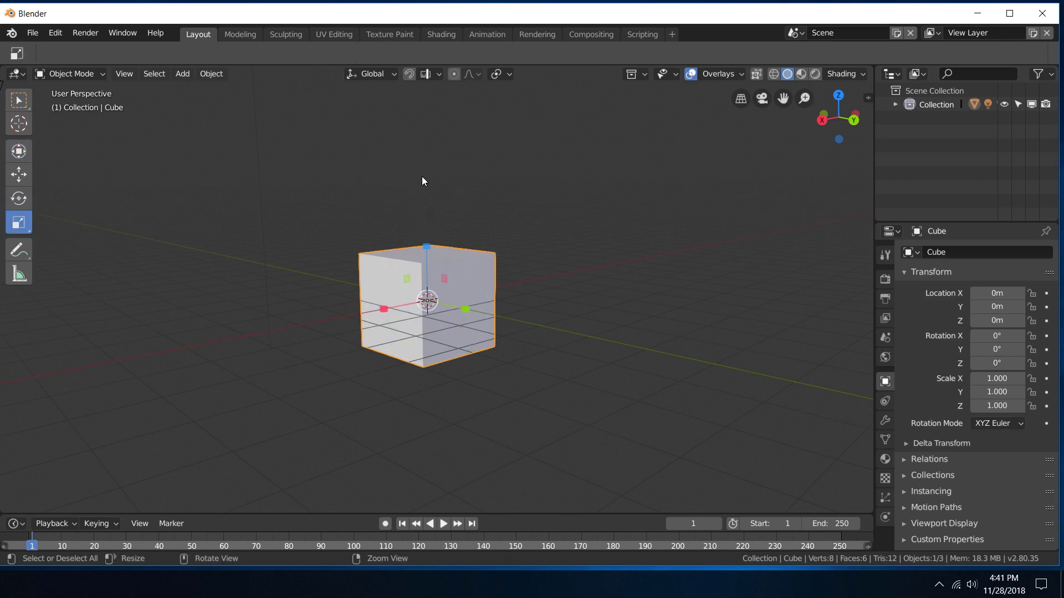
{"action": "key", "text": "t"}
{"action": "key", "text": "e"}
{"action": "key", "text": "r"}
{"action": "key", "text": "e"}
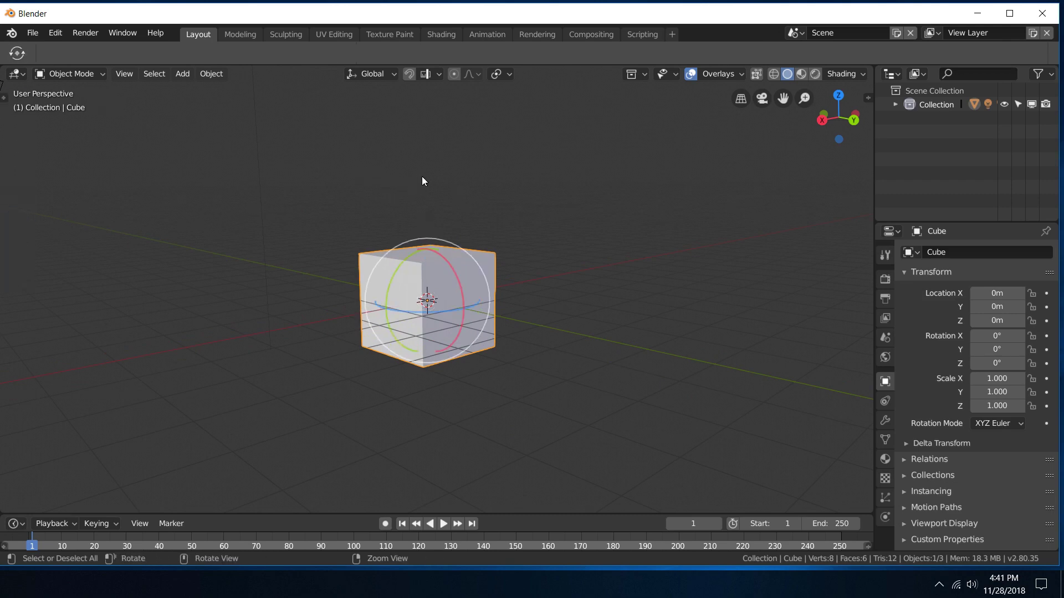
{"action": "key", "text": "t"}
{"action": "key", "text": "q"}
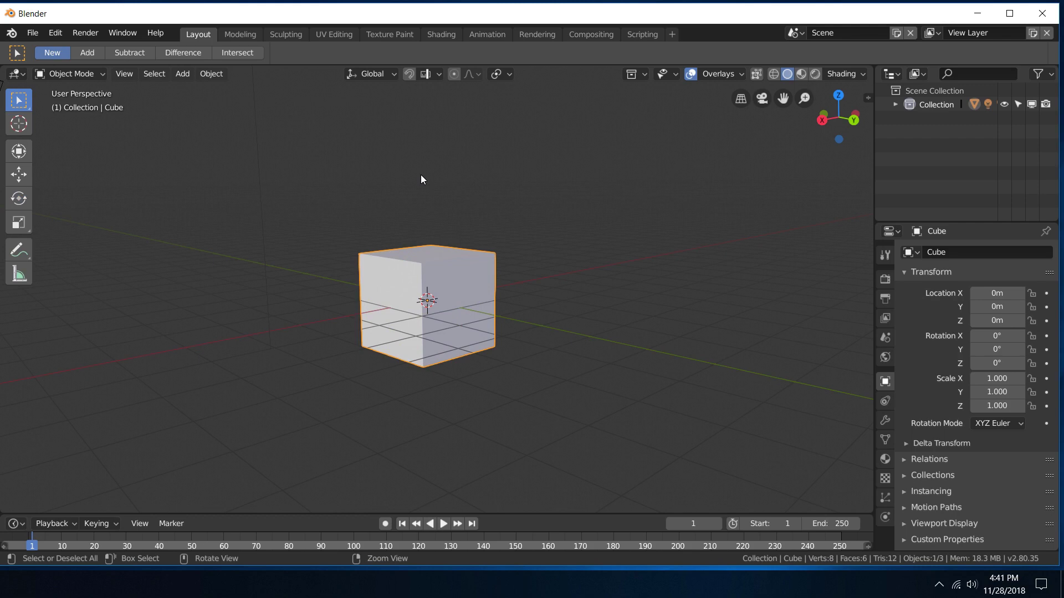
Step: Test repeatedly which tool the W shortcut activates, comparing it with the E shortcut for Rotate
{"action": "key", "text": "w"}
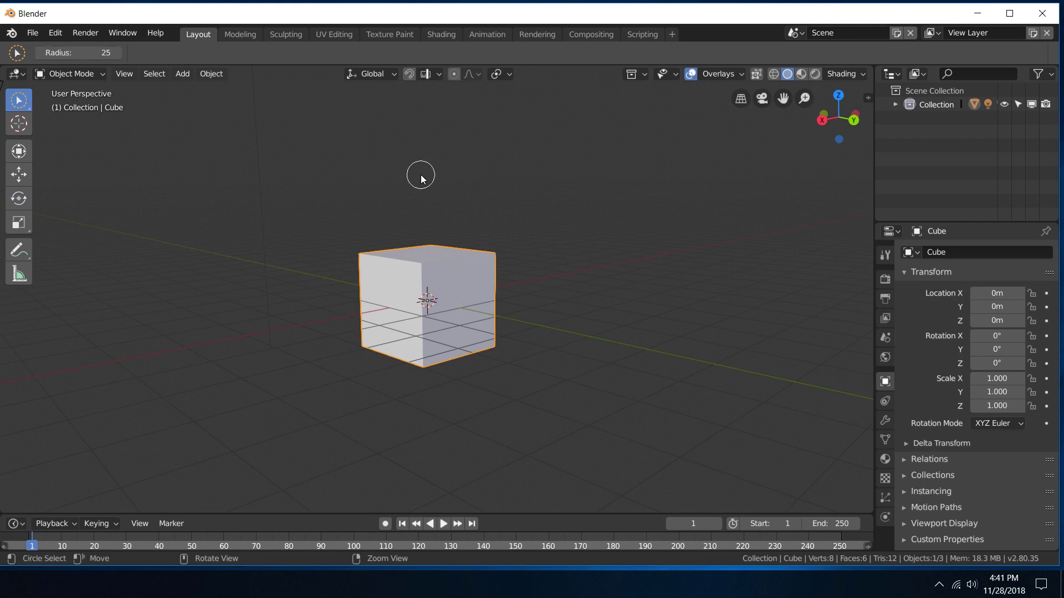
{"action": "key", "text": "w"}
{"action": "key", "text": "w"}
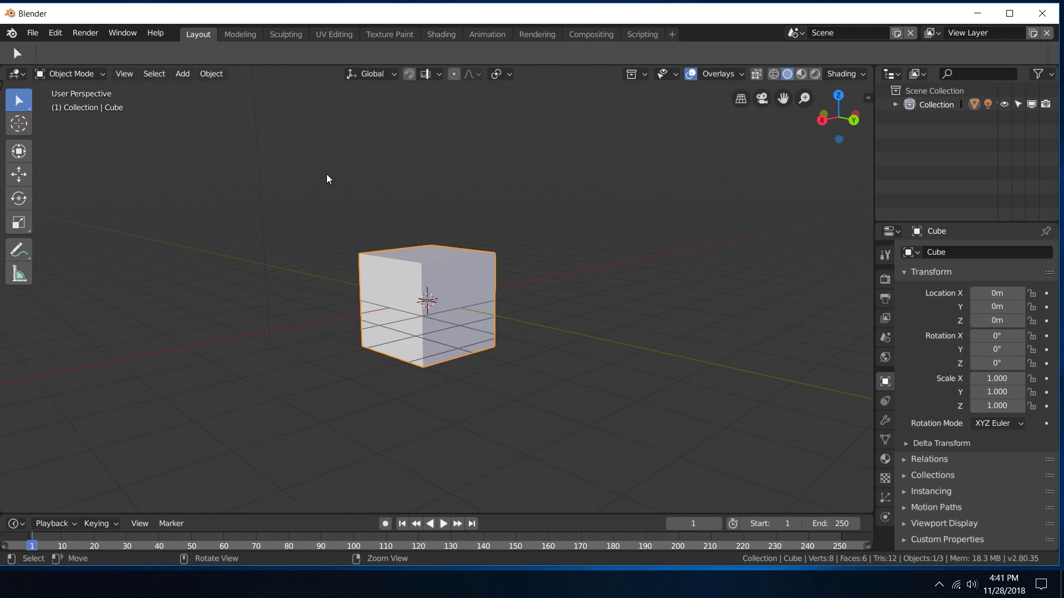
{"action": "key", "text": "w"}
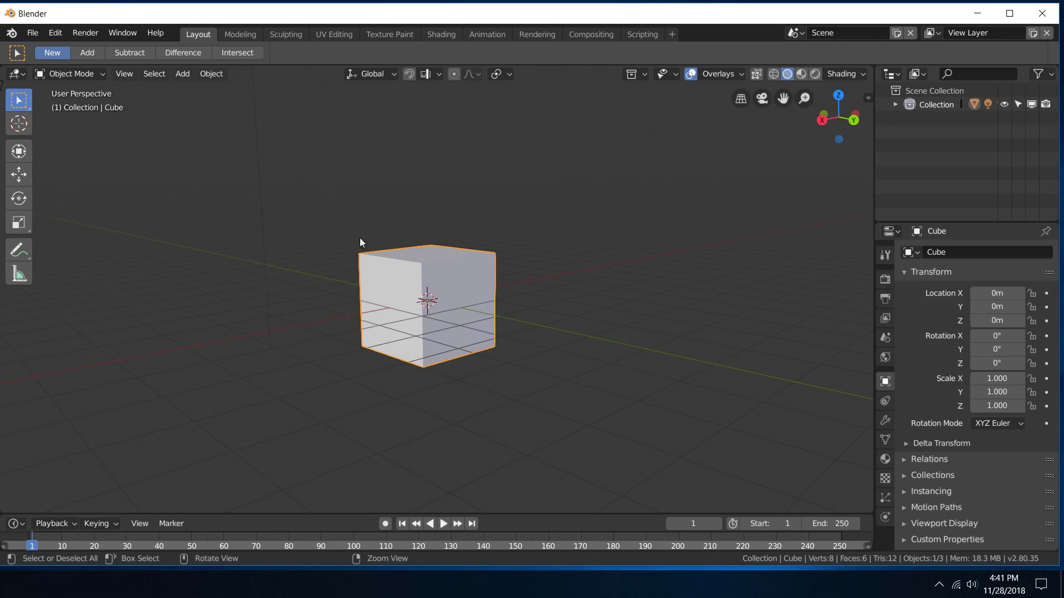
{"action": "key", "text": "e"}
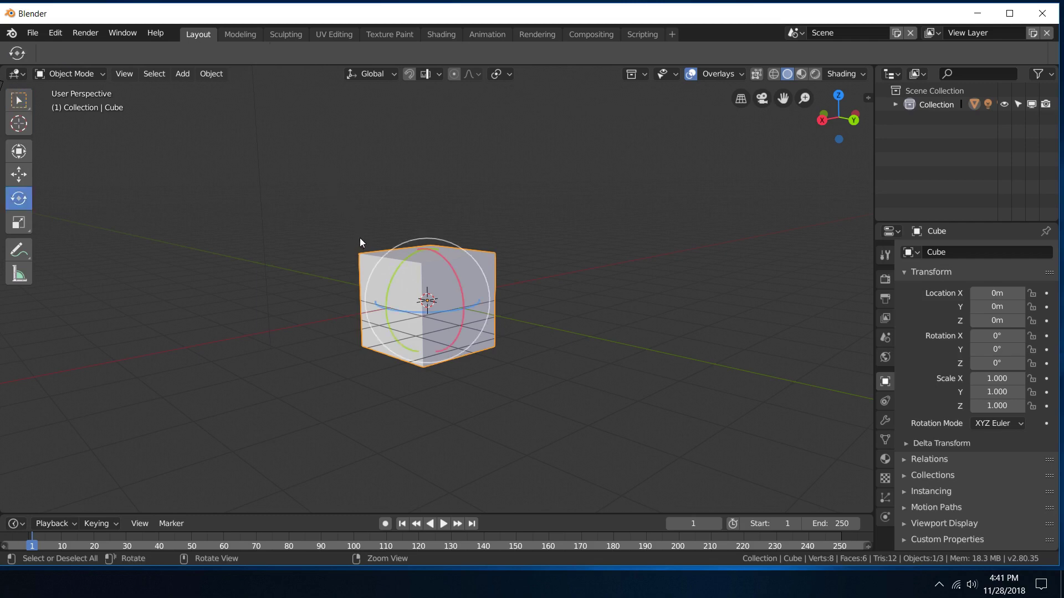
{"action": "key", "text": "w"}
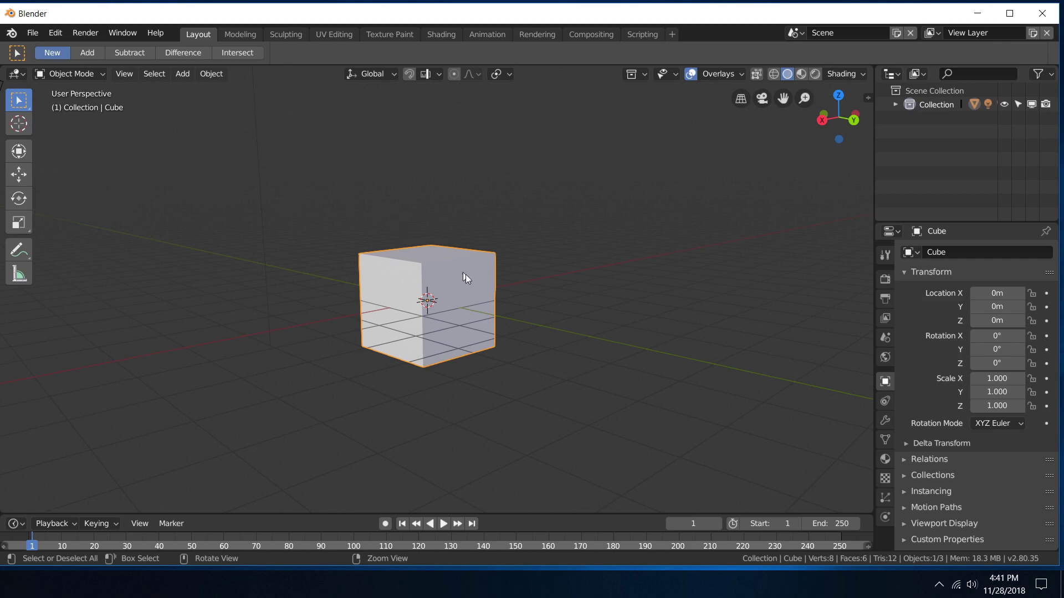
{"action": "key", "text": "w"}
{"action": "key", "text": "w"}
{"action": "key", "text": "w"}
{"action": "key", "text": "w"}
{"action": "key", "text": "w"}
{"action": "key", "text": "w"}
{"action": "key", "text": "w"}
{"action": "key", "text": "w"}
{"action": "key", "text": "w"}
{"action": "key", "text": "w"}
{"action": "left_click", "coordinate": [18, 101]}
{"action": "key", "text": "w"}
Step: Try the E shortcut by rotating the cube, undo the rotation, and test the R and W shortcuts again
{"action": "key", "text": "e"}
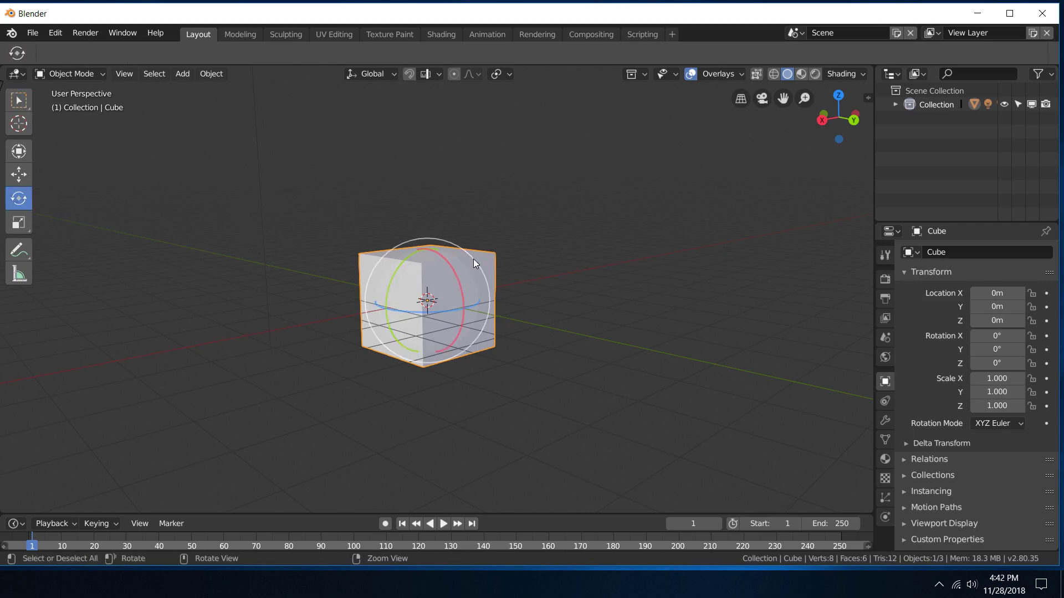
{"action": "mouse_move", "coordinate": [453, 268]}
{"action": "left_mouse_down"}
{"action": "mouse_move", "coordinate": [435, 258]}
{"action": "mouse_move", "coordinate": [461, 286]}
{"action": "mouse_move", "coordinate": [461, 261]}
{"action": "left_mouse_up"}
{"action": "key", "text": "ctrl+z"}
{"action": "key", "text": "ctrl+z"}
{"action": "key", "text": "r"}
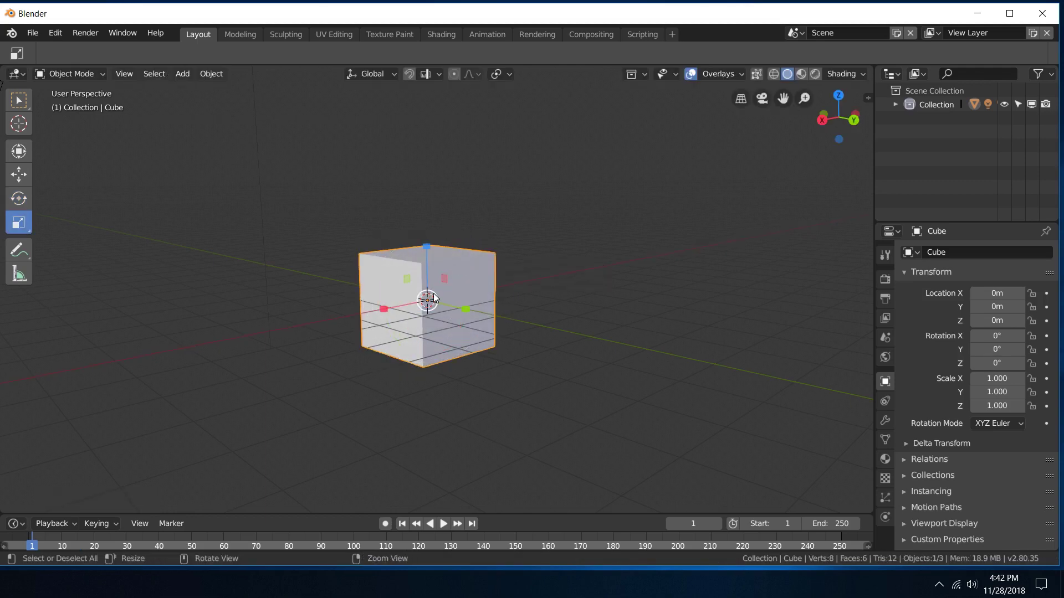
{"action": "key", "text": "w"}
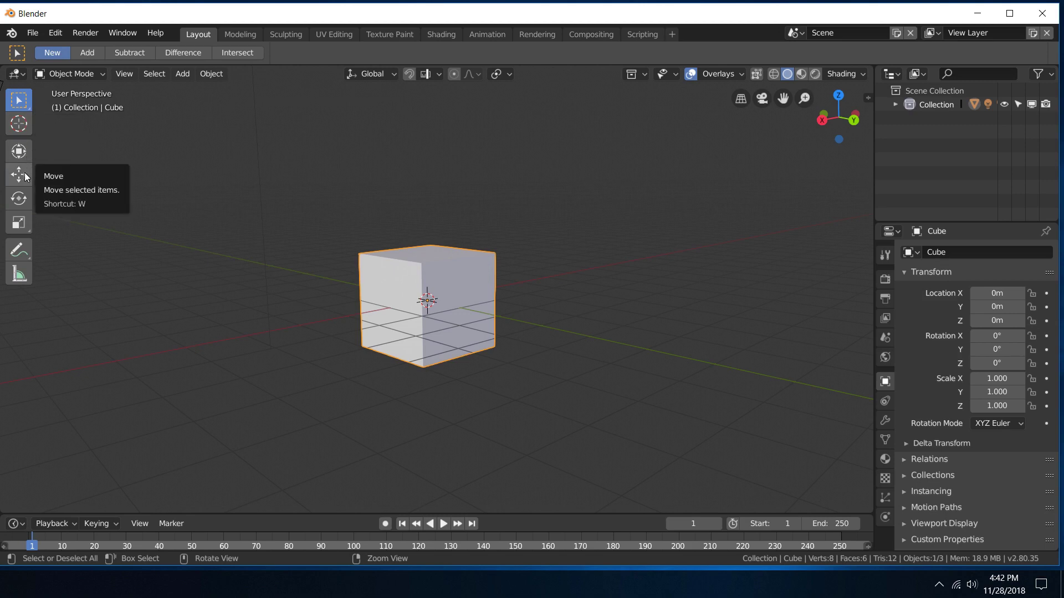
Step: Open the Blender Preferences and place the window over the viewport
{"action": "left_click", "coordinate": [56, 32]}
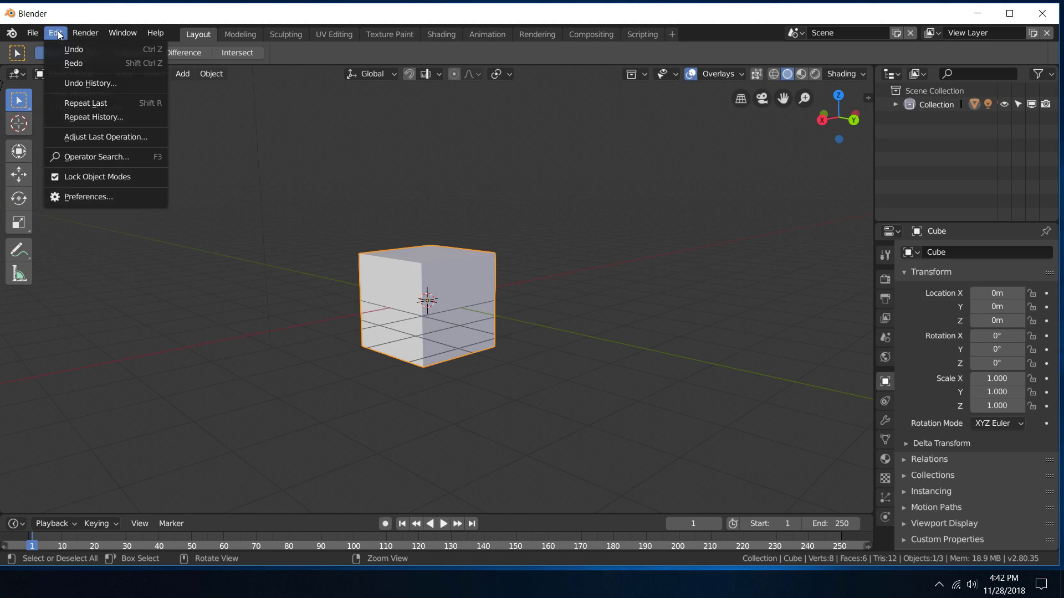
{"action": "left_click", "coordinate": [93, 202]}
{"action": "left_click_drag", "start_coordinate": [32, 41], "coordinate": [364, 86]}
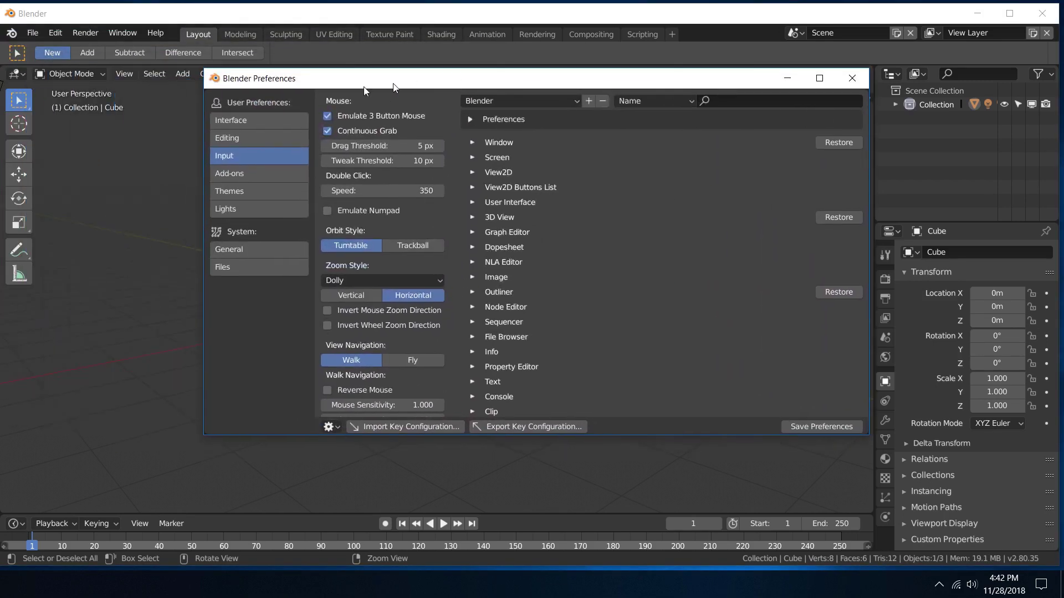
Step: Check the shortcuts of the selection tool variants and activate the plain Select tool
{"action": "left_click", "coordinate": [21, 104]}
{"action": "left_click", "coordinate": [21, 104]}
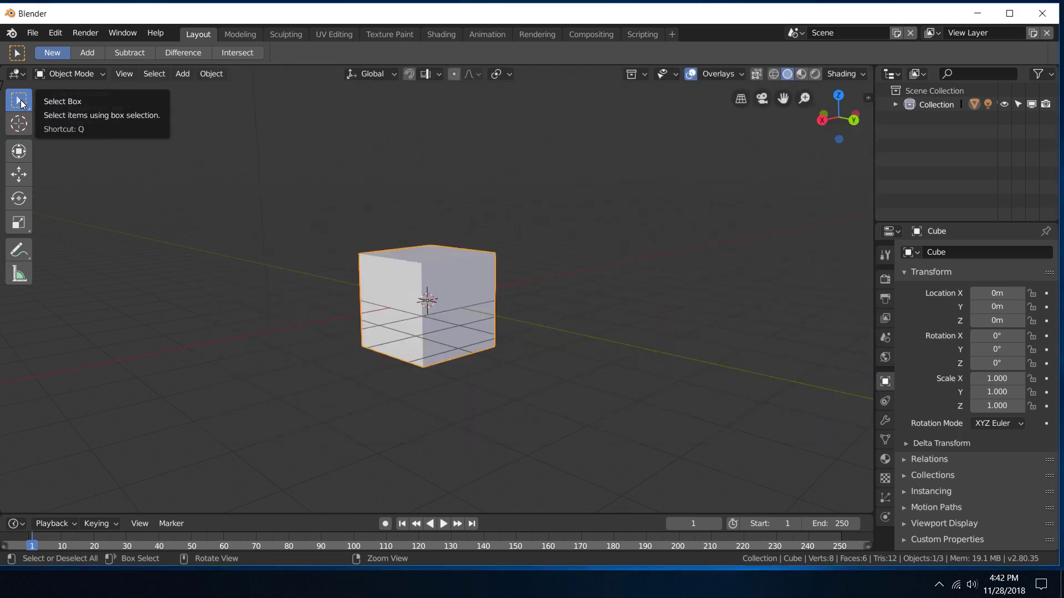
{"action": "left_click", "coordinate": [21, 104]}
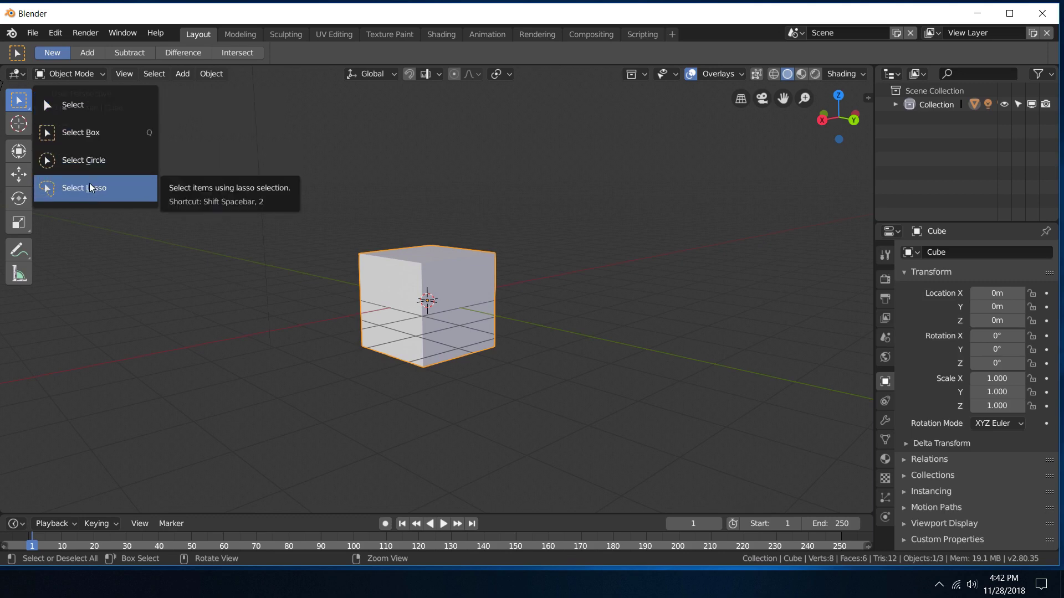
{"action": "left_click", "coordinate": [86, 107]}
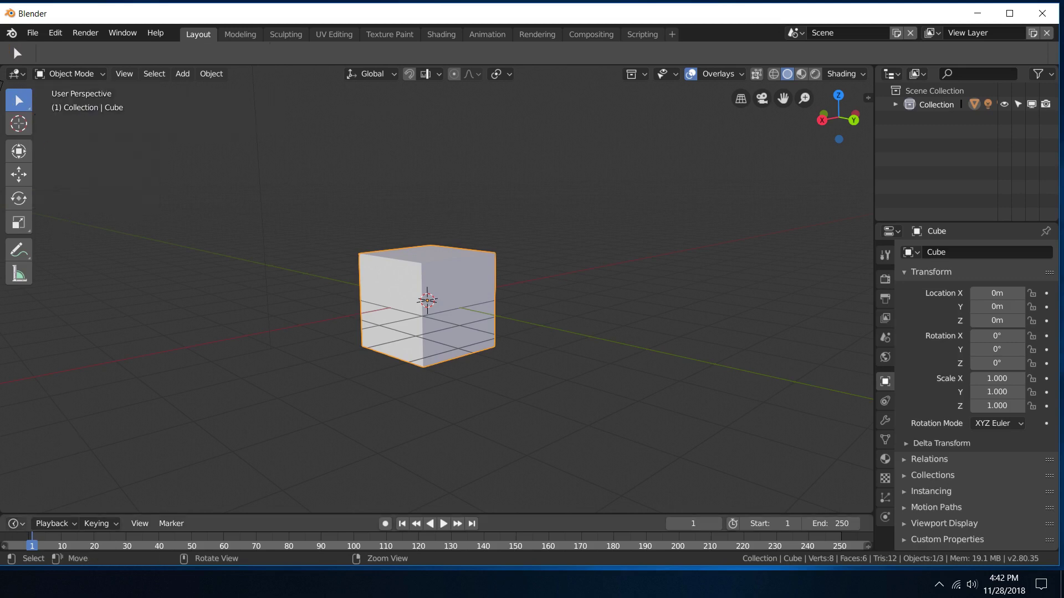
Step: Search the Preferences keymap by name for "select" and review the listed selection entries and their key assignments
{"action": "left_click", "coordinate": [2, 585]}
{"action": "left_click", "coordinate": [17, 549]}
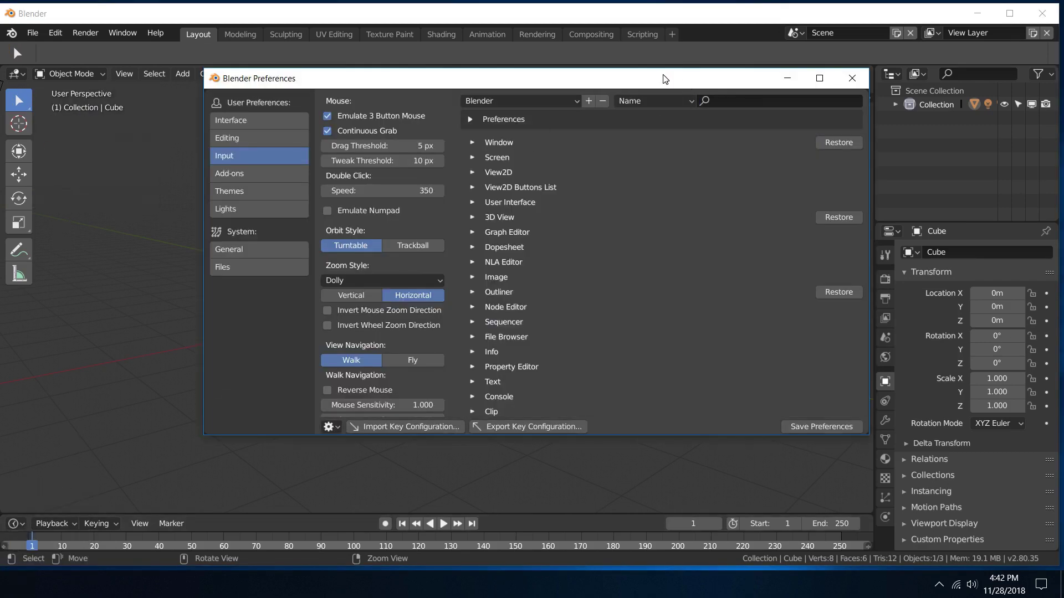
{"action": "left_click_drag", "start_coordinate": [629, 94], "coordinate": [491, 109]}
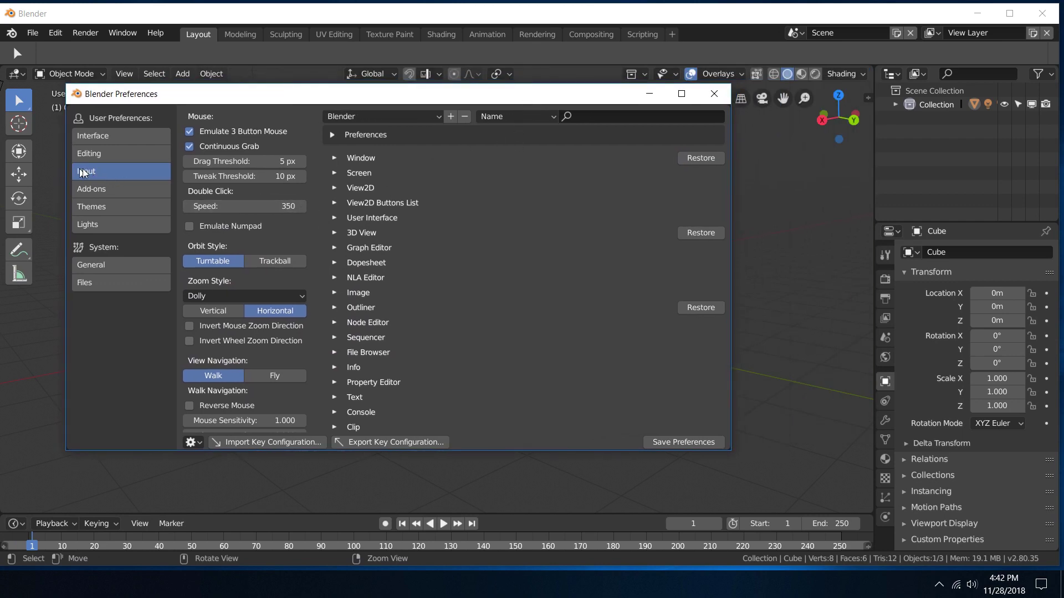
{"action": "left_click", "coordinate": [639, 118]}
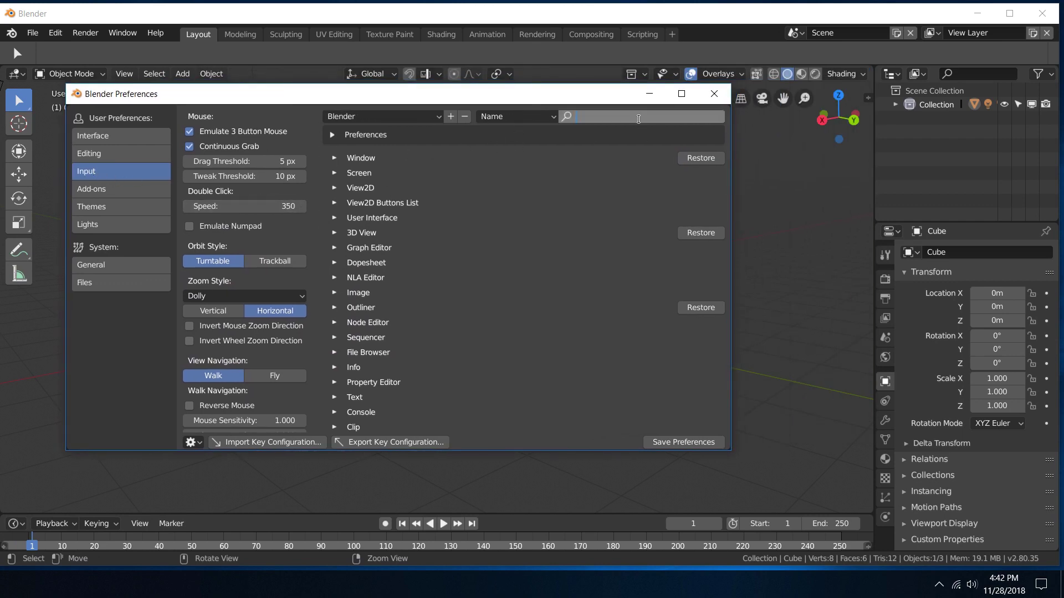
{"action": "type", "text": "select"}
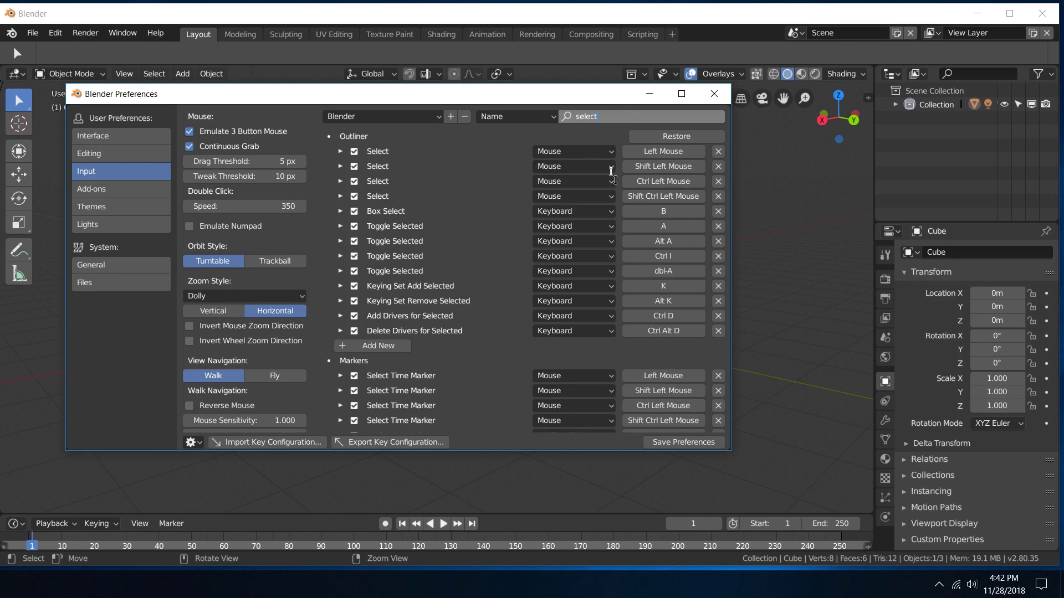
{"action": "scroll", "coordinate": [521, 238], "scroll_direction": "down", "scroll_amount": 15}
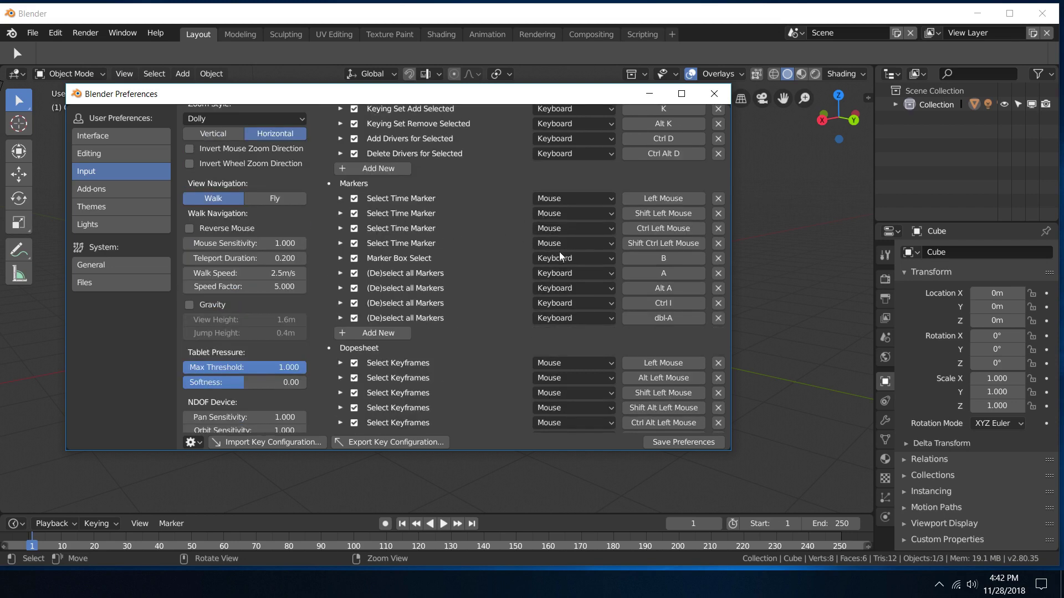
{"action": "scroll", "coordinate": [515, 243], "scroll_direction": "down", "scroll_amount": 8}
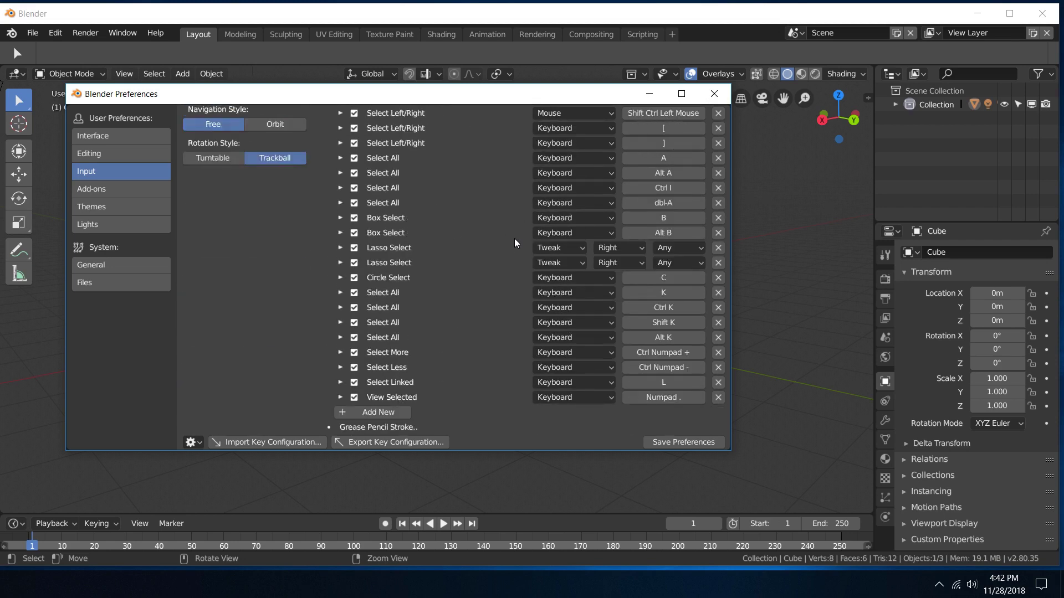
{"action": "scroll", "coordinate": [515, 243], "scroll_direction": "down", "scroll_amount": 20}
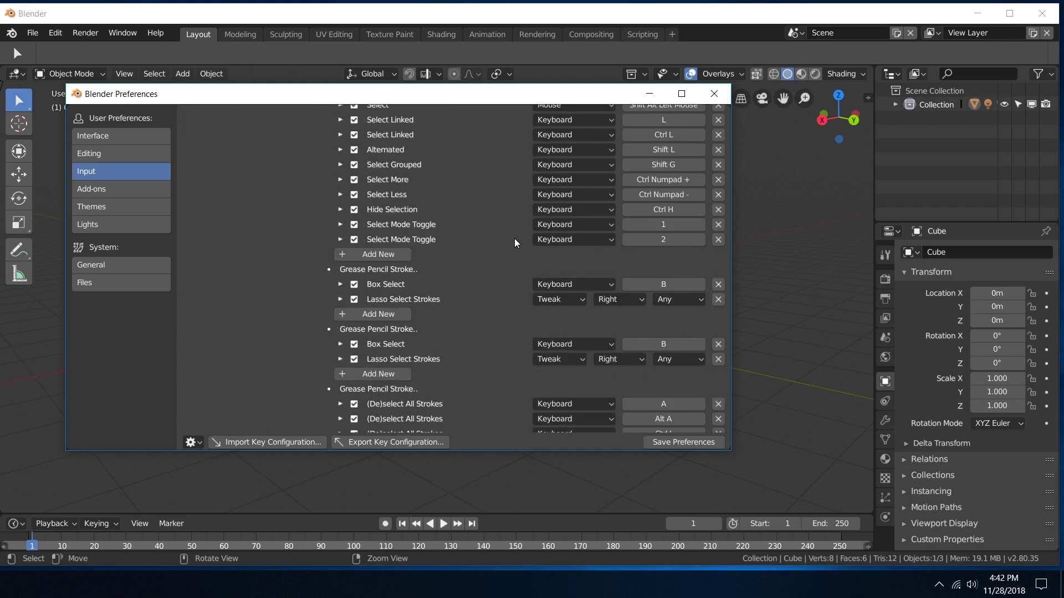
{"action": "scroll", "coordinate": [515, 242], "scroll_direction": "down", "scroll_amount": 15}
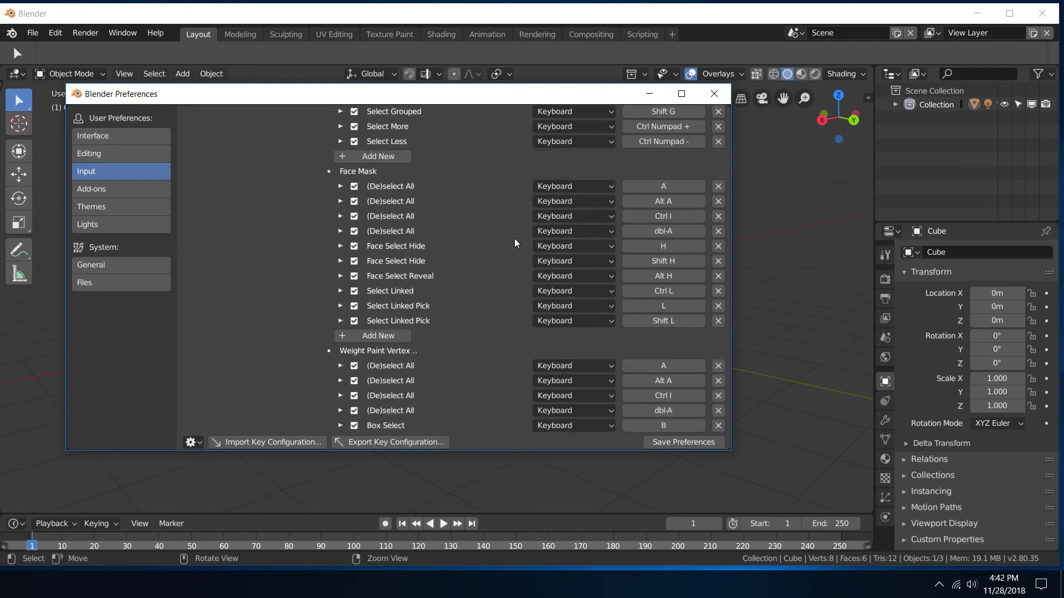
{"action": "scroll", "coordinate": [515, 243], "scroll_direction": "up", "scroll_amount": 20}
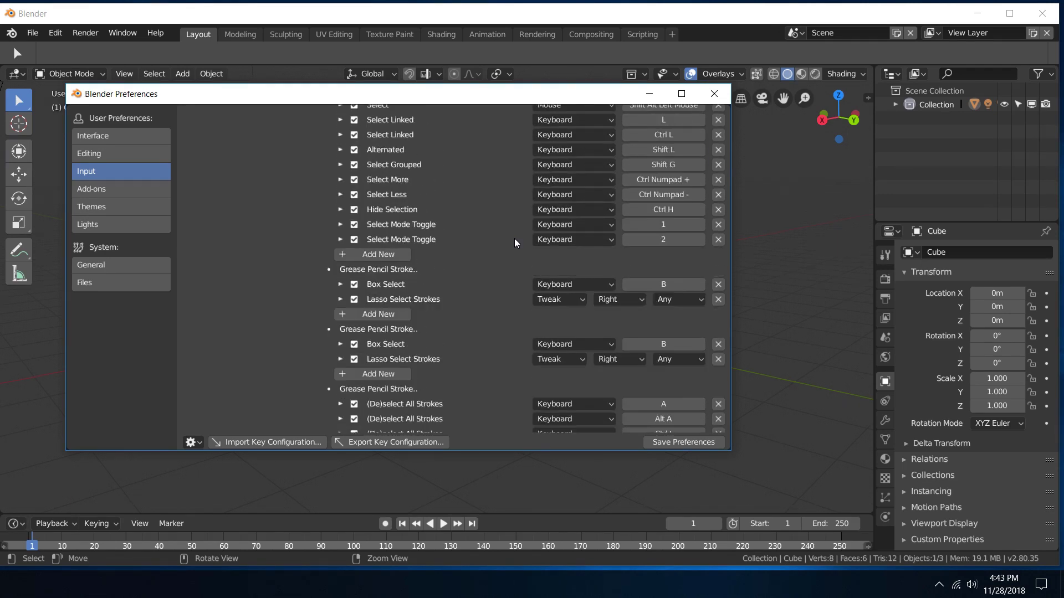
Step: Filter the keymap by Key-Binding for "w", disable the 3D View entry Set Tool By Name, and minimize the Preferences
{"action": "left_click", "coordinate": [549, 119]}
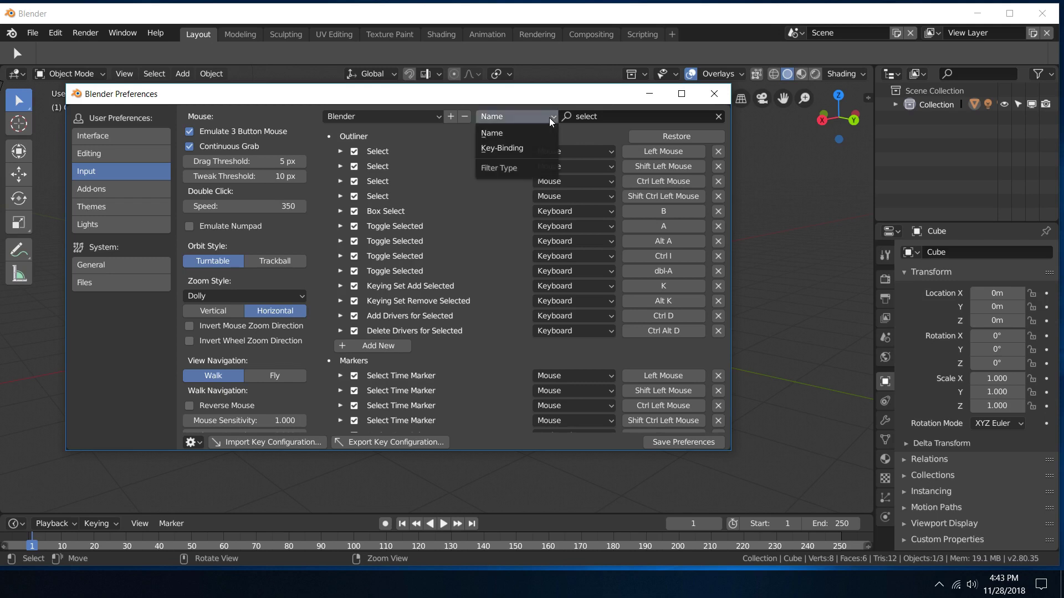
{"action": "left_click", "coordinate": [504, 149]}
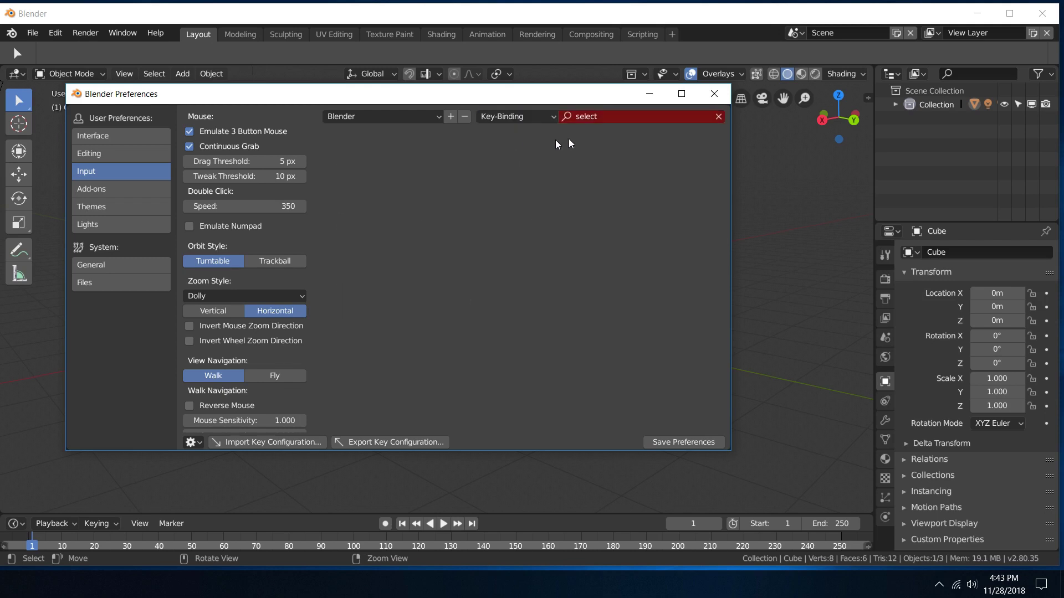
{"action": "left_click", "coordinate": [719, 116]}
{"action": "left_click", "coordinate": [649, 114]}
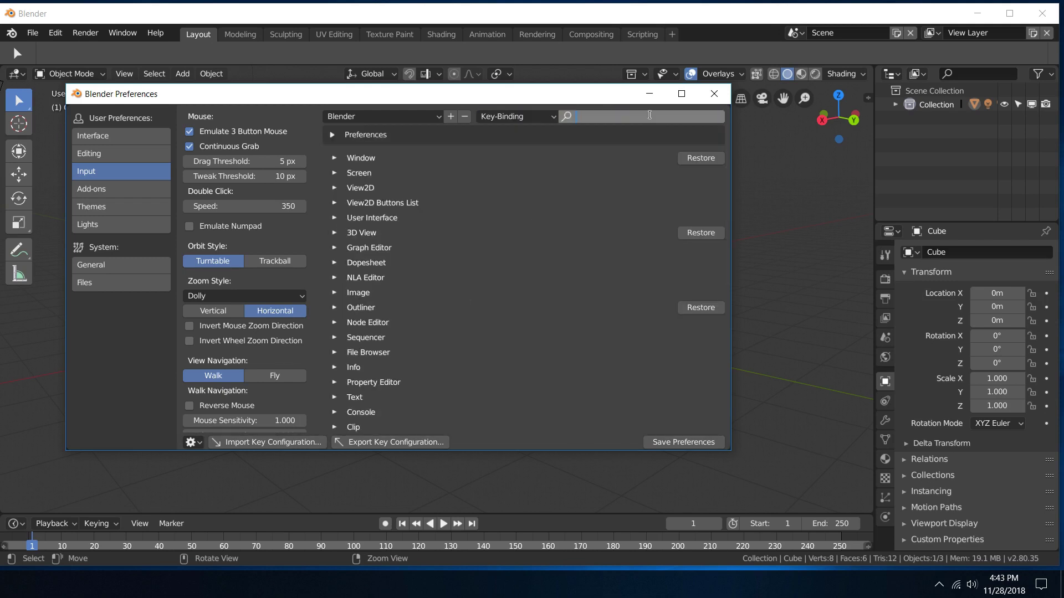
{"action": "type", "text": "w"}
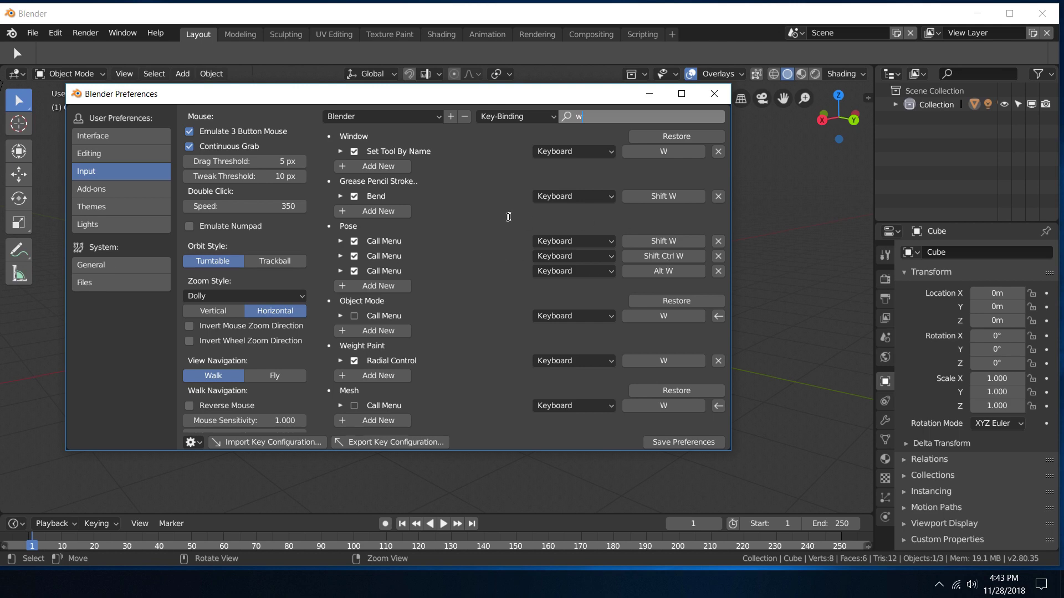
{"action": "scroll", "coordinate": [496, 222], "scroll_direction": "down", "scroll_amount": 6}
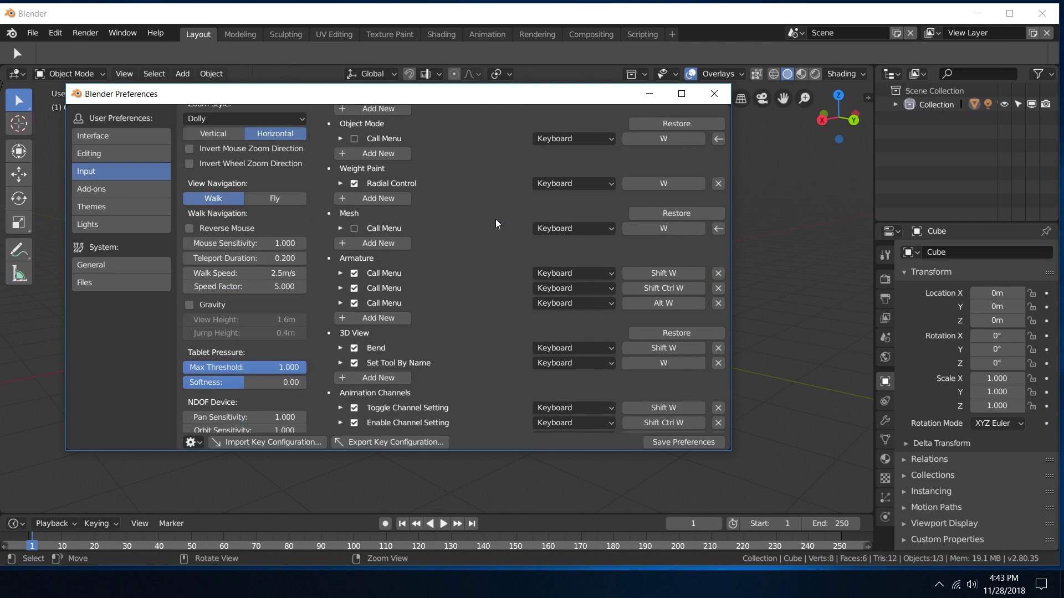
{"action": "scroll", "coordinate": [496, 223], "scroll_direction": "down", "scroll_amount": 3}
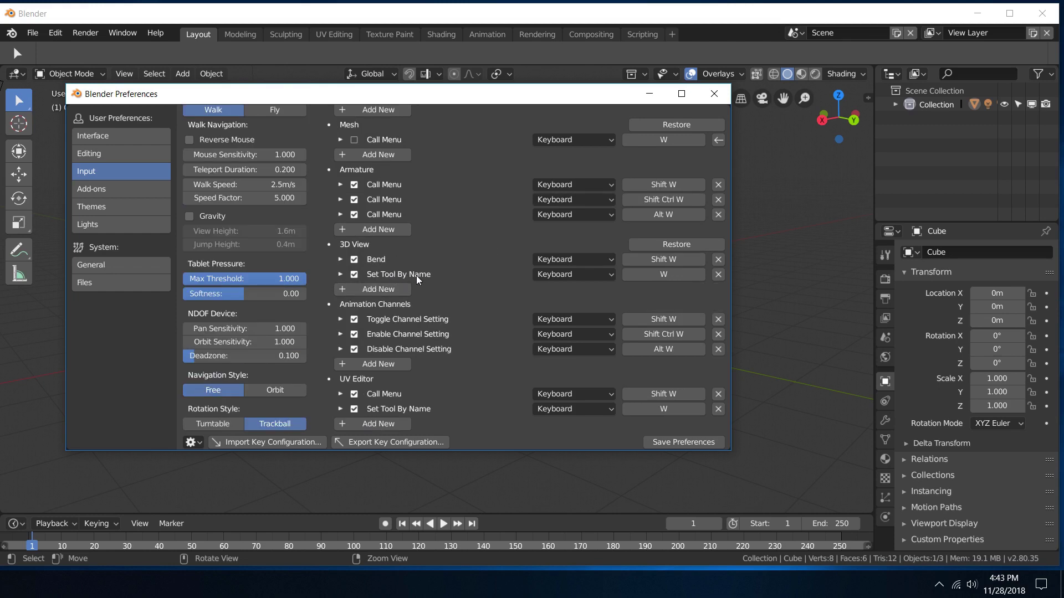
{"action": "left_click", "coordinate": [354, 275]}
{"action": "left_click", "coordinate": [653, 91]}
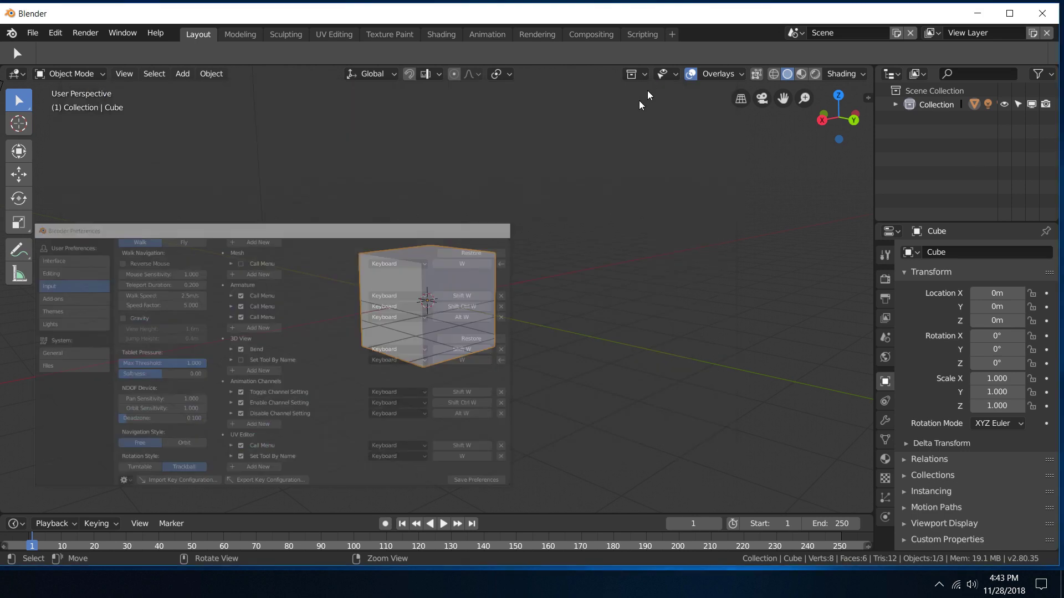
Step: Test the W and E shortcuts, try moving the cube about -1.74 m along Y, and undo the move
{"action": "key", "text": "w"}
{"action": "key", "text": "e"}
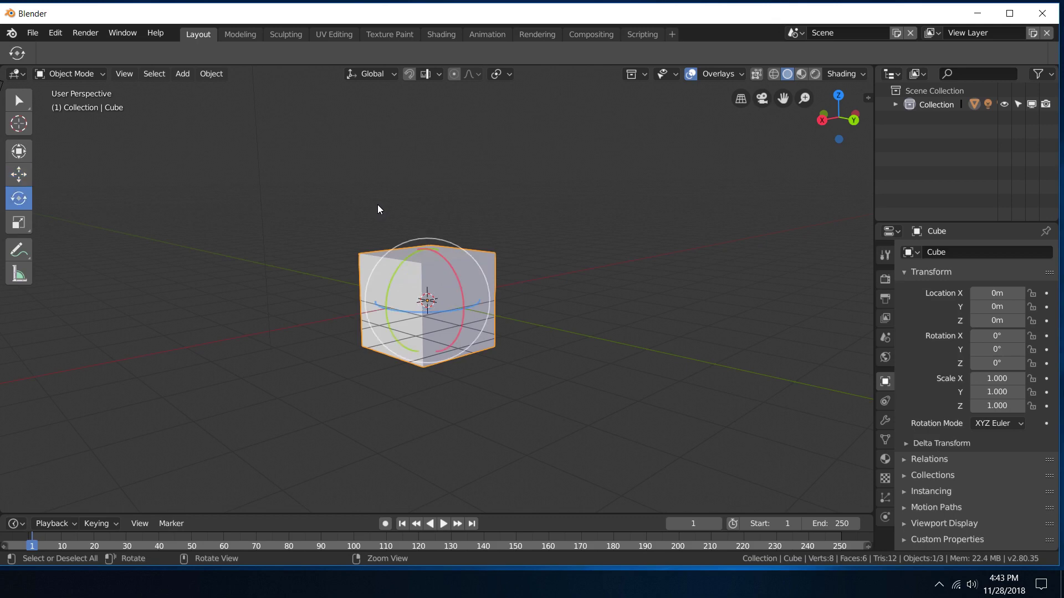
{"action": "key", "text": "w"}
{"action": "key", "text": "e"}
{"action": "key", "text": "w"}
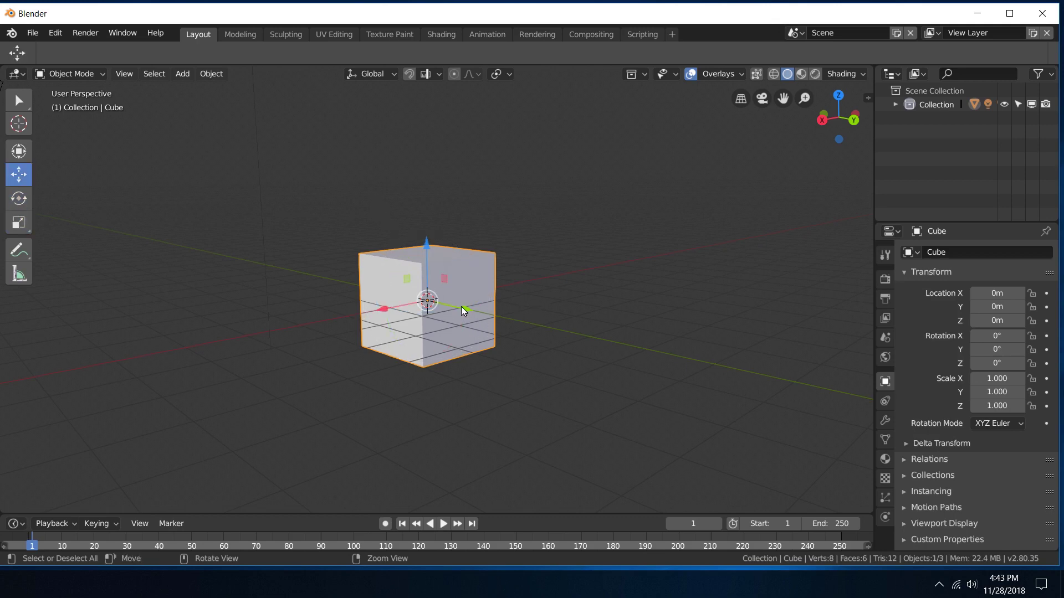
{"action": "left_click_drag", "start_coordinate": [465, 309], "coordinate": [411, 299]}
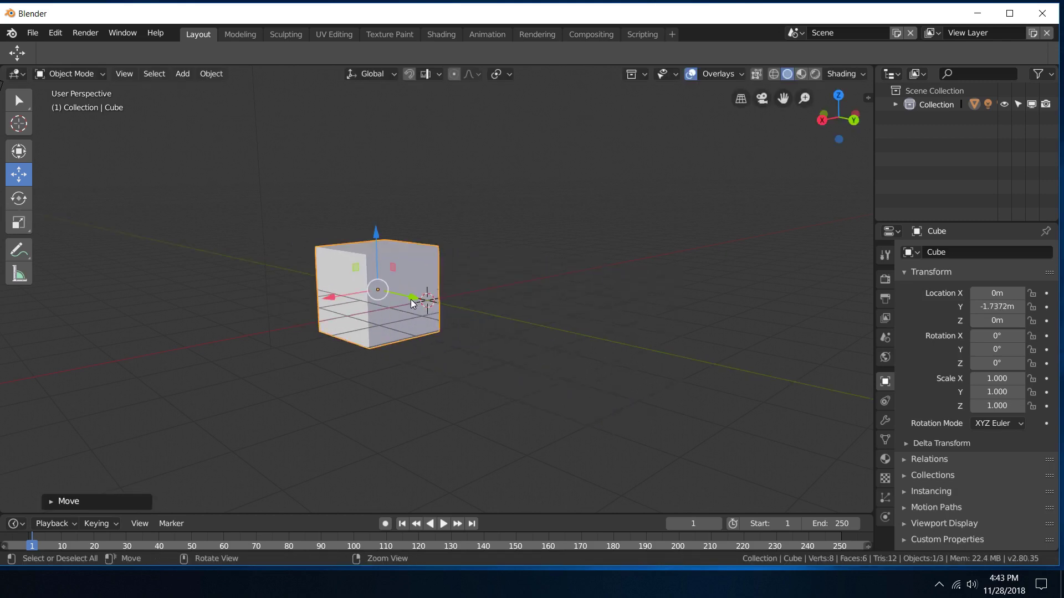
{"action": "key", "text": "ctrl+z"}
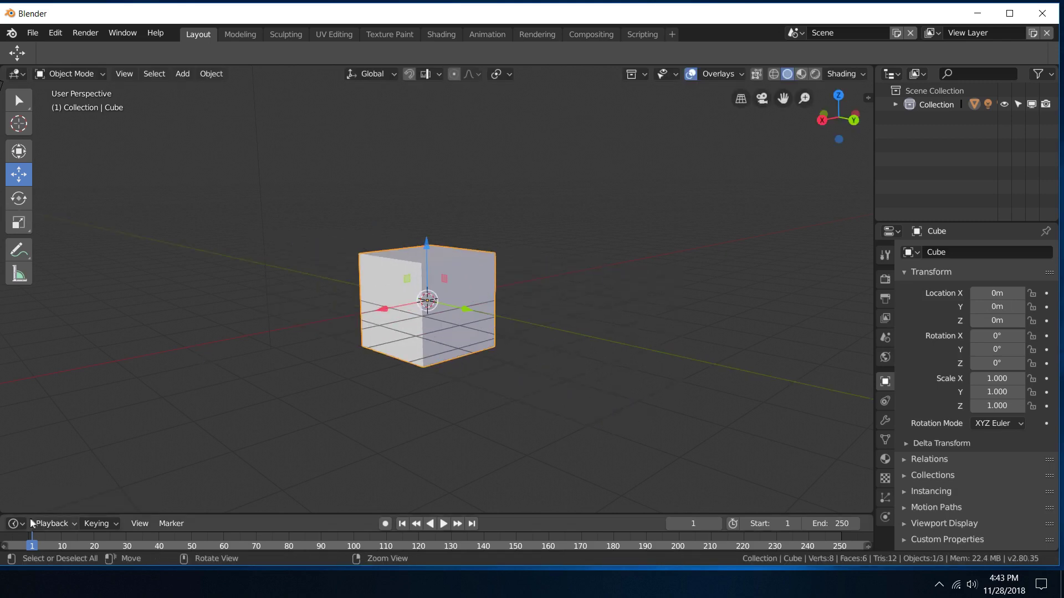
Step: Bring the Preferences back up to review the 3D View Set Tool By Name entry, and minimize them again
{"action": "key", "text": "ctrl+alt+u"}
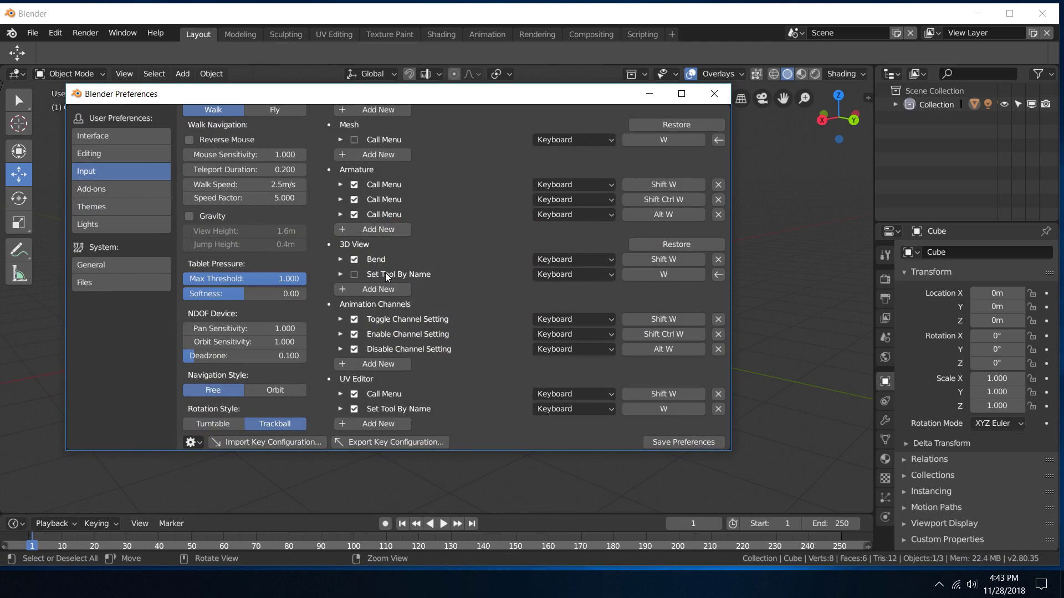
{"action": "left_click", "coordinate": [645, 95]}
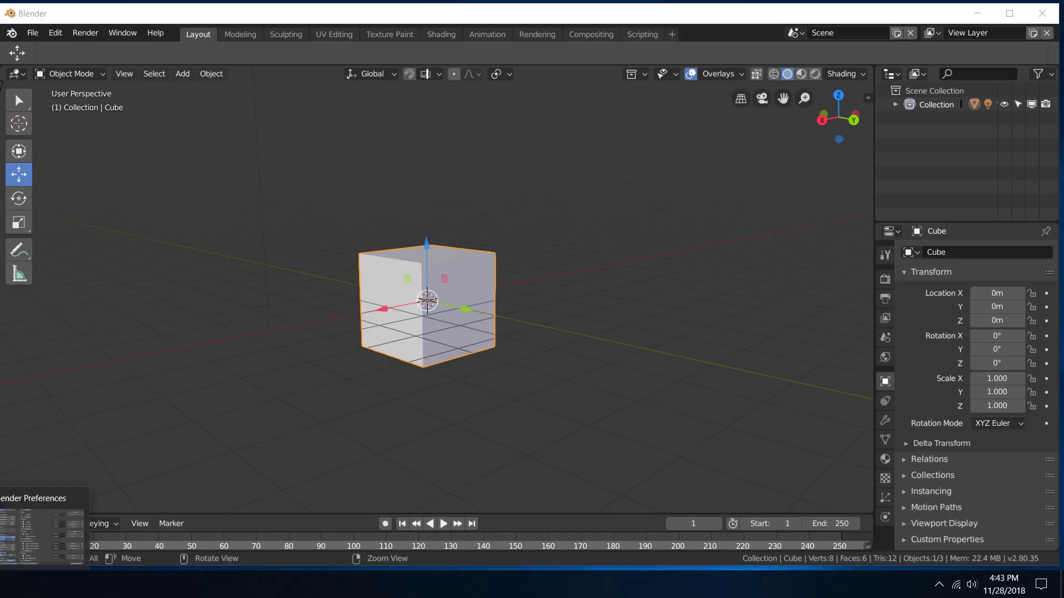
{"action": "left_click", "coordinate": [69, 518]}
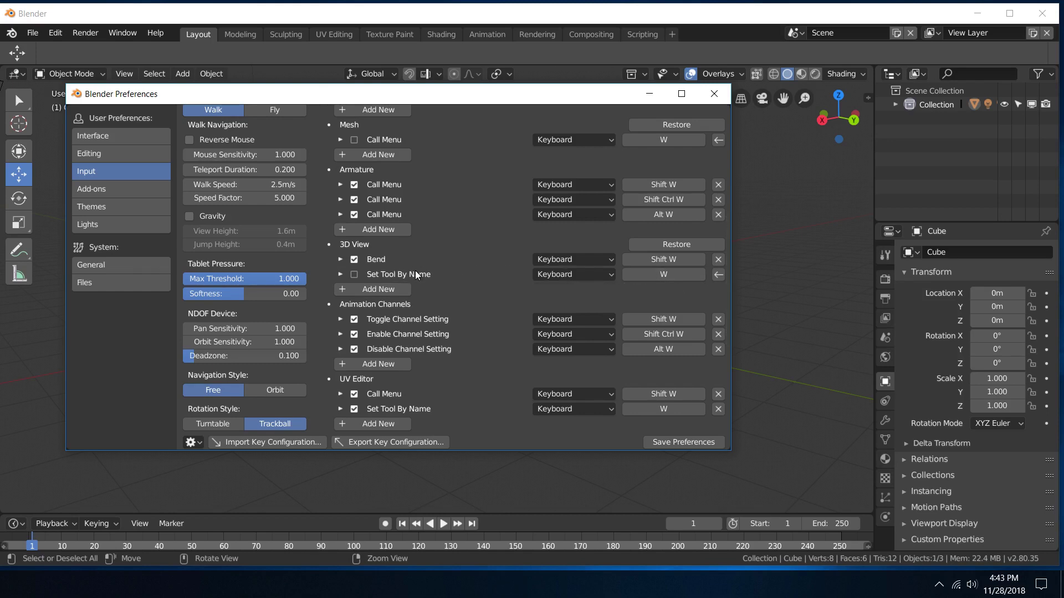
{"action": "left_click", "coordinate": [650, 92]}
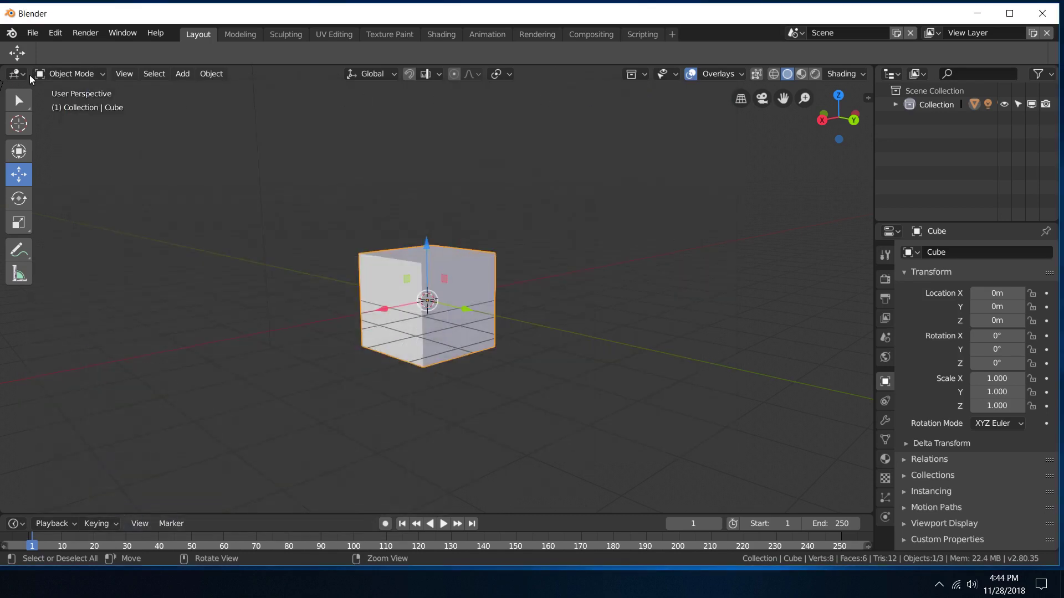
Step: Activate the Select Box tool and try it by deselecting and selecting the cube in the viewport
{"action": "left_click", "coordinate": [25, 102]}
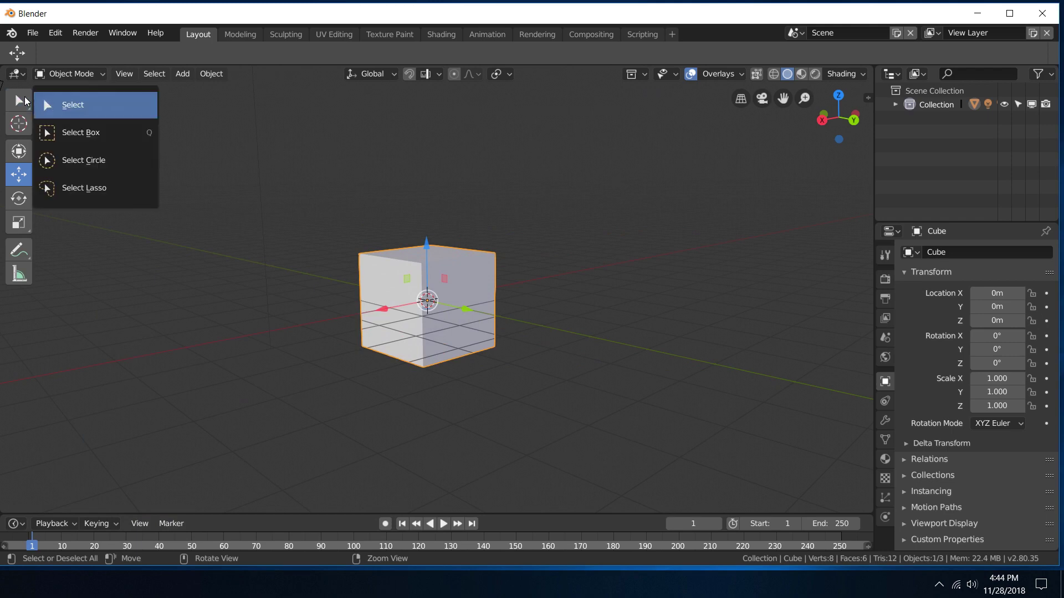
{"action": "left_click", "coordinate": [76, 131]}
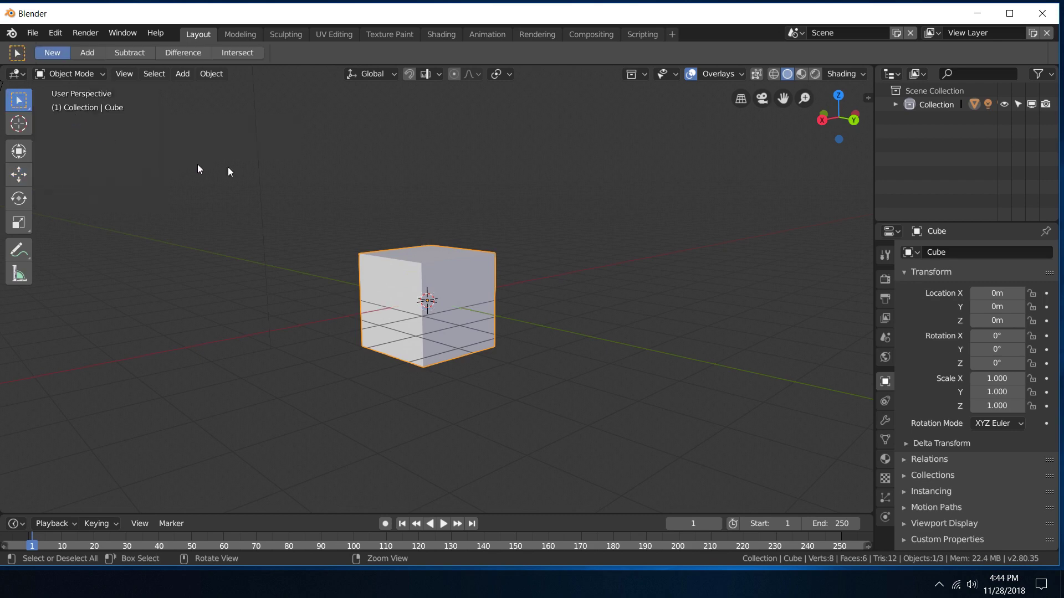
{"action": "left_click", "coordinate": [472, 186]}
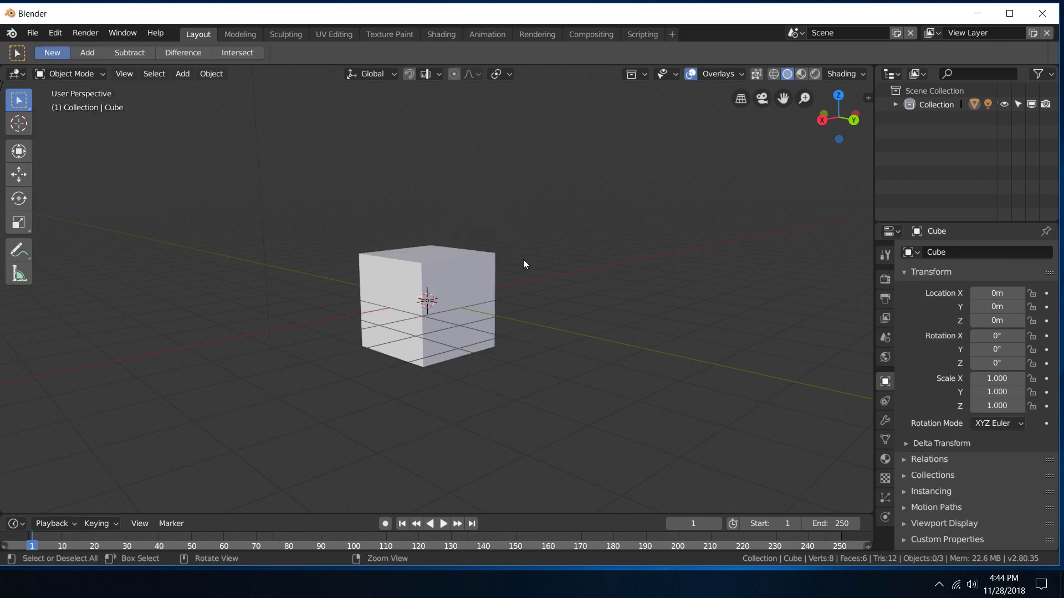
{"action": "left_click", "coordinate": [414, 278]}
{"action": "left_click", "coordinate": [301, 234]}
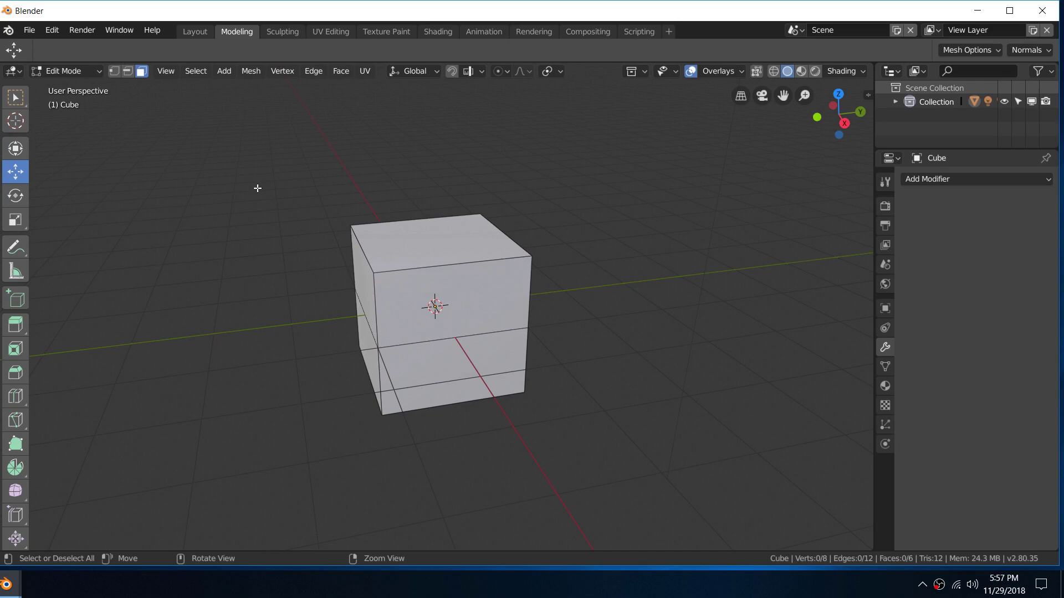
Step: Switch the cube from Edit Mode to Object Mode and back to Edit Mode
{"action": "left_click", "coordinate": [81, 70]}
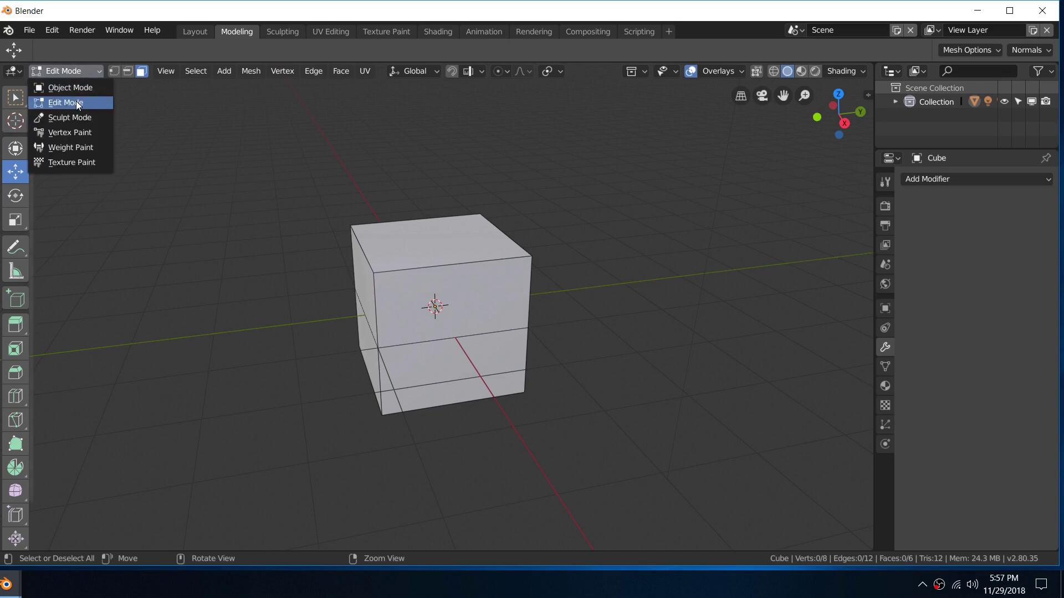
{"action": "left_click", "coordinate": [76, 101]}
{"action": "left_click", "coordinate": [68, 72]}
{"action": "left_click", "coordinate": [68, 88]}
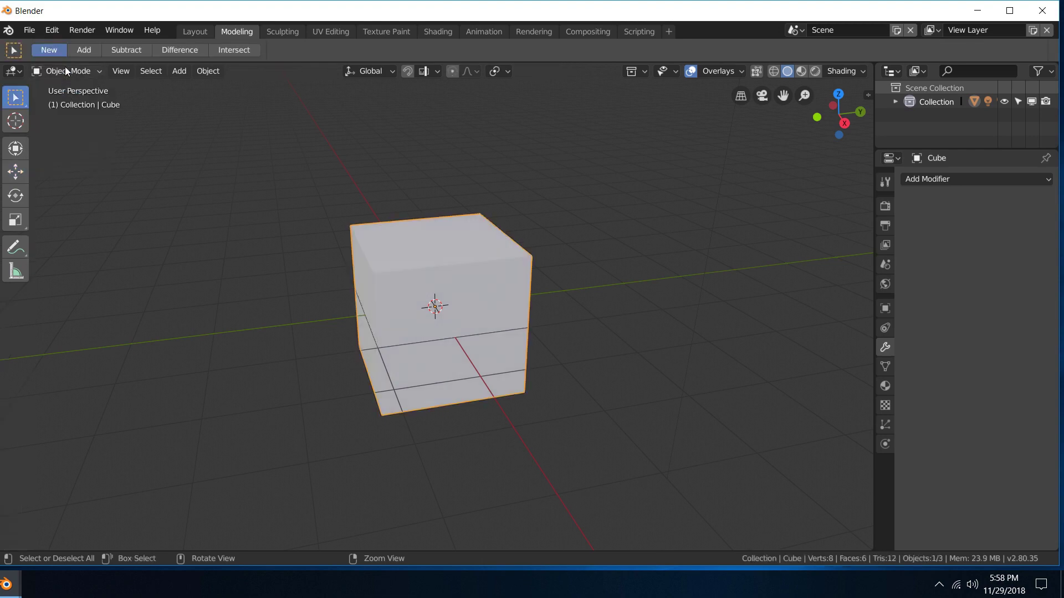
{"action": "left_click", "coordinate": [68, 73]}
{"action": "left_click", "coordinate": [68, 102]}
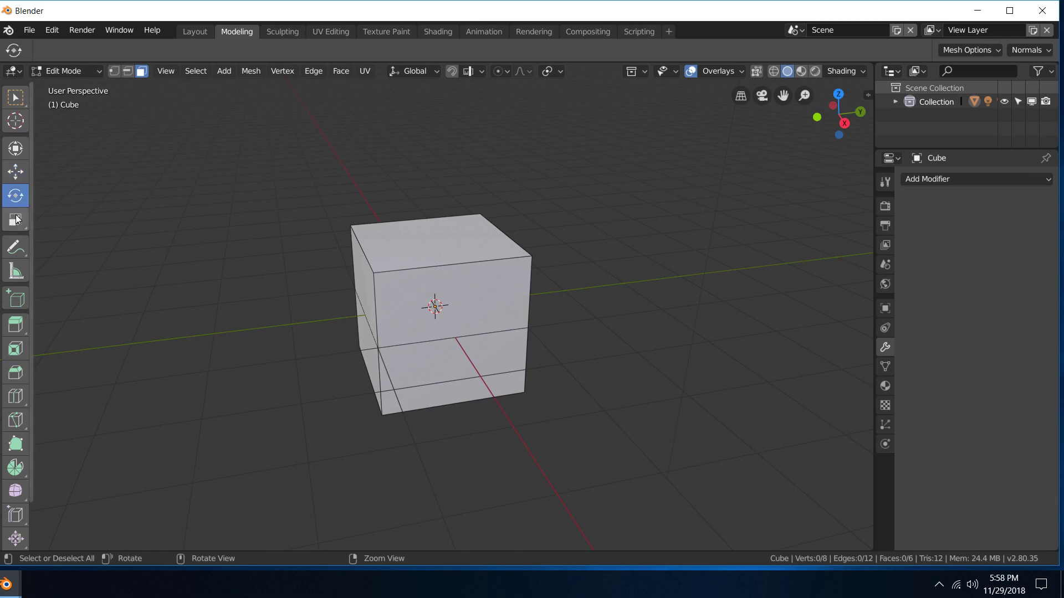
Step: Alternate between the Scale and Move tools in Edit Mode, select the cube's narrow side face, and try the Q shortcut
{"action": "left_click", "coordinate": [15, 220]}
{"action": "left_click", "coordinate": [17, 172]}
{"action": "left_click", "coordinate": [16, 220]}
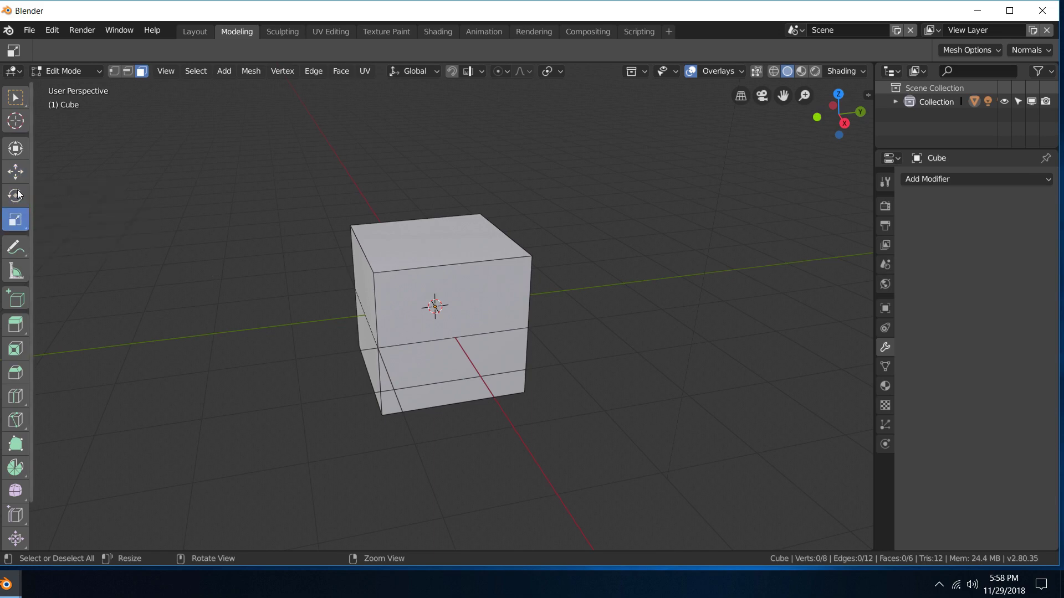
{"action": "left_click", "coordinate": [18, 173]}
{"action": "left_click", "coordinate": [367, 277]}
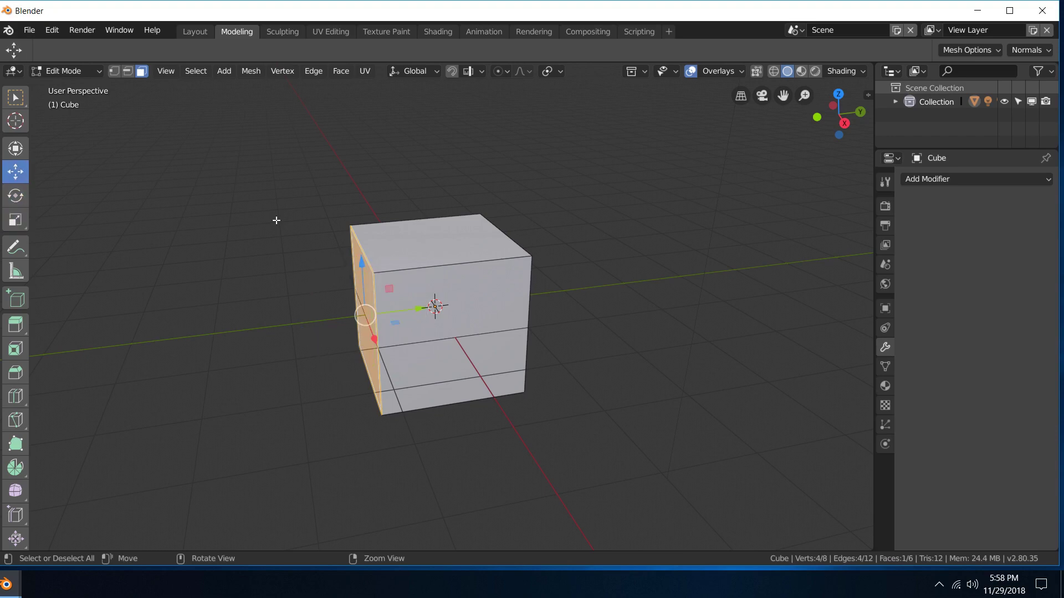
{"action": "key", "text": "q"}
Step: Return the cube to Object Mode and test the W shortcut for the Move tool repeatedly
{"action": "left_click", "coordinate": [84, 72]}
{"action": "left_click", "coordinate": [82, 83]}
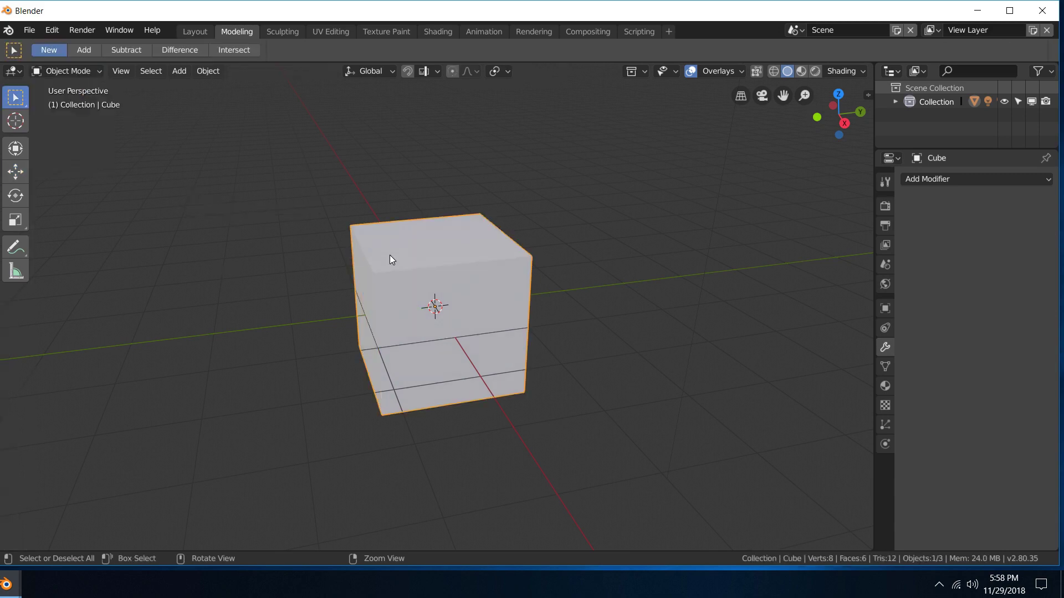
{"action": "key", "text": "w"}
{"action": "key", "text": "w"}
{"action": "key", "text": "w"}
{"action": "key", "text": "w"}
{"action": "key", "text": "w"}
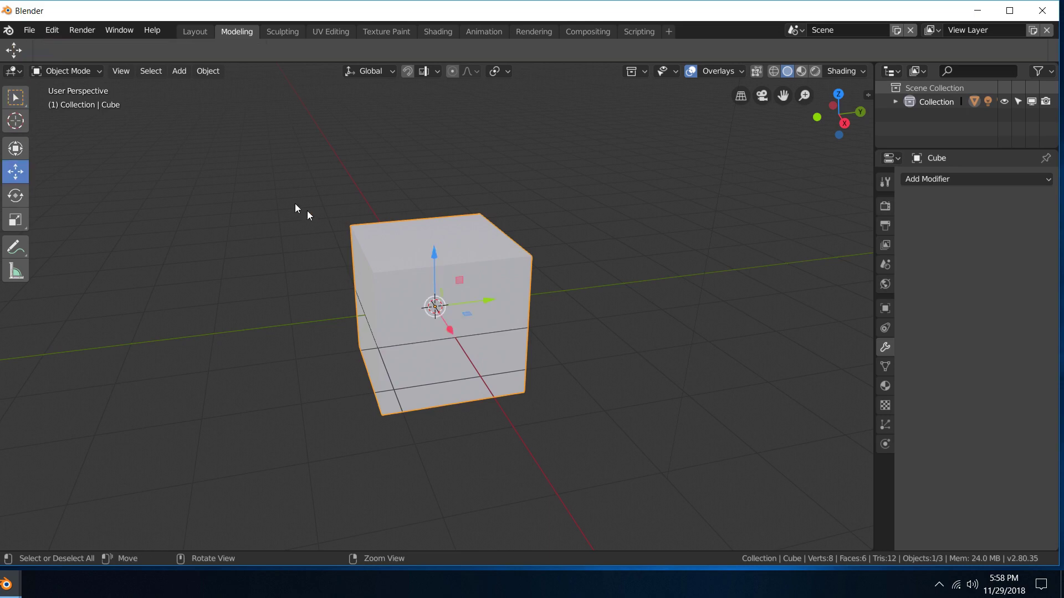
Step: Return the cube to Edit Mode and open the Input preferences
{"action": "left_click", "coordinate": [83, 70]}
{"action": "left_click", "coordinate": [74, 98]}
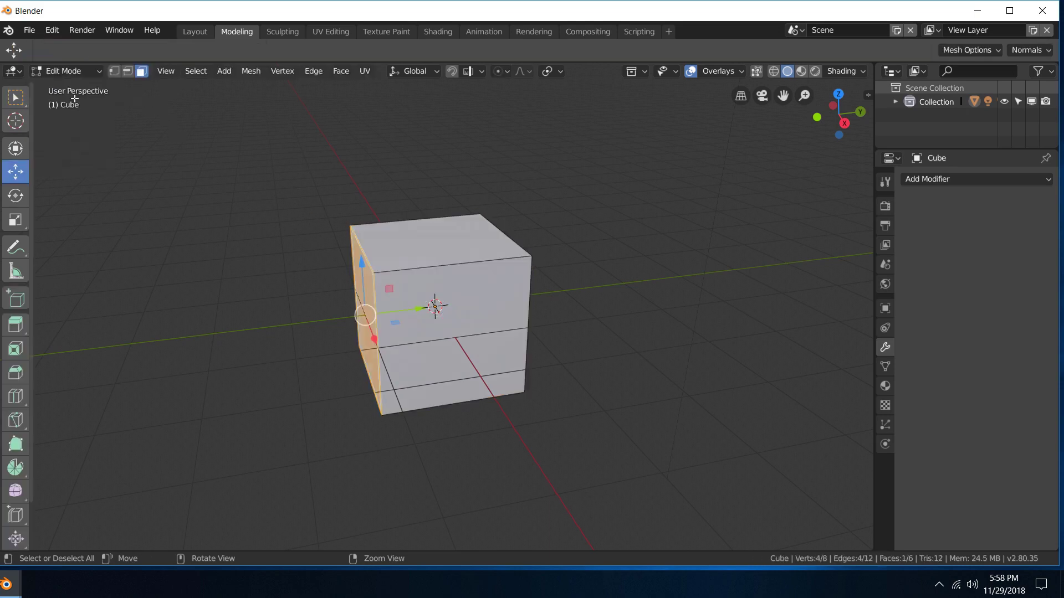
{"action": "left_click", "coordinate": [52, 30]}
{"action": "left_click", "coordinate": [82, 191]}
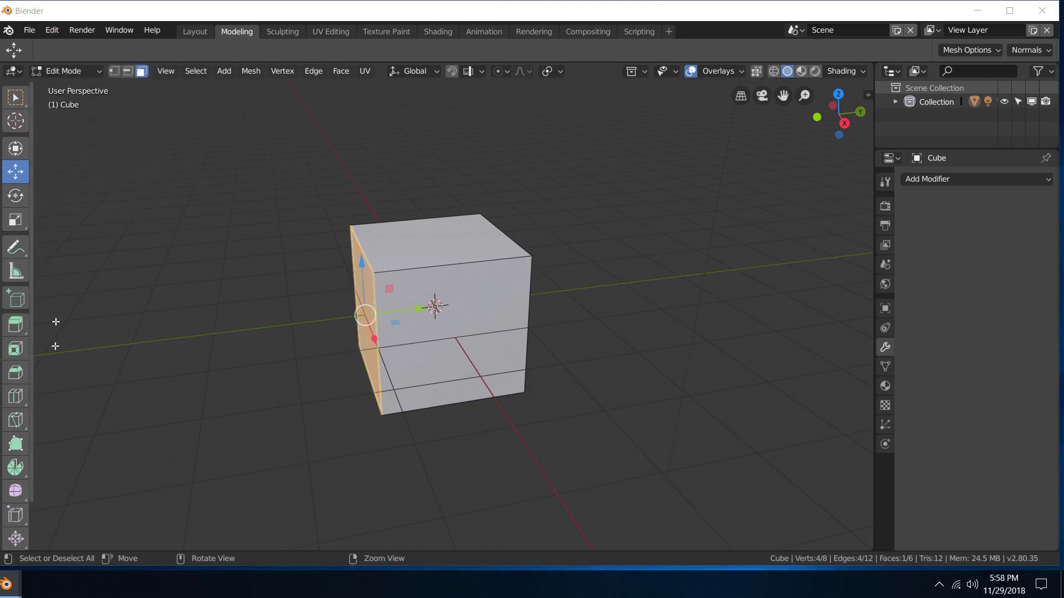
{"action": "mouse_move", "coordinate": [17, 583]}
{"action": "left_click", "coordinate": [34, 568]}
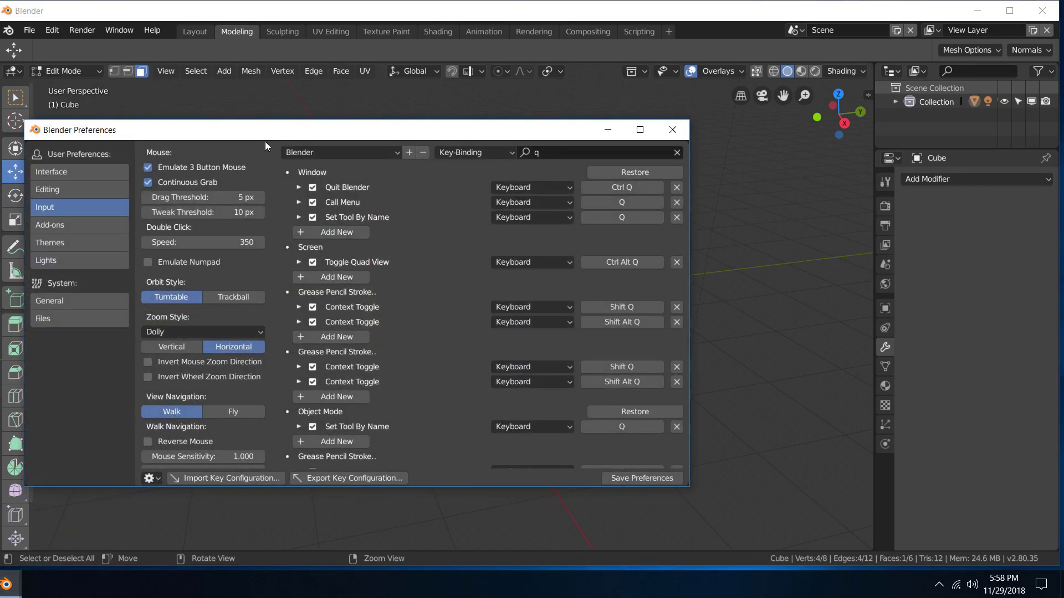
{"action": "left_click_drag", "start_coordinate": [266, 132], "coordinate": [282, 122]}
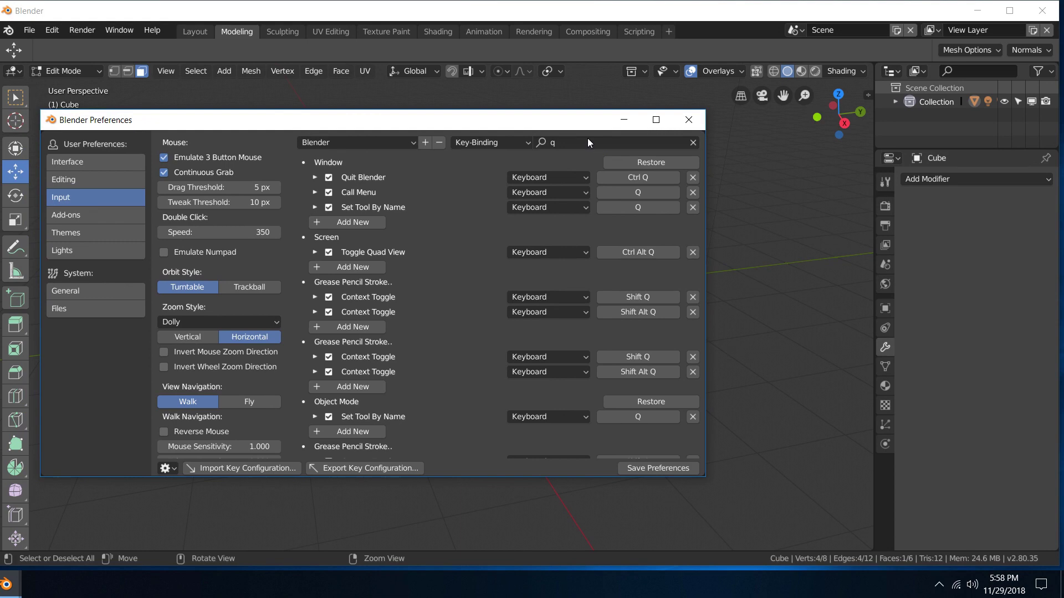
Step: Filter the key bindings by Q, toggle the Window Call Menu binding, and close the preferences
{"action": "left_click", "coordinate": [587, 138]}
{"action": "key", "text": "BackSpace"}
{"action": "left_click", "coordinate": [492, 143]}
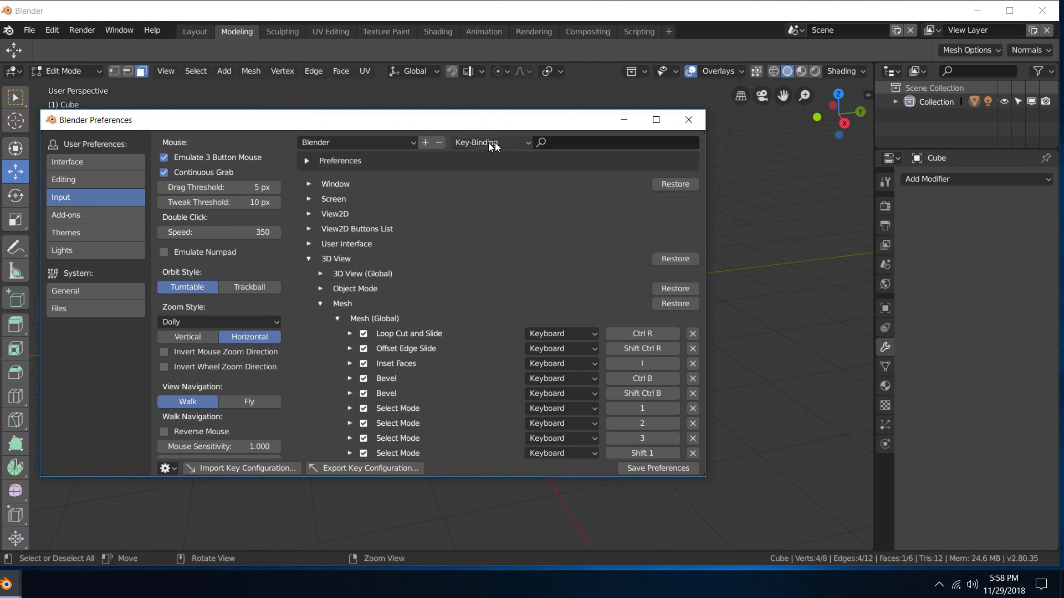
{"action": "left_click", "coordinate": [555, 142]}
{"action": "type", "text": "q"}
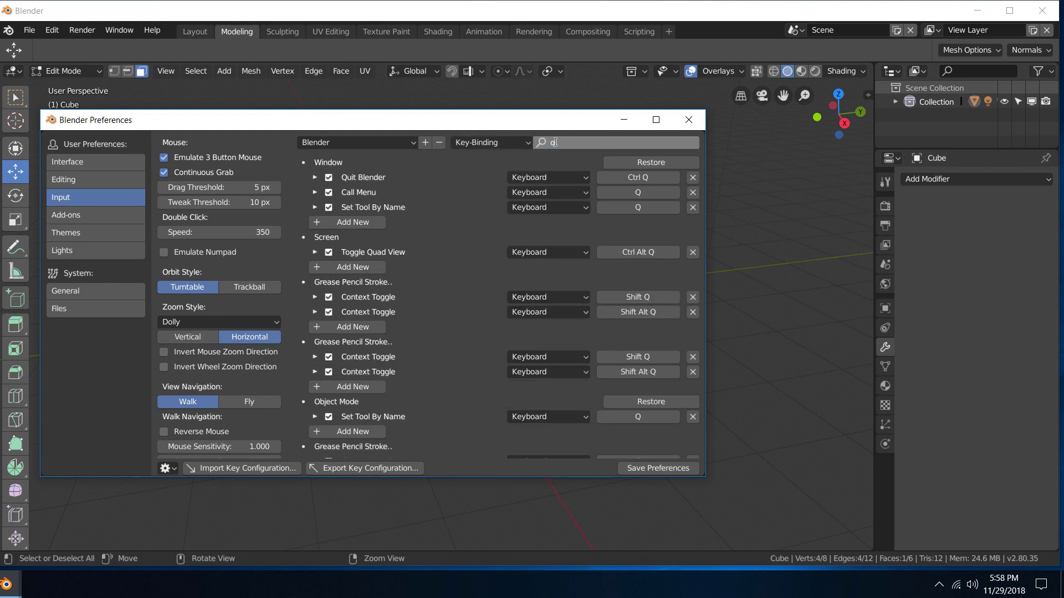
{"action": "left_click", "coordinate": [329, 192]}
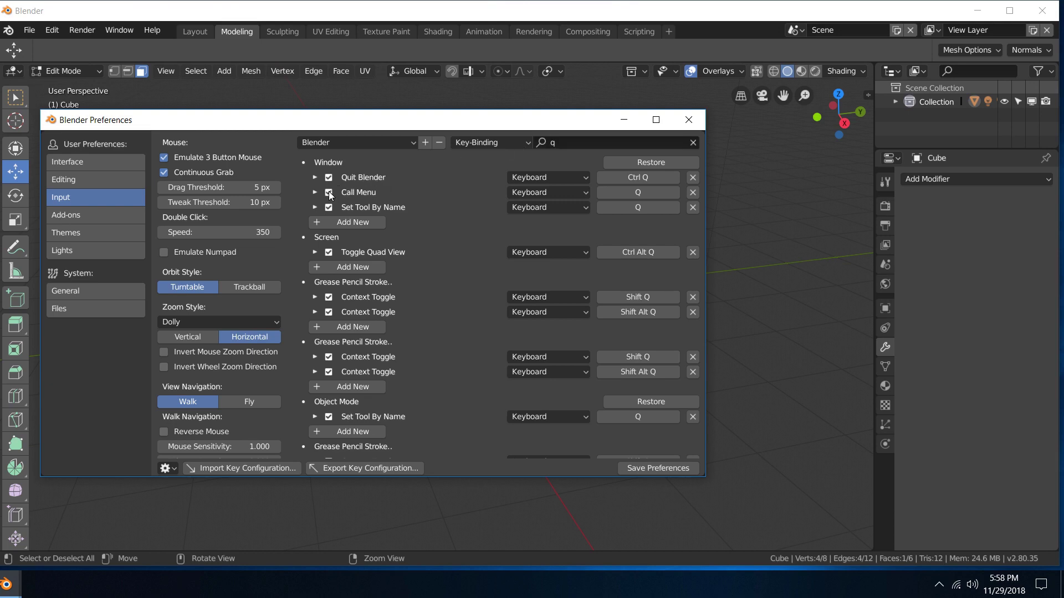
{"action": "left_click", "coordinate": [329, 192]}
{"action": "left_click", "coordinate": [689, 124]}
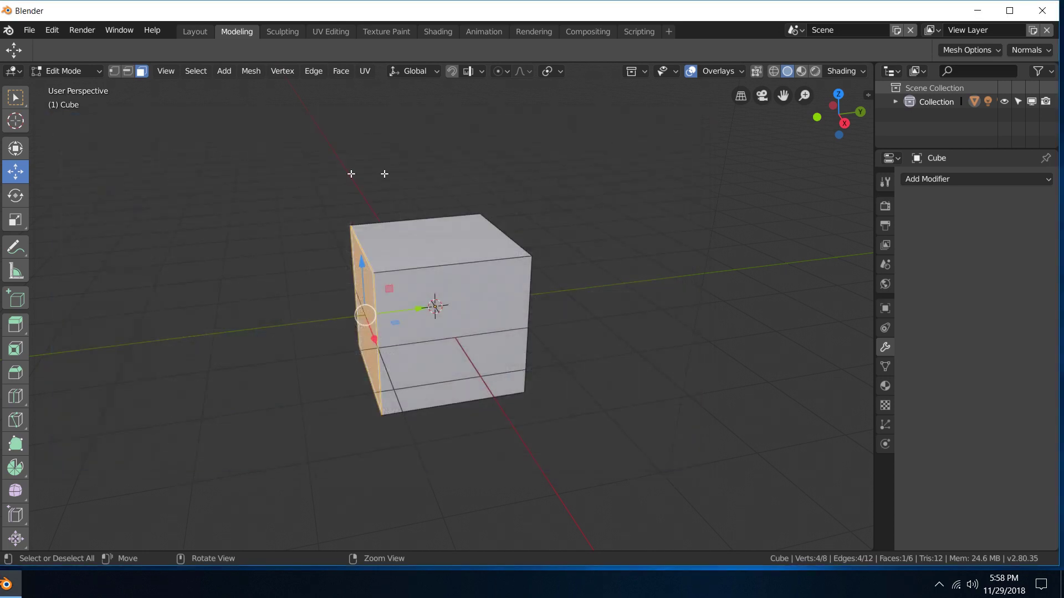
Step: Deselect the cube's side face and assign the Q shortcut to the Select Box tool in Edit Mode
{"action": "left_click", "coordinate": [258, 174]}
{"action": "key", "text": "w"}
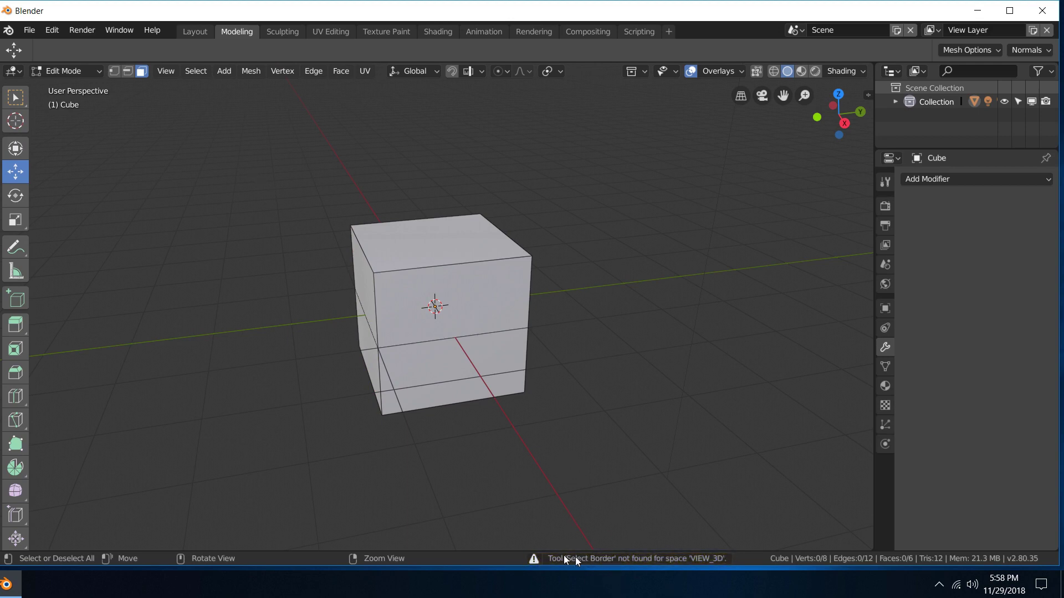
{"action": "right_click", "coordinate": [22, 99]}
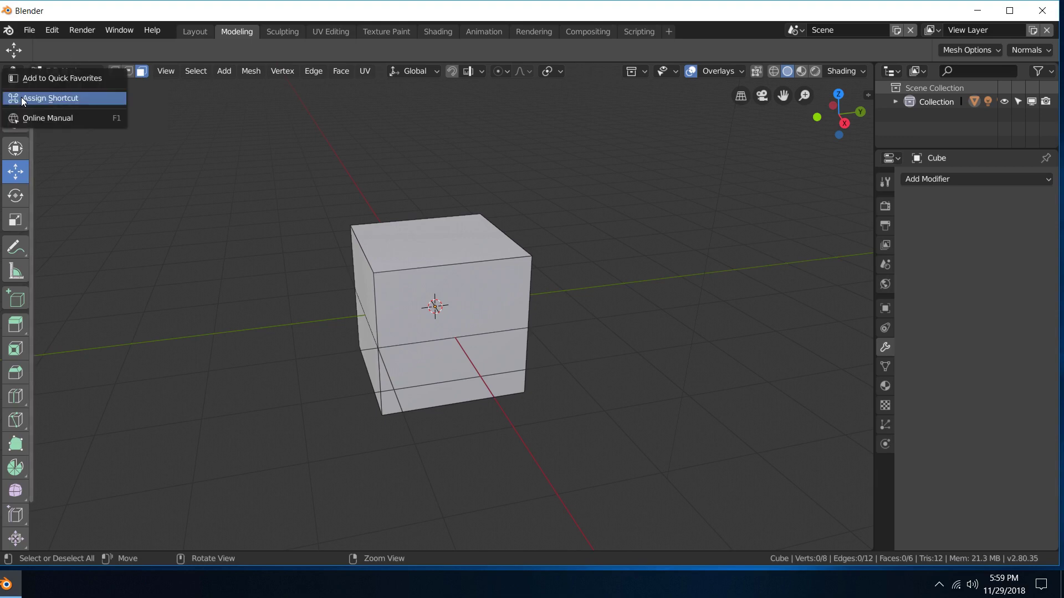
{"action": "left_click", "coordinate": [58, 98]}
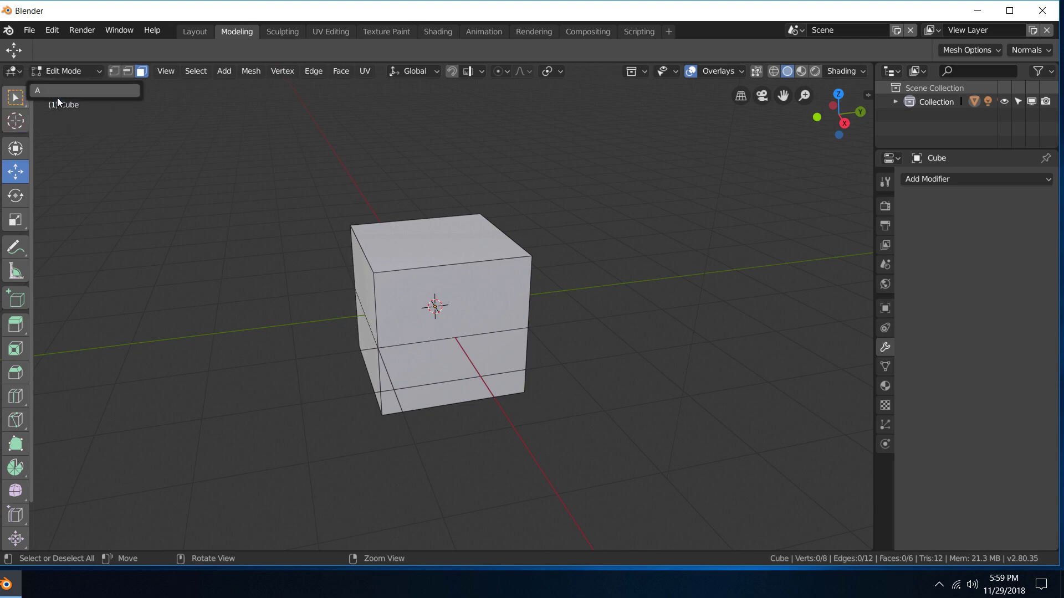
{"action": "key", "text": "q"}
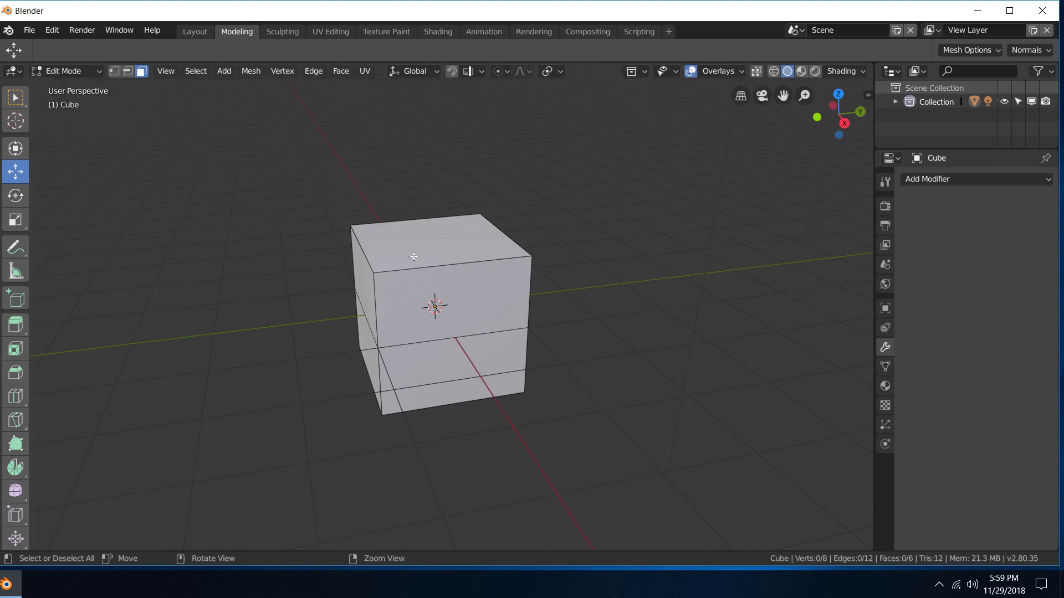
Step: Test the Q, W and E shortcuts in Edit Mode by cycling between the Select Box, Move and Rotate tools
{"action": "key", "text": "q"}
{"action": "key", "text": "w"}
{"action": "key", "text": "e"}
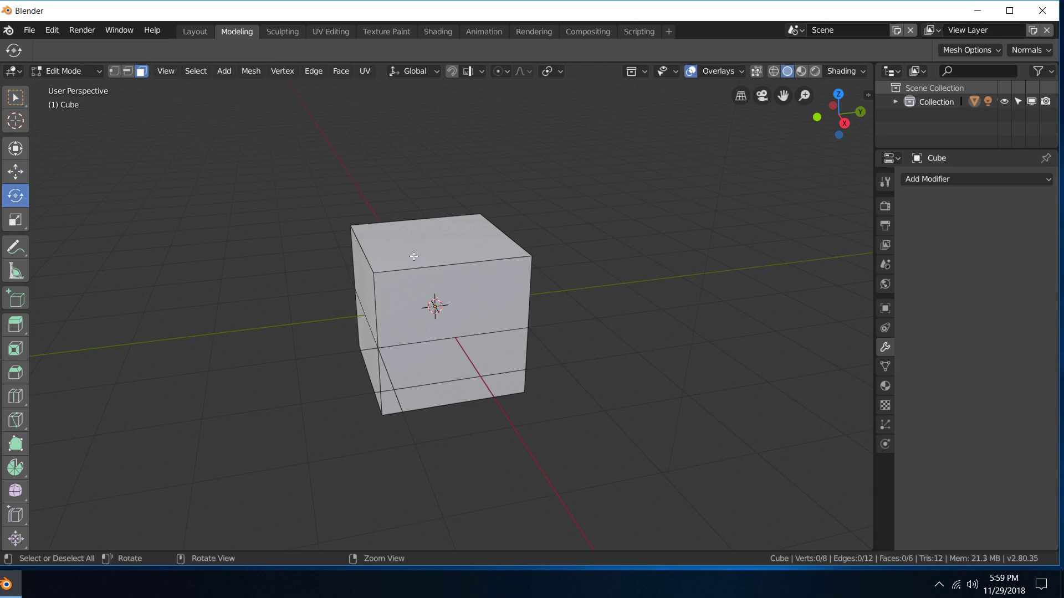
{"action": "key", "text": "w"}
{"action": "key", "text": "q"}
{"action": "key", "text": "w"}
{"action": "key", "text": "e"}
{"action": "key", "text": "w"}
{"action": "key", "text": "q"}
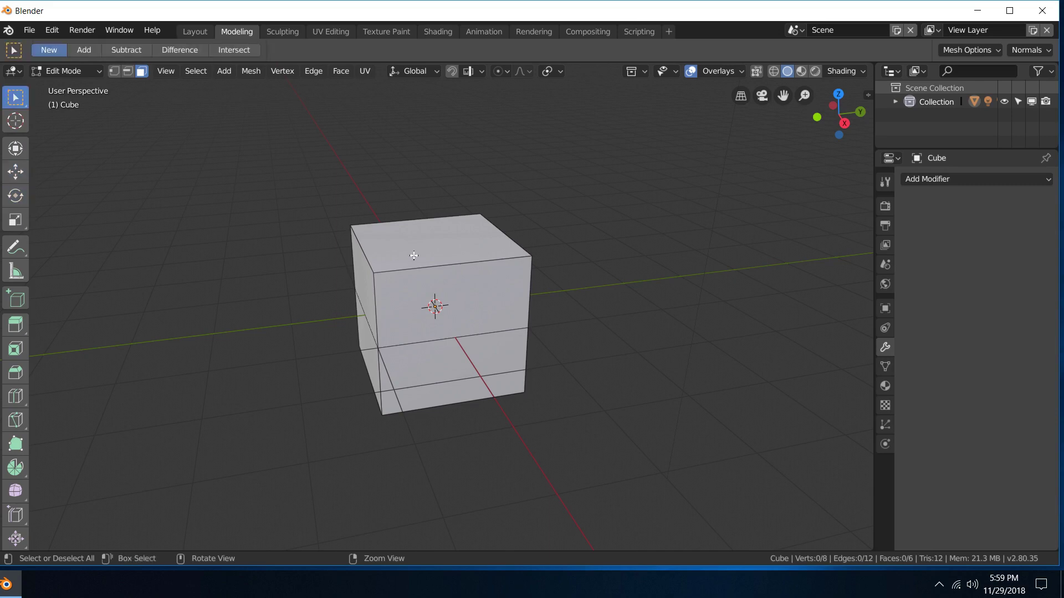
Step: Switch the cube to Object Mode and back to Edit Mode to compare the active tools
{"action": "left_click", "coordinate": [88, 71]}
{"action": "left_click", "coordinate": [76, 91]}
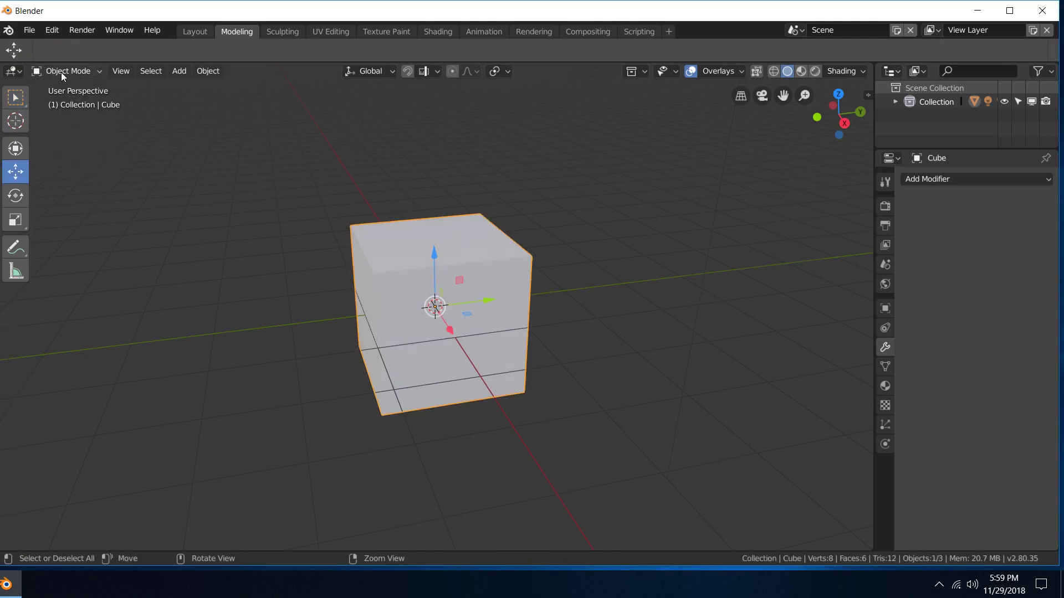
{"action": "left_click", "coordinate": [62, 71]}
{"action": "left_click", "coordinate": [67, 103]}
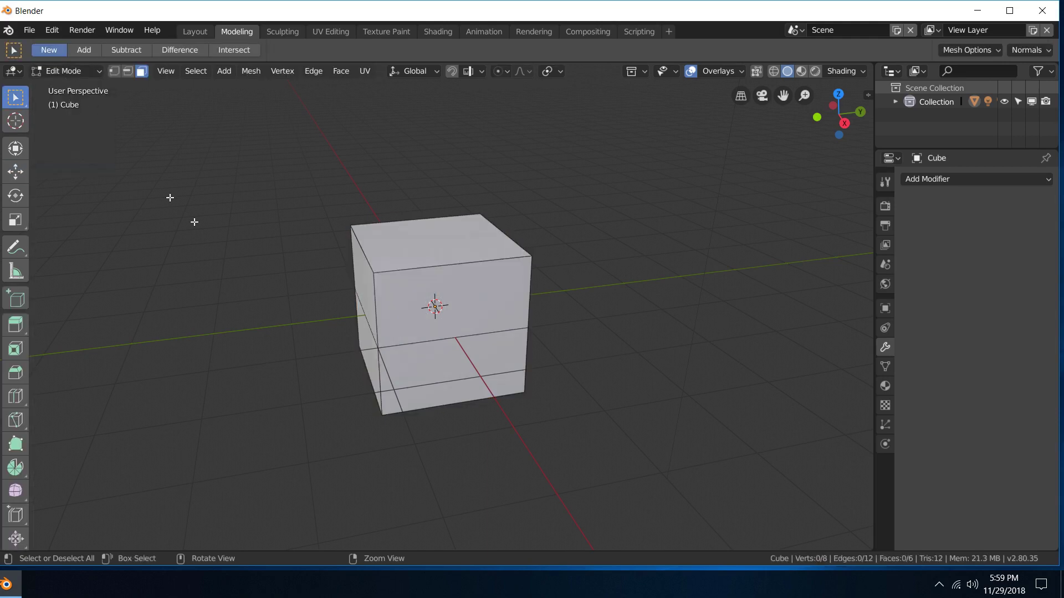
Step: Cycle through the Select Box, Move, Rotate and Scale tools in Edit Mode with the Q, W, E and R shortcuts
{"action": "key", "text": "w"}
{"action": "key", "text": "e"}
{"action": "key", "text": "w"}
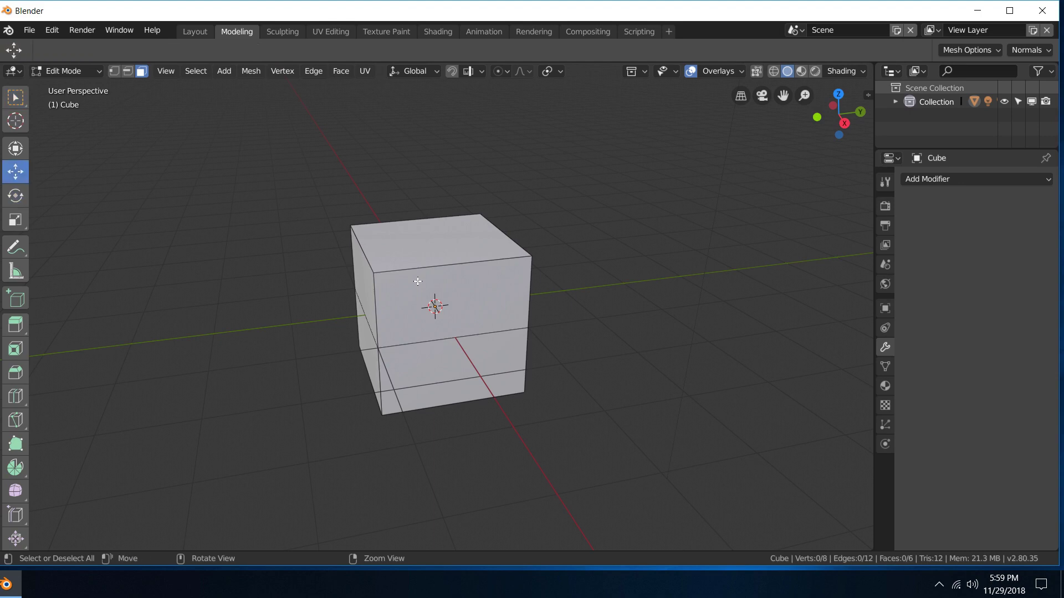
{"action": "key", "text": "q"}
{"action": "key", "text": "w"}
{"action": "key", "text": "e"}
{"action": "key", "text": "r"}
{"action": "key", "text": "e"}
{"action": "key", "text": "w"}
{"action": "left_click", "coordinate": [412, 265]}
{"action": "key", "text": "r"}
{"action": "key", "text": "e"}
{"action": "key", "text": "w"}
{"action": "key", "text": "q"}
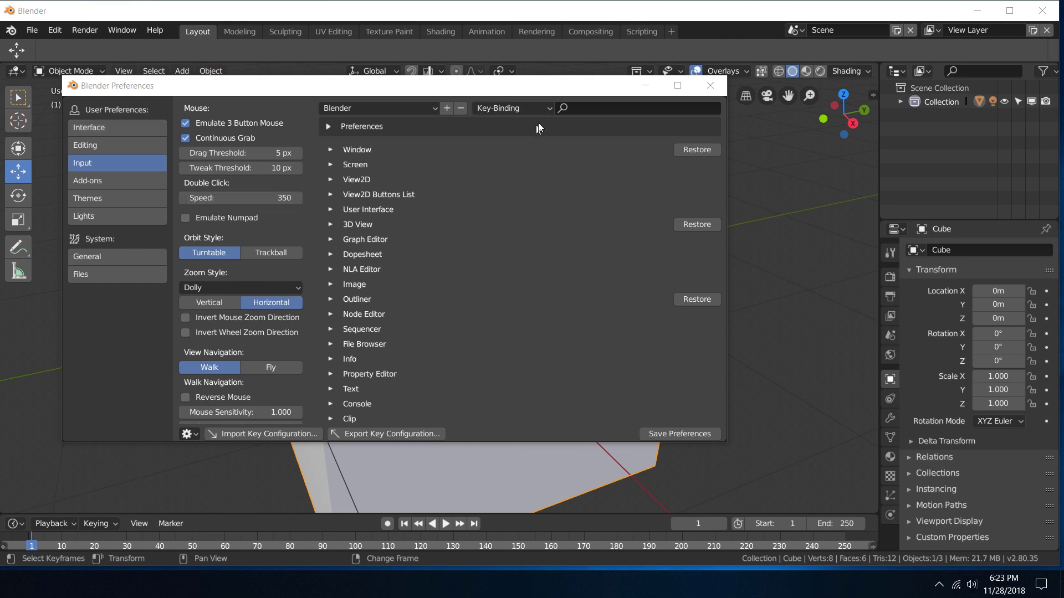
Step: Search the key bindings for F and examine the Mesh Make Edge/Face binding
{"action": "left_click_drag", "start_coordinate": [447, 92], "coordinate": [418, 104]}
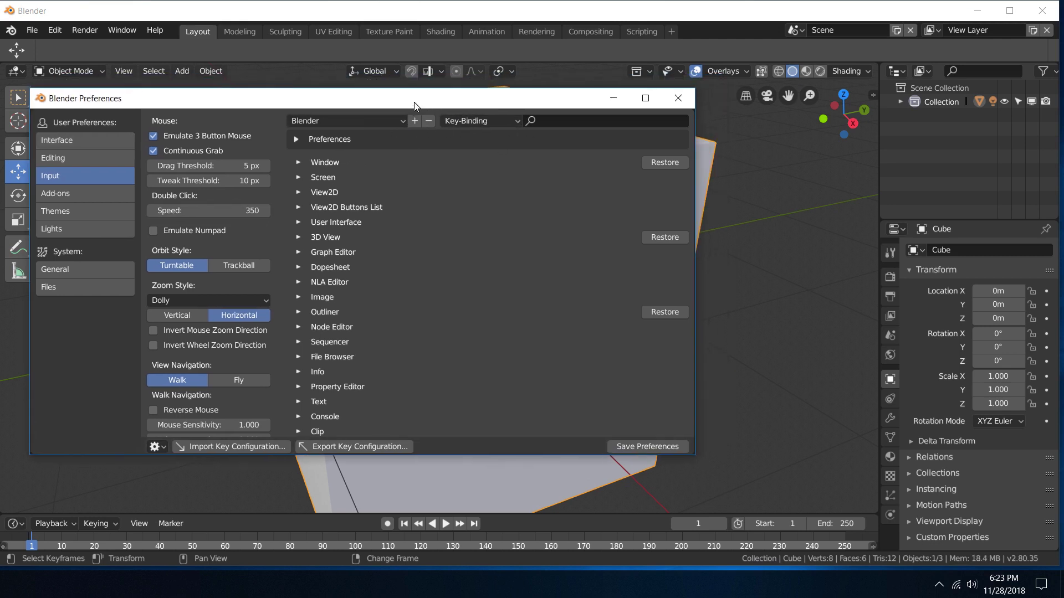
{"action": "left_click", "coordinate": [559, 126]}
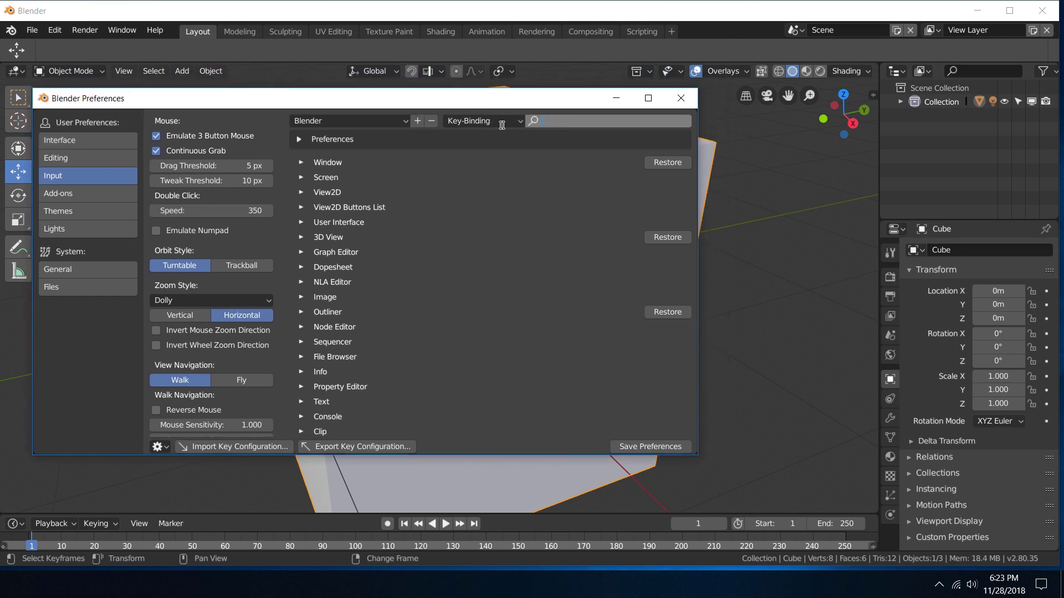
{"action": "left_click_drag", "start_coordinate": [438, 103], "coordinate": [478, 102]}
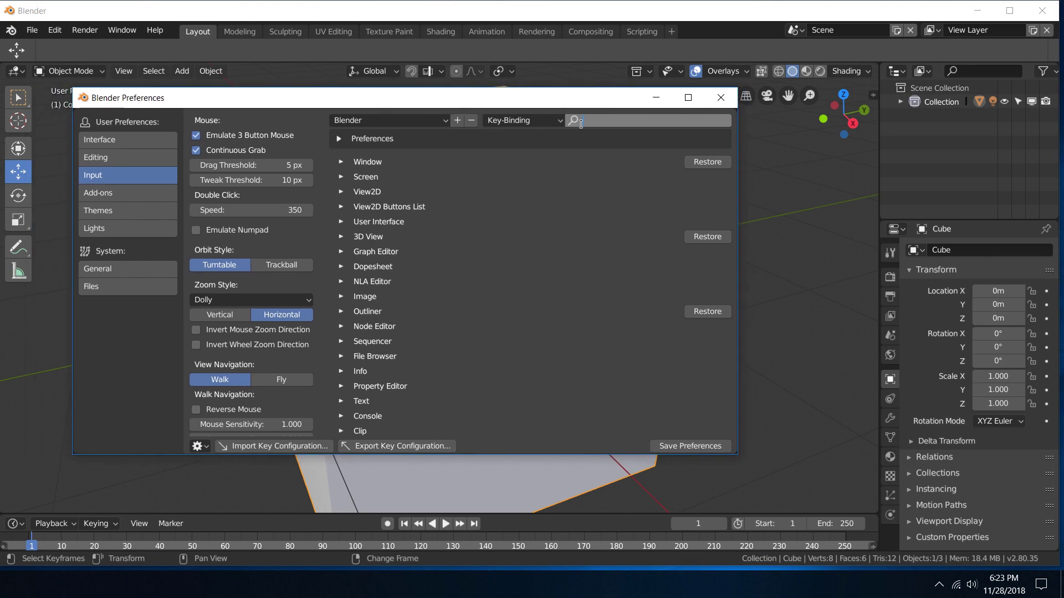
{"action": "type", "text": "f"}
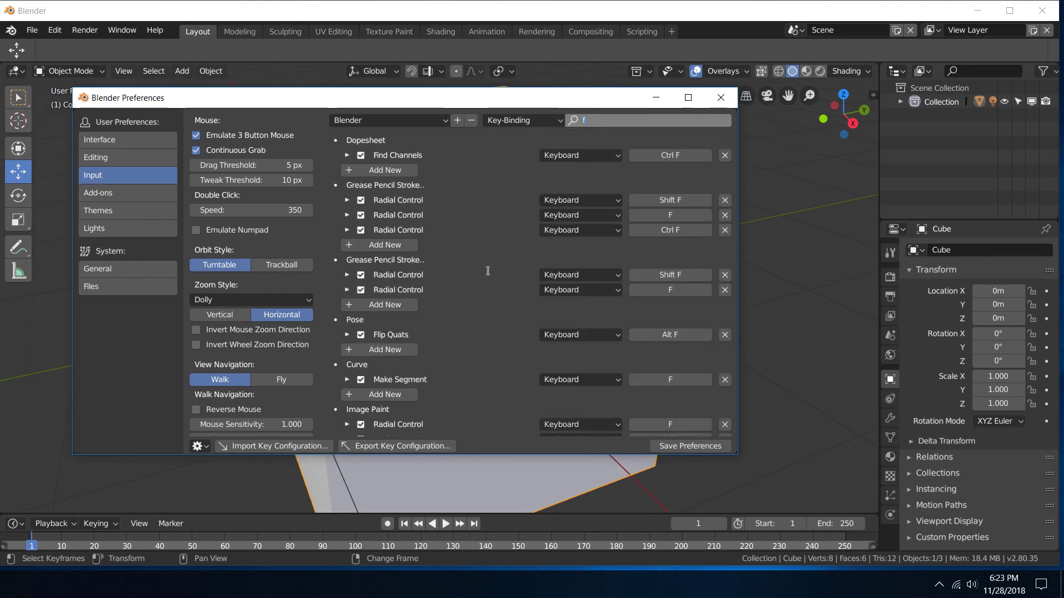
{"action": "scroll", "coordinate": [488, 272], "scroll_direction": "down", "scroll_amount": 12}
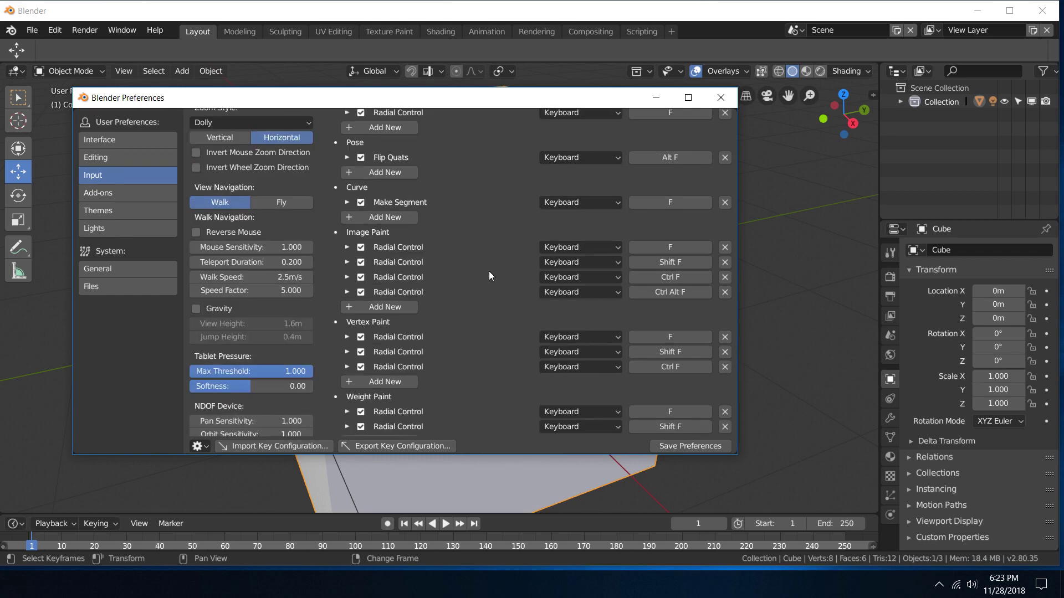
{"action": "scroll", "coordinate": [489, 271], "scroll_direction": "down", "scroll_amount": 3}
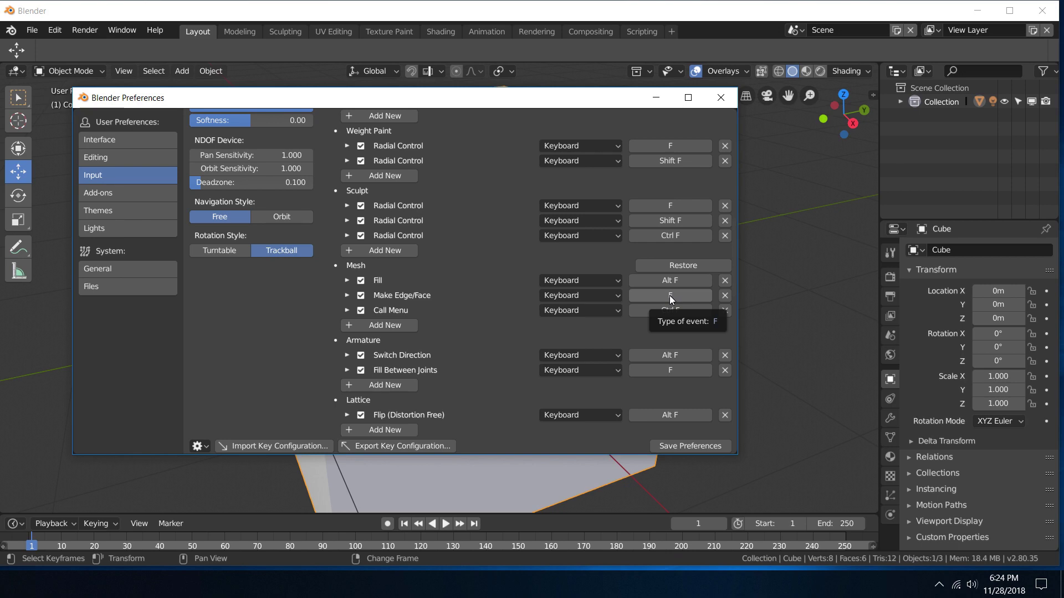
{"action": "scroll", "coordinate": [533, 251], "scroll_direction": "up", "scroll_amount": 15}
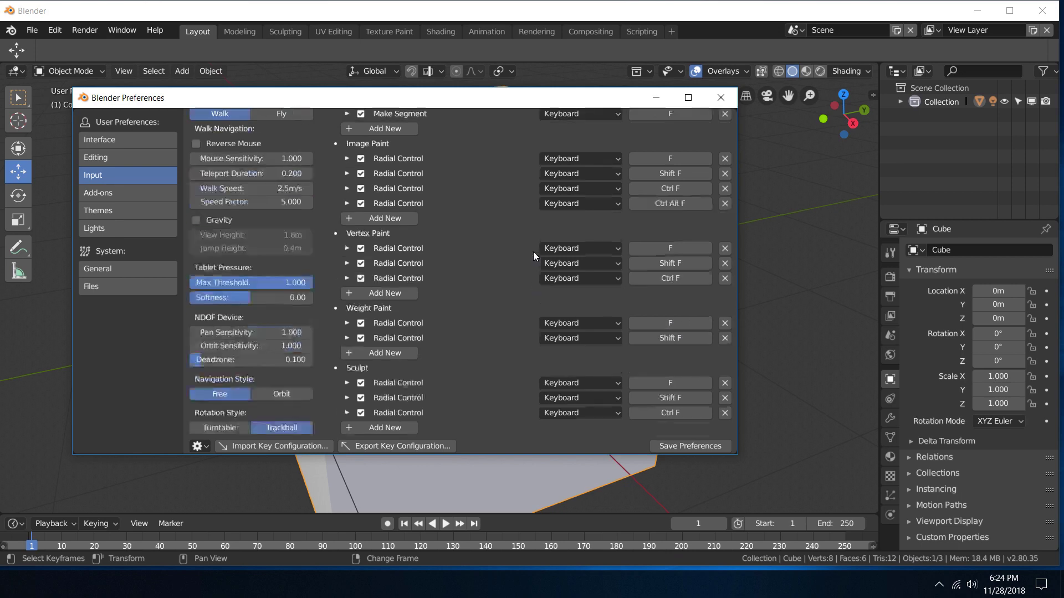
Step: Search the key bindings for G and toggle the 3D View Move binding on and off again
{"action": "left_click", "coordinate": [597, 119]}
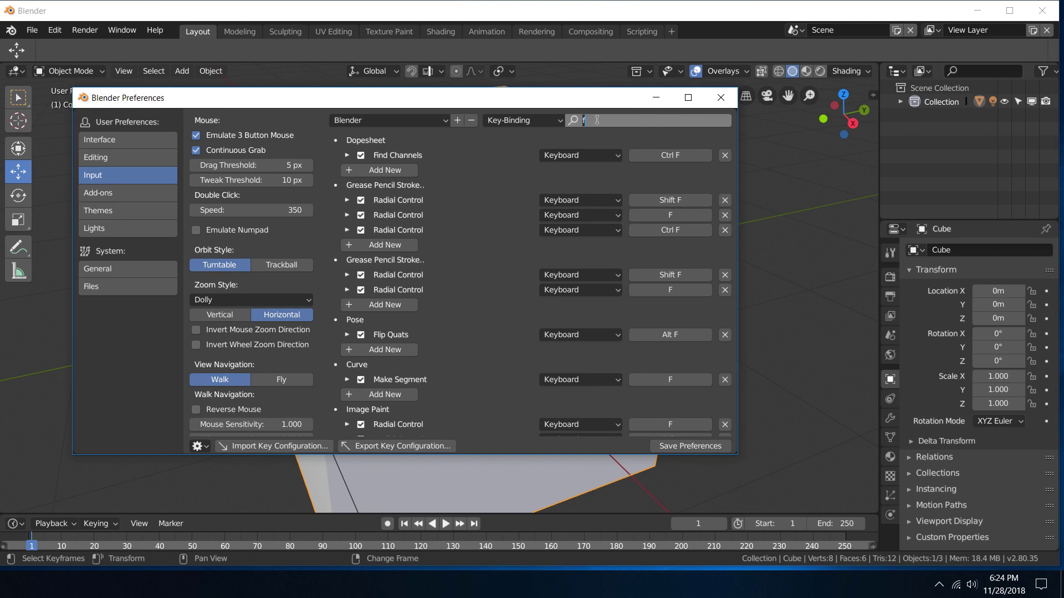
{"action": "type", "text": "g"}
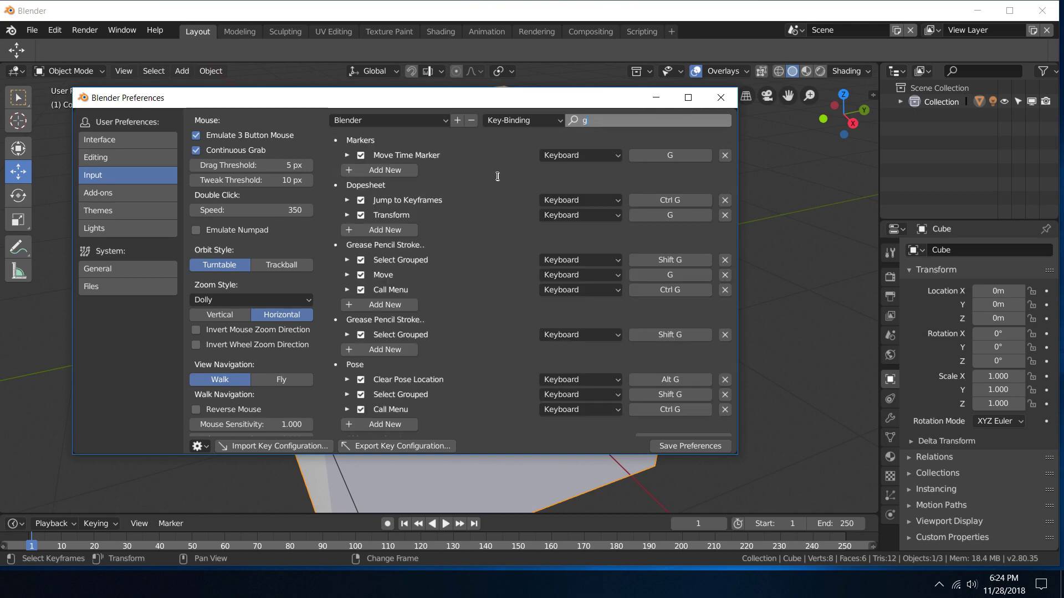
{"action": "scroll", "coordinate": [499, 175], "scroll_direction": "down", "scroll_amount": 8}
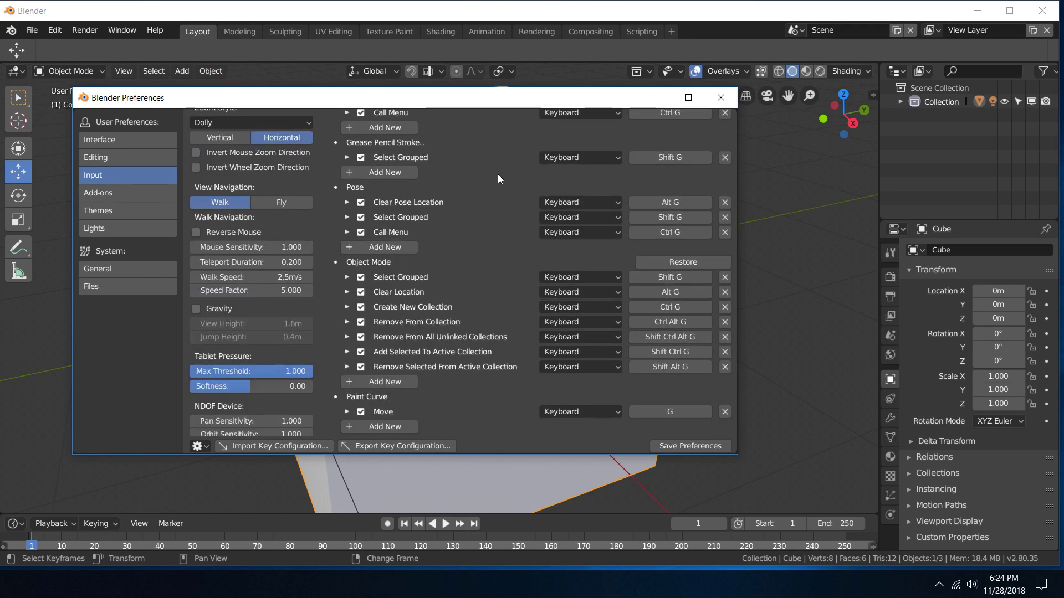
{"action": "scroll", "coordinate": [491, 192], "scroll_direction": "down", "scroll_amount": 8}
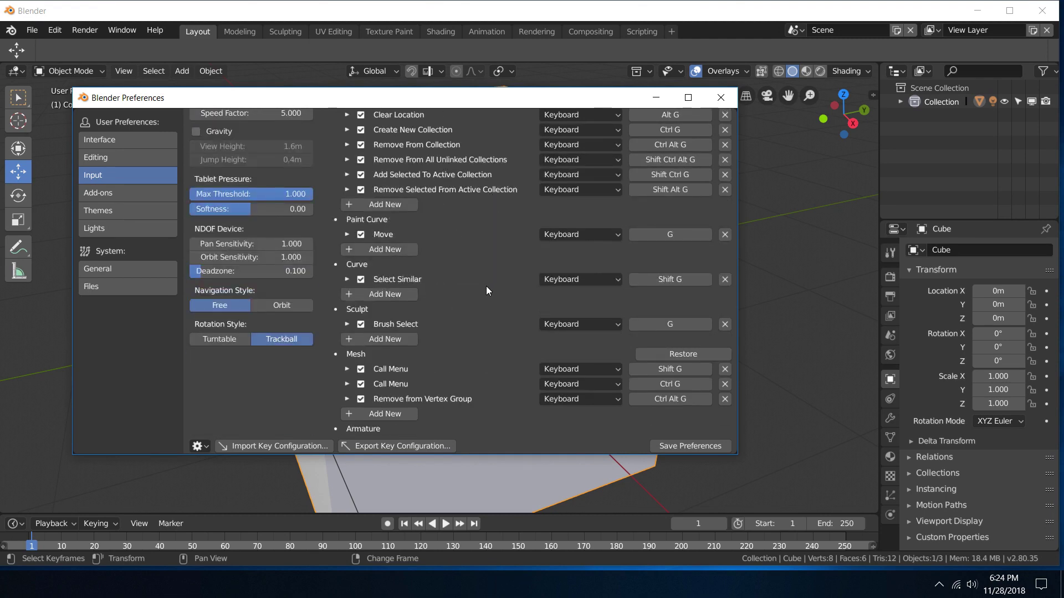
{"action": "scroll", "coordinate": [487, 286], "scroll_direction": "down", "scroll_amount": 8}
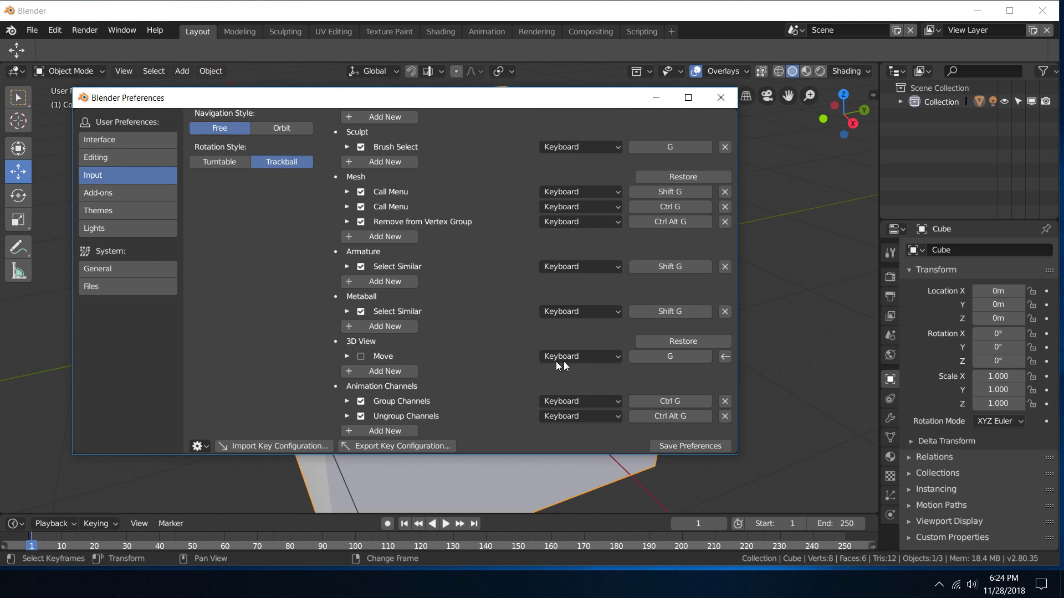
{"action": "left_click", "coordinate": [362, 356]}
{"action": "left_click", "coordinate": [362, 356]}
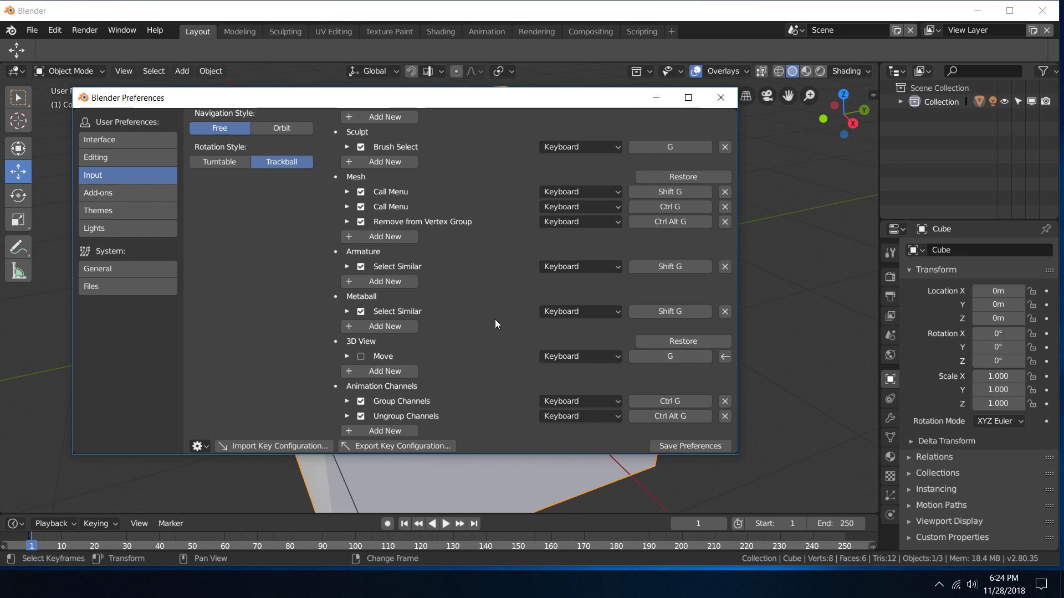
{"action": "scroll", "coordinate": [495, 319], "scroll_direction": "up", "scroll_amount": 10}
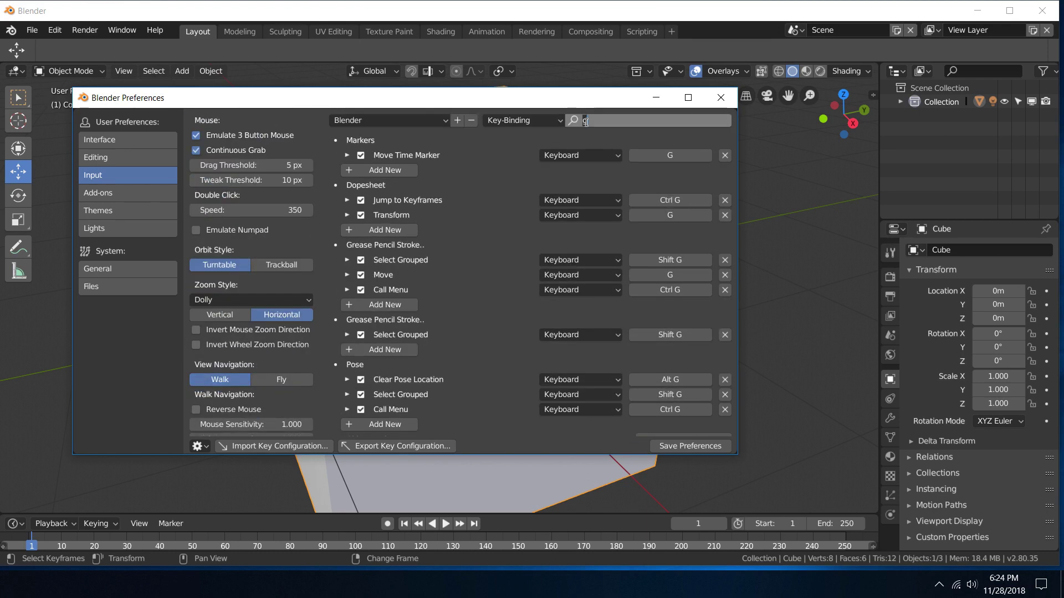
Step: Search the key bindings for F again and find the Make Edge/Face entry under Mesh
{"action": "key", "text": "BackSpace"}
{"action": "type", "text": "f"}
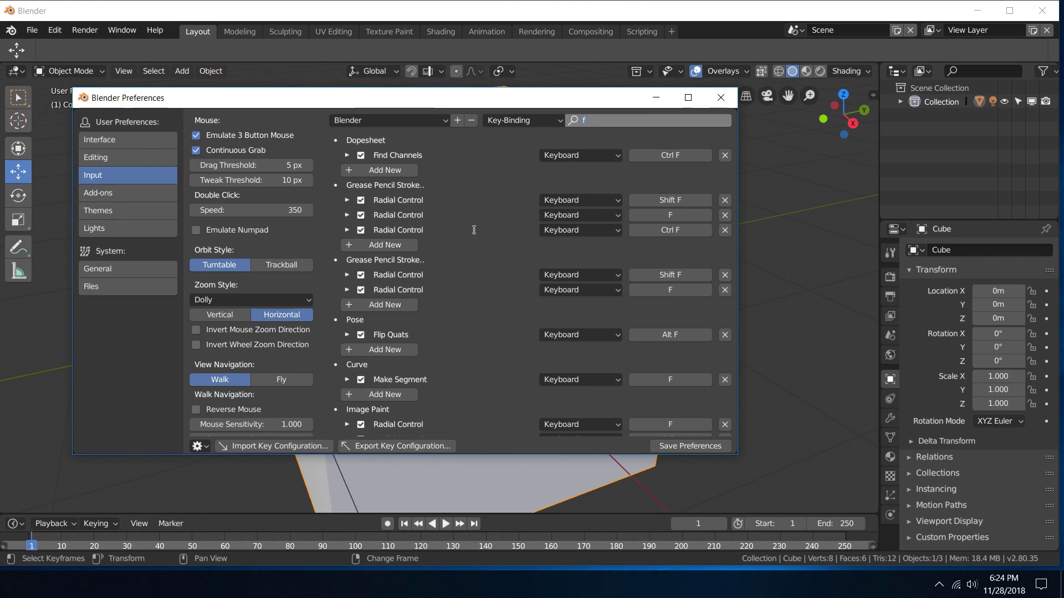
{"action": "key", "text": "Return"}
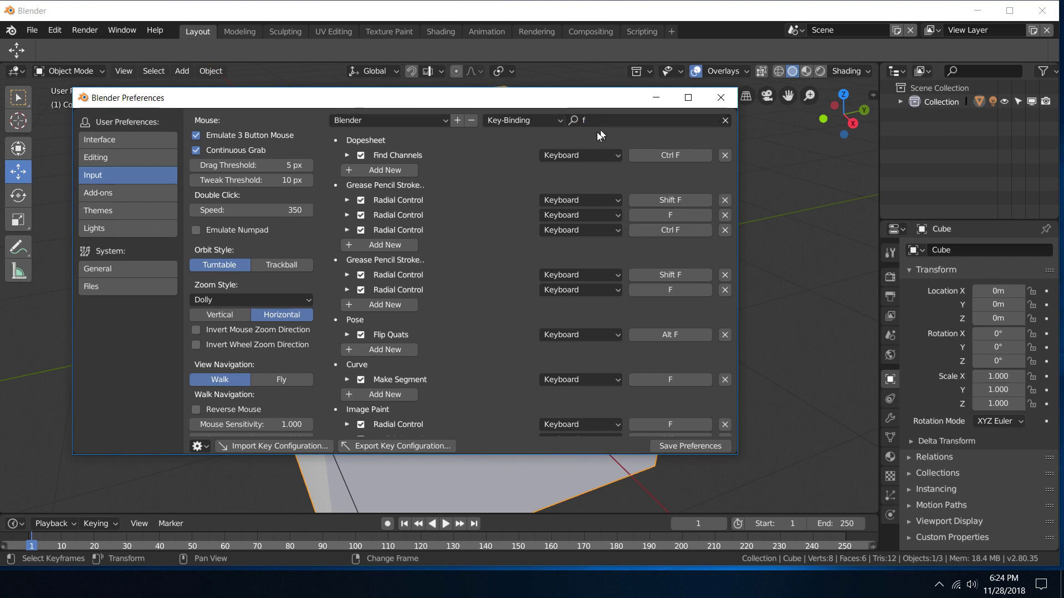
{"action": "scroll", "coordinate": [500, 201], "scroll_direction": "down", "scroll_amount": 15}
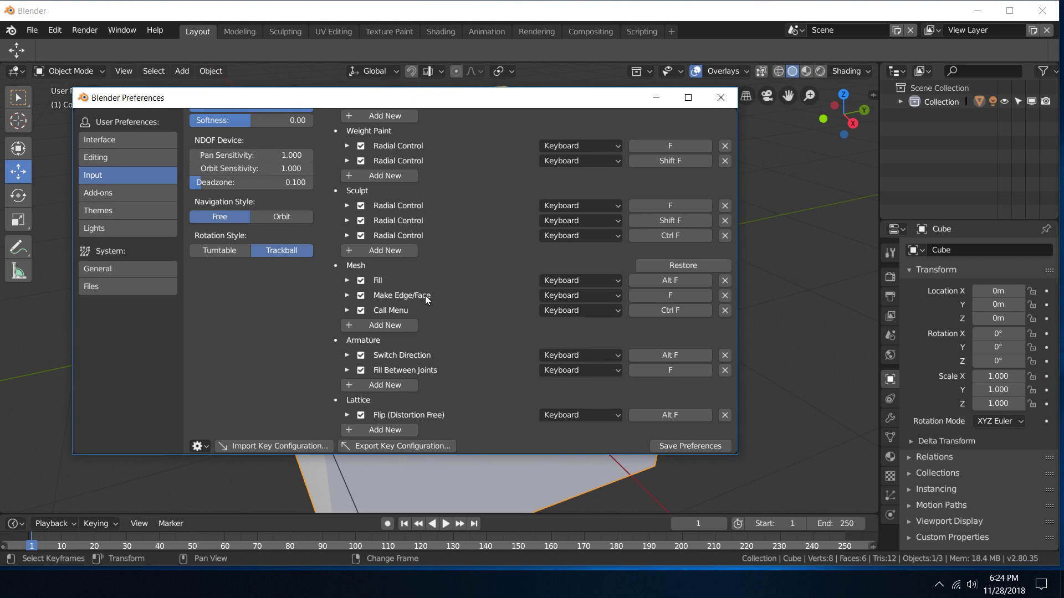
Step: Assign G to the Mesh Make Edge/Face binding and check the entry by searching the key bindings for G
{"action": "left_click", "coordinate": [668, 295]}
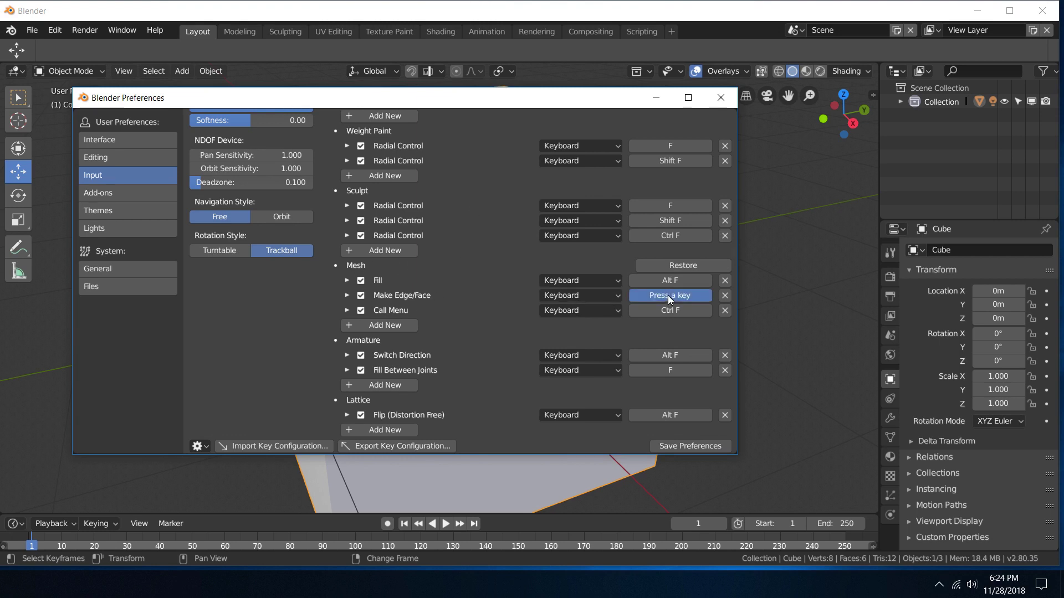
{"action": "key", "text": "c"}
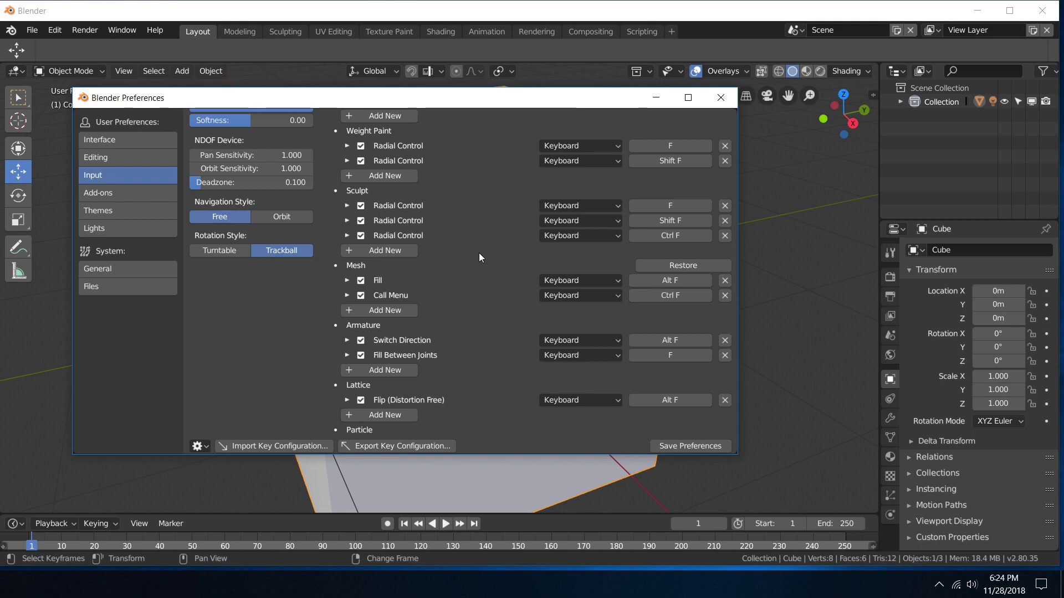
{"action": "scroll", "coordinate": [479, 253], "scroll_direction": "up", "scroll_amount": 10}
{"action": "left_click", "coordinate": [598, 121]}
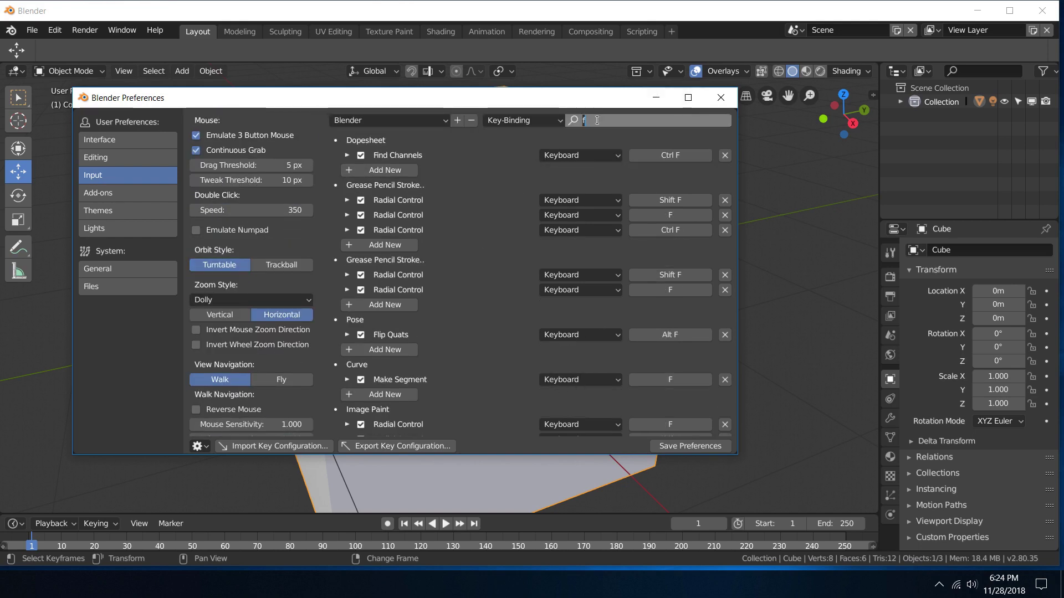
{"action": "type", "text": "g"}
{"action": "key", "text": "Return"}
{"action": "scroll", "coordinate": [488, 226], "scroll_direction": "down", "scroll_amount": 15}
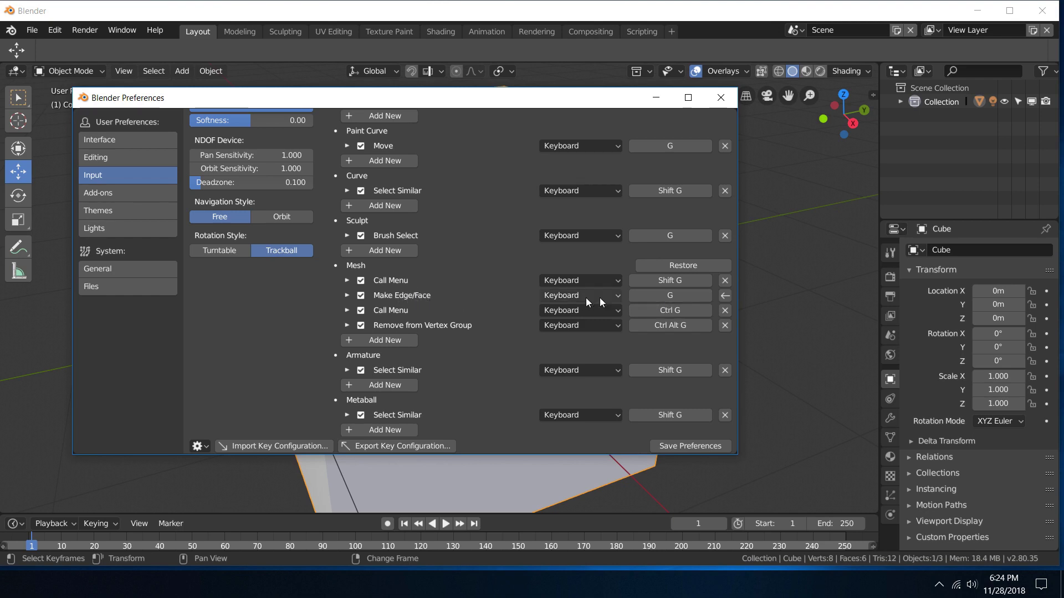
Step: Clear the key binding search and add a new entry to the 3D View (Global) keymap, with its details expanded
{"action": "scroll", "coordinate": [503, 282], "scroll_direction": "up", "scroll_amount": 12}
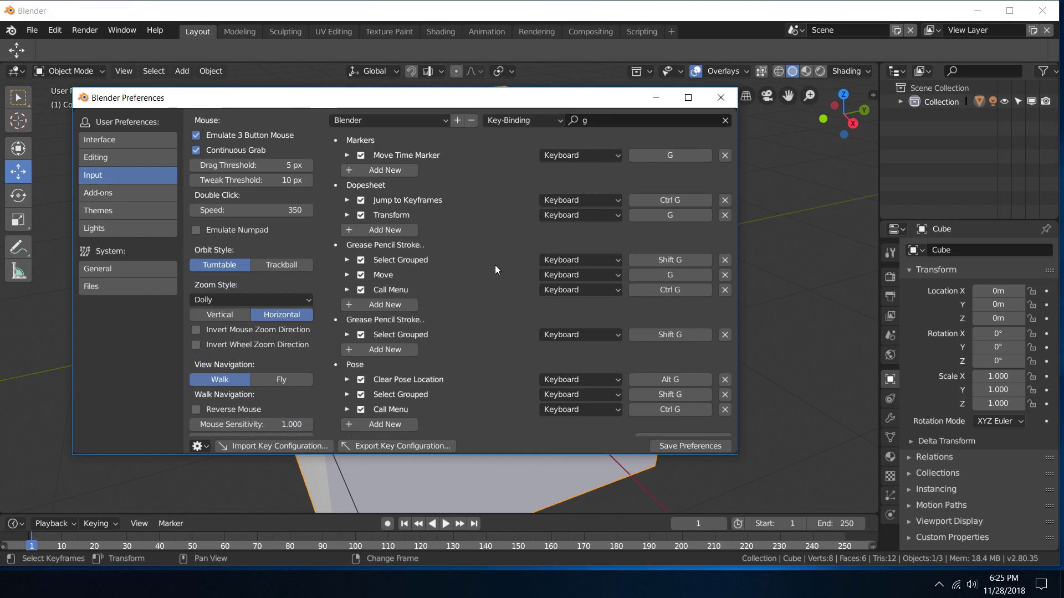
{"action": "left_click", "coordinate": [611, 121]}
{"action": "key", "text": "BackSpace"}
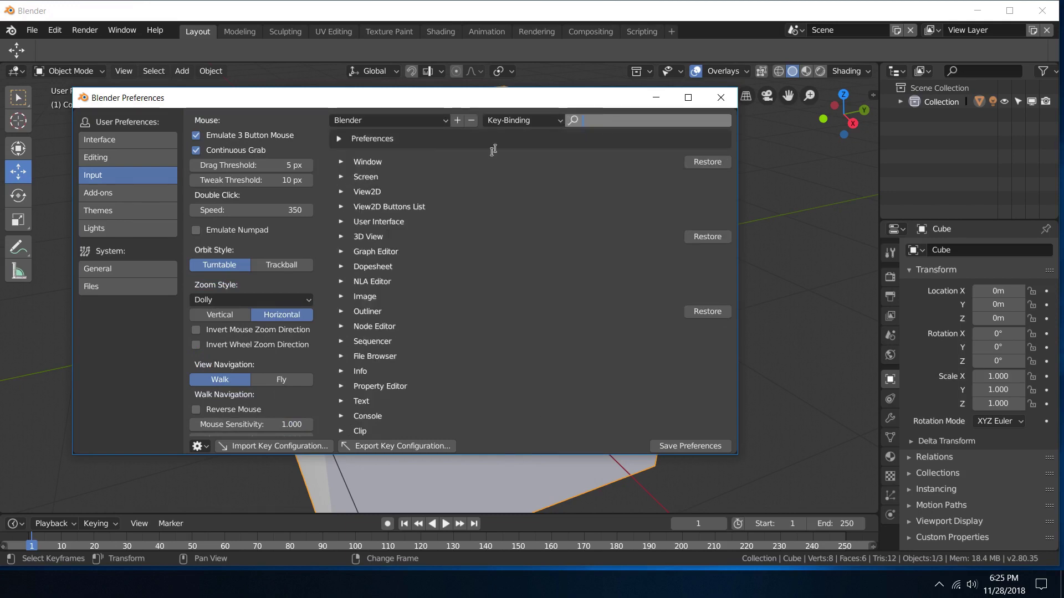
{"action": "left_click", "coordinate": [341, 238]}
{"action": "left_click", "coordinate": [341, 238]}
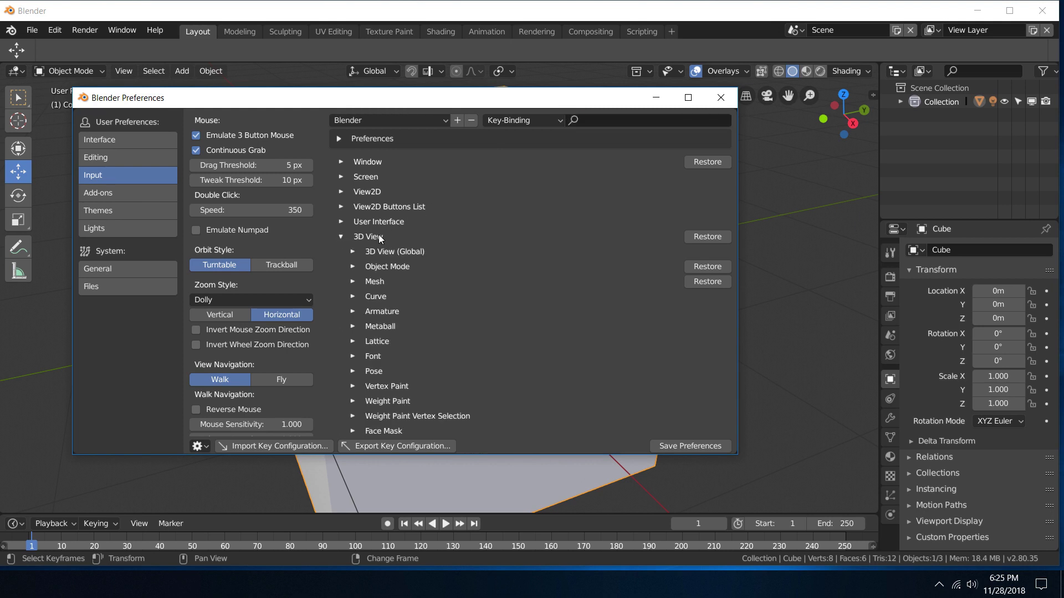
{"action": "left_click", "coordinate": [353, 251]}
{"action": "scroll", "coordinate": [446, 251], "scroll_direction": "down", "scroll_amount": 20}
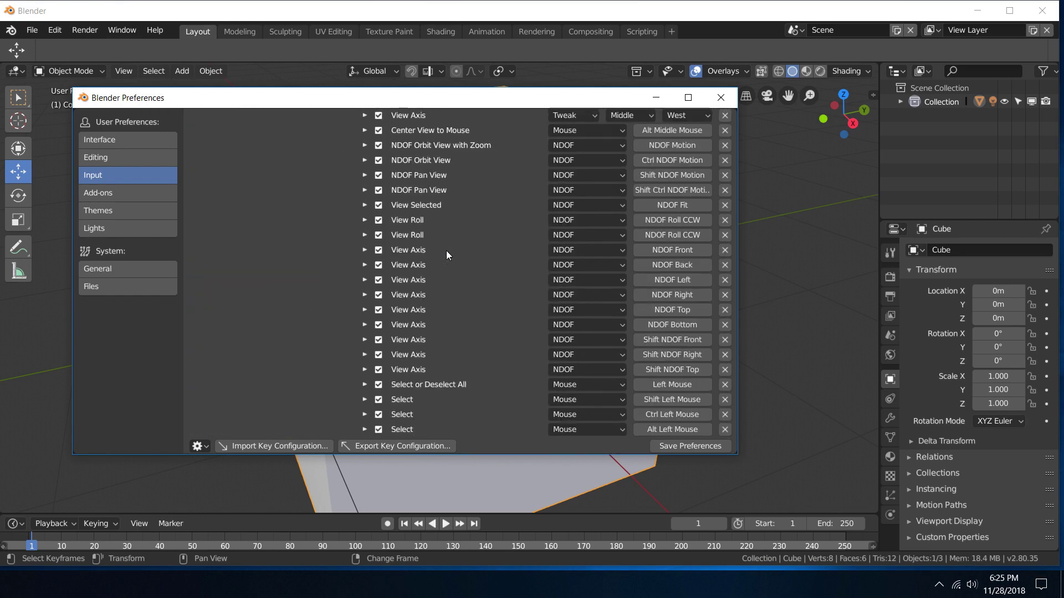
{"action": "scroll", "coordinate": [447, 250], "scroll_direction": "down", "scroll_amount": 10}
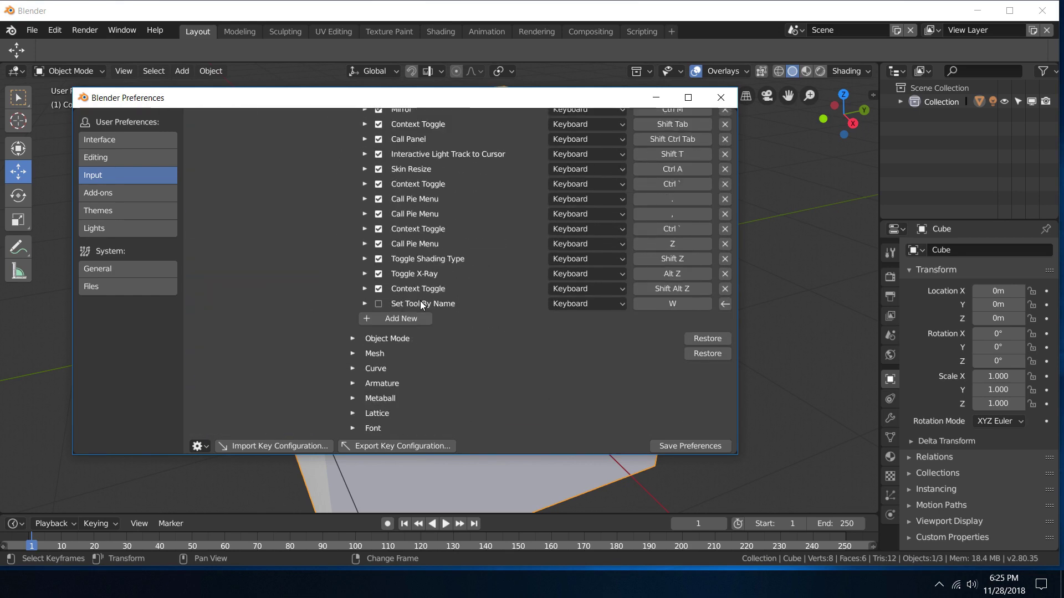
{"action": "left_click", "coordinate": [401, 319]}
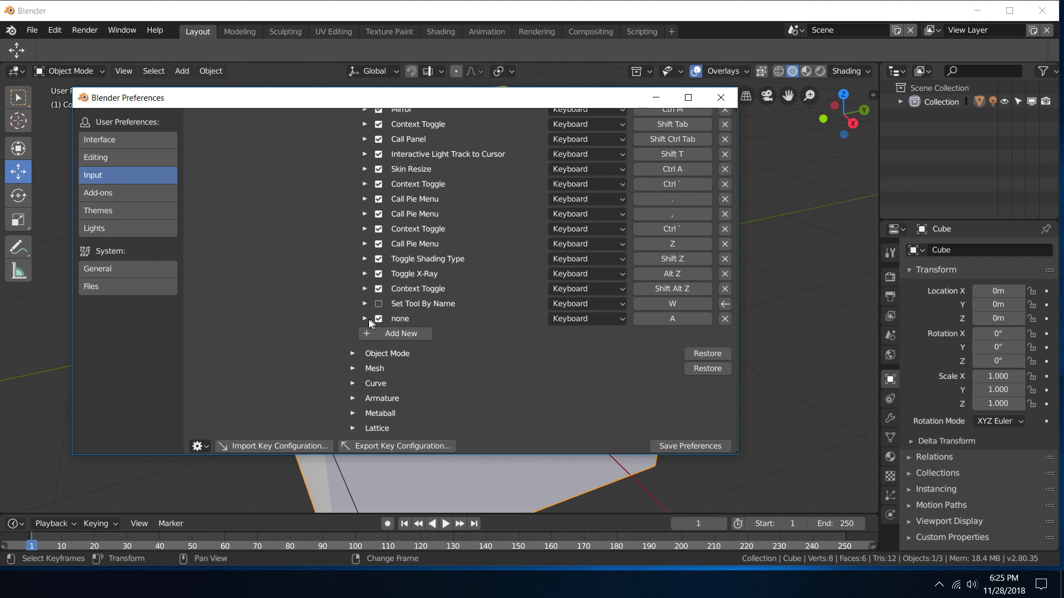
{"action": "left_click", "coordinate": [364, 319]}
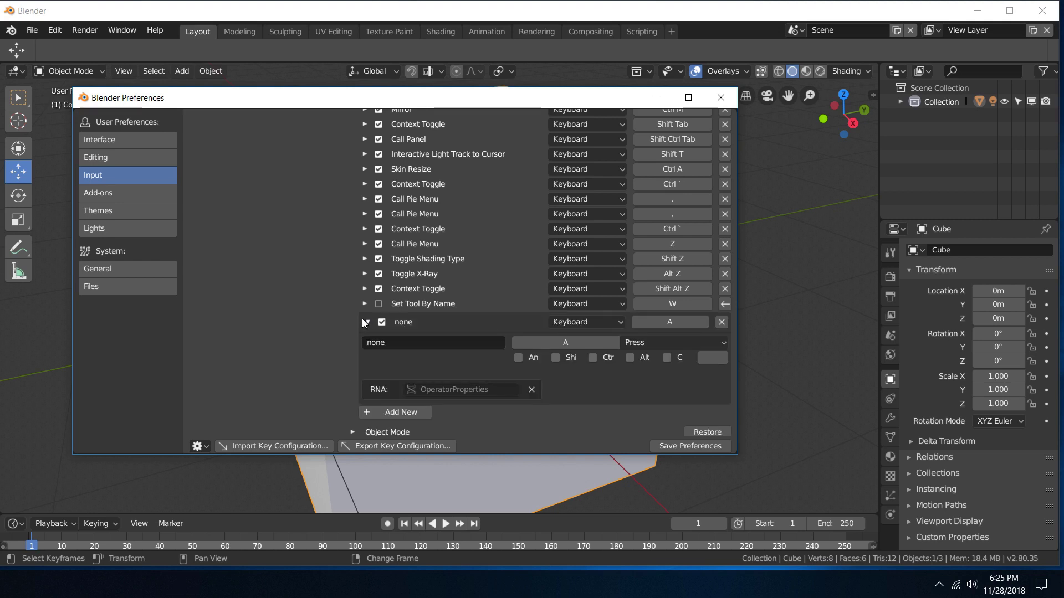
Step: Set the new entry's operator to view3d.view_selected and assign it to F
{"action": "left_click", "coordinate": [390, 340]}
{"action": "type", "text": "view3d.view_selected"}
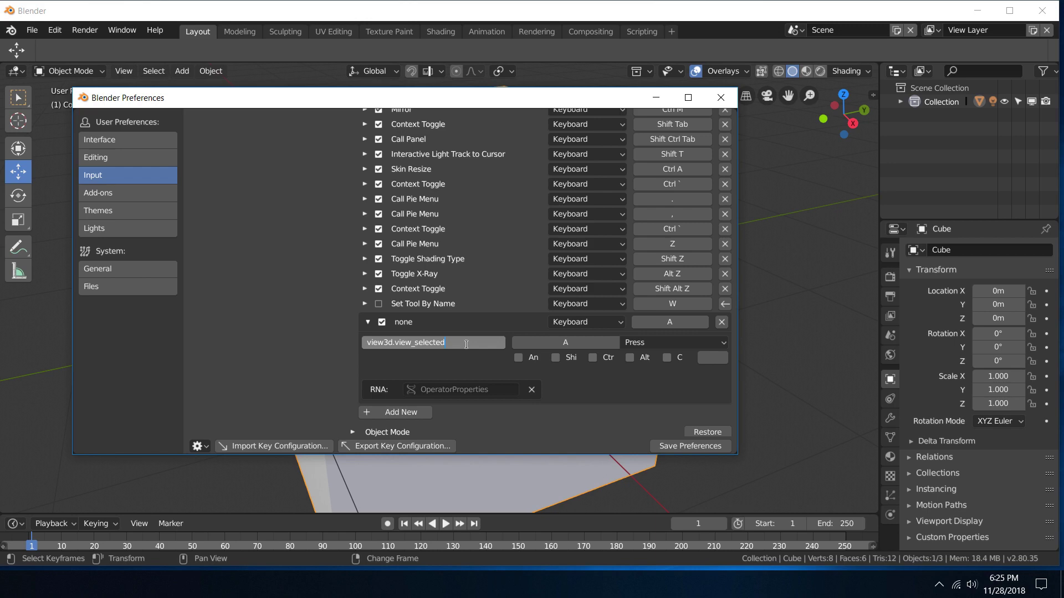
{"action": "key", "text": "Return"}
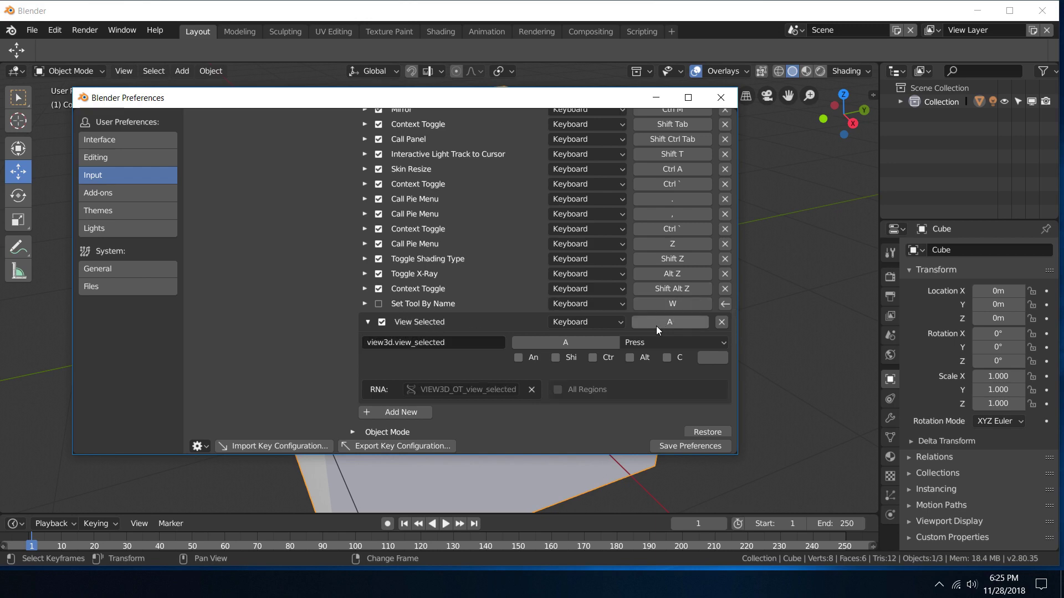
{"action": "left_click", "coordinate": [672, 324]}
{"action": "key", "text": "f"}
{"action": "left_click", "coordinate": [367, 323]}
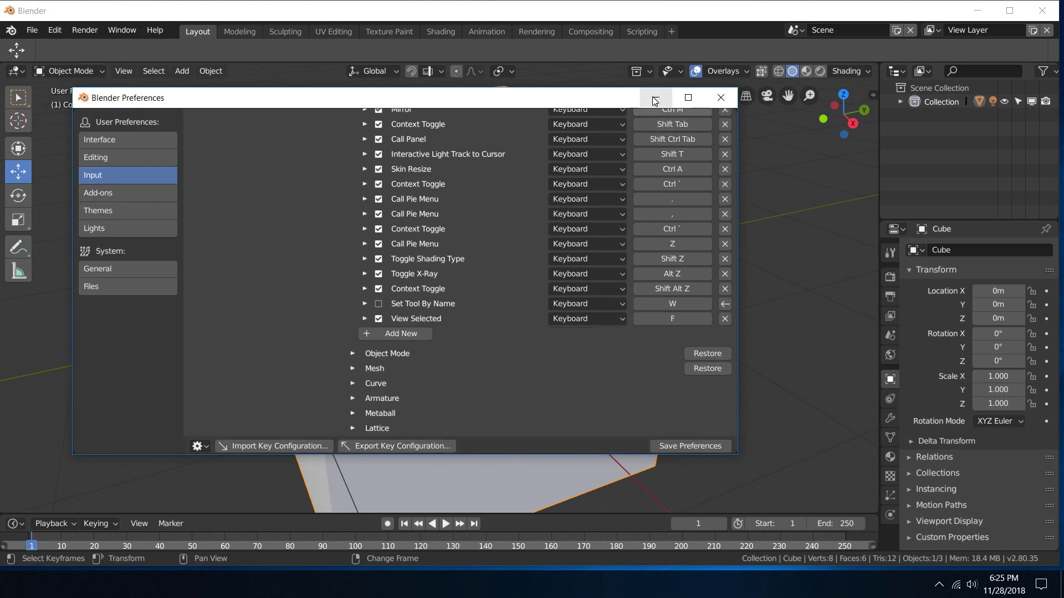
Step: Close the preferences and test the F shortcut by repeatedly zooming out and framing the selected cube in Object Mode
{"action": "left_click", "coordinate": [720, 97]}
{"action": "key", "text": "f"}
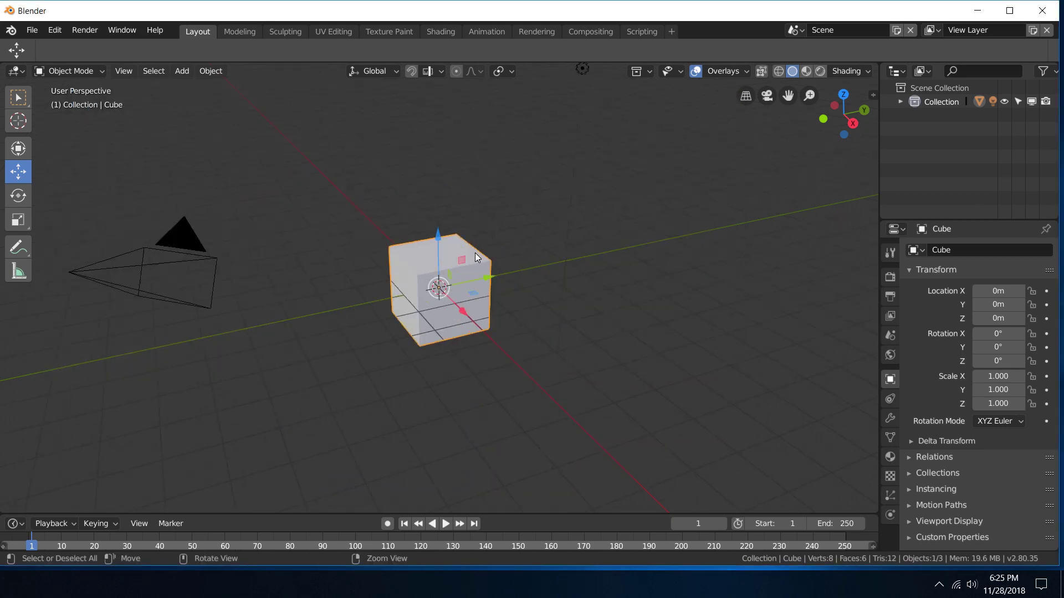
{"action": "scroll", "coordinate": [473, 253], "scroll_direction": "down", "scroll_amount": 4}
{"action": "key", "text": "f"}
{"action": "scroll", "coordinate": [491, 281], "scroll_direction": "down", "scroll_amount": 12}
{"action": "key", "text": "f"}
{"action": "scroll", "coordinate": [483, 303], "scroll_direction": "down", "scroll_amount": 8}
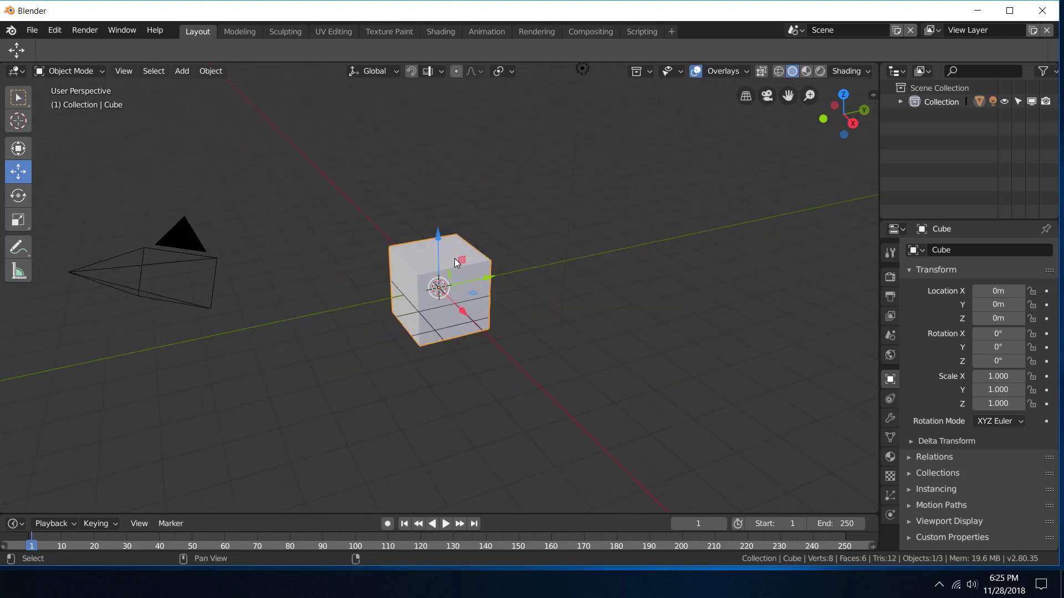
{"action": "middle_click_drag", "start_coordinate": [454, 258], "coordinate": [381, 244]}
{"action": "scroll", "coordinate": [451, 265], "scroll_direction": "up", "scroll_amount": 6}
{"action": "scroll", "coordinate": [456, 258], "scroll_direction": "down", "scroll_amount": 3}
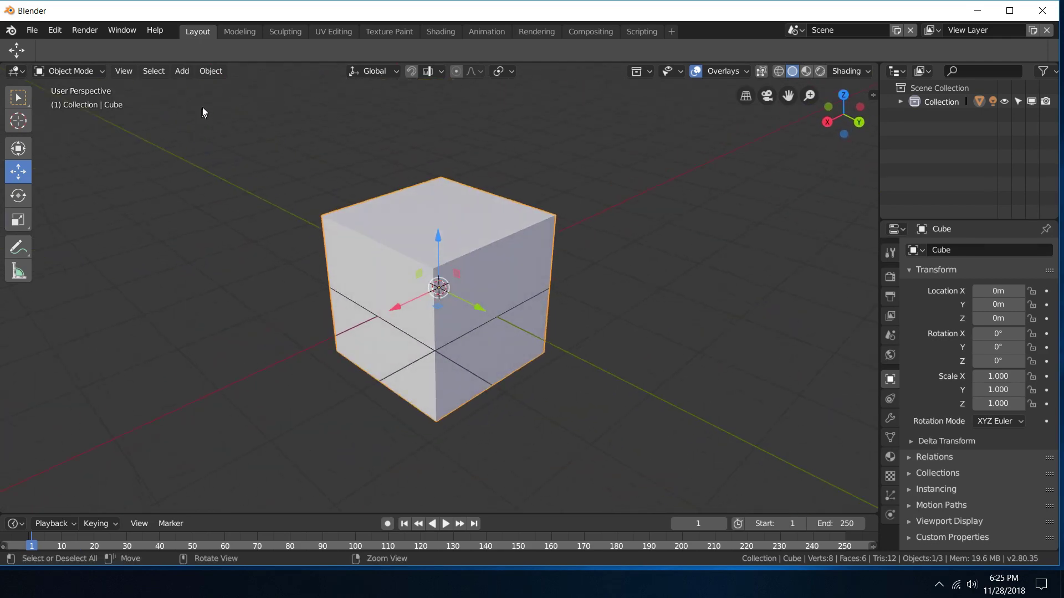
Step: In the Modeling workspace, delete the cube's top face using face select mode
{"action": "left_click", "coordinate": [241, 36]}
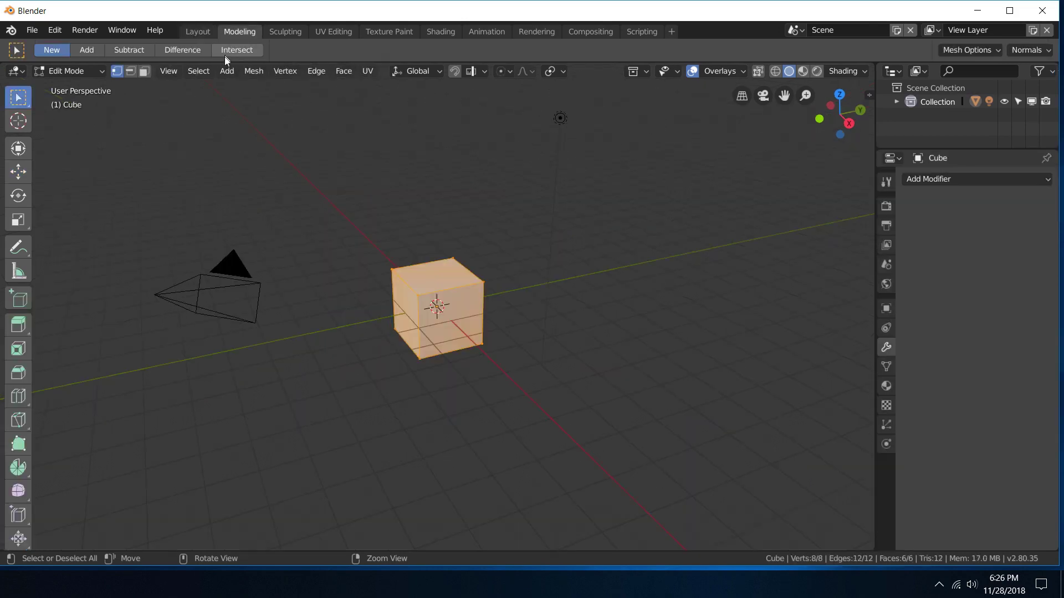
{"action": "scroll", "coordinate": [451, 241], "scroll_direction": "up", "scroll_amount": 4}
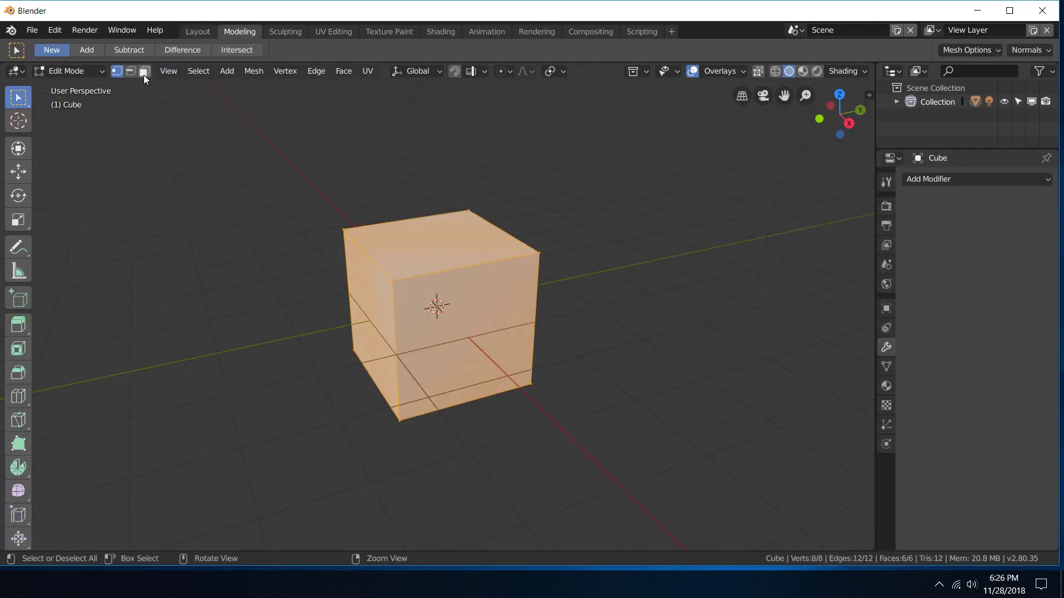
{"action": "left_click_drag", "start_coordinate": [376, 175], "coordinate": [346, 179]}
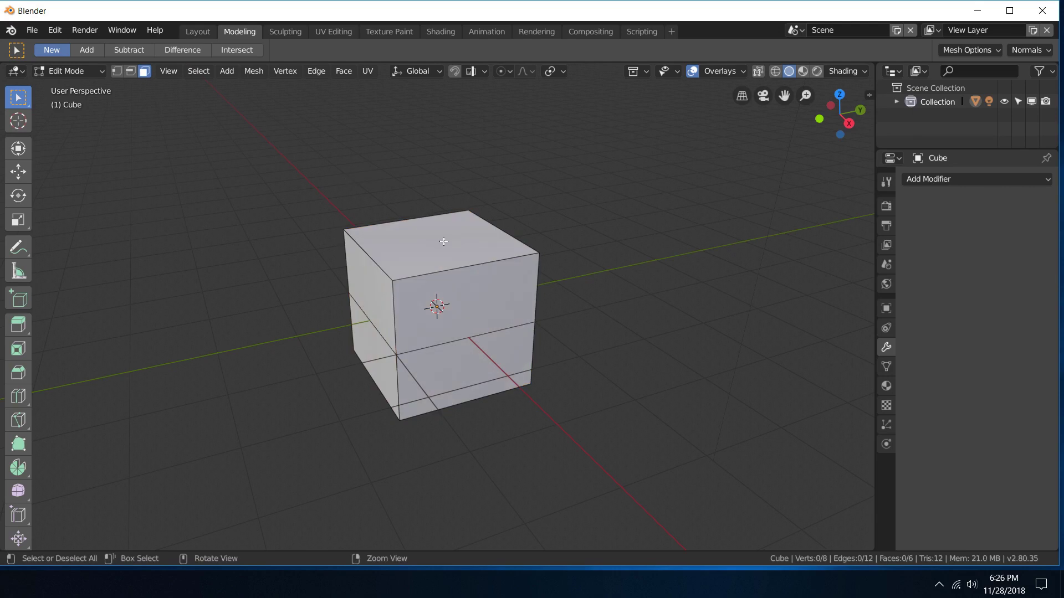
{"action": "left_click", "coordinate": [444, 240]}
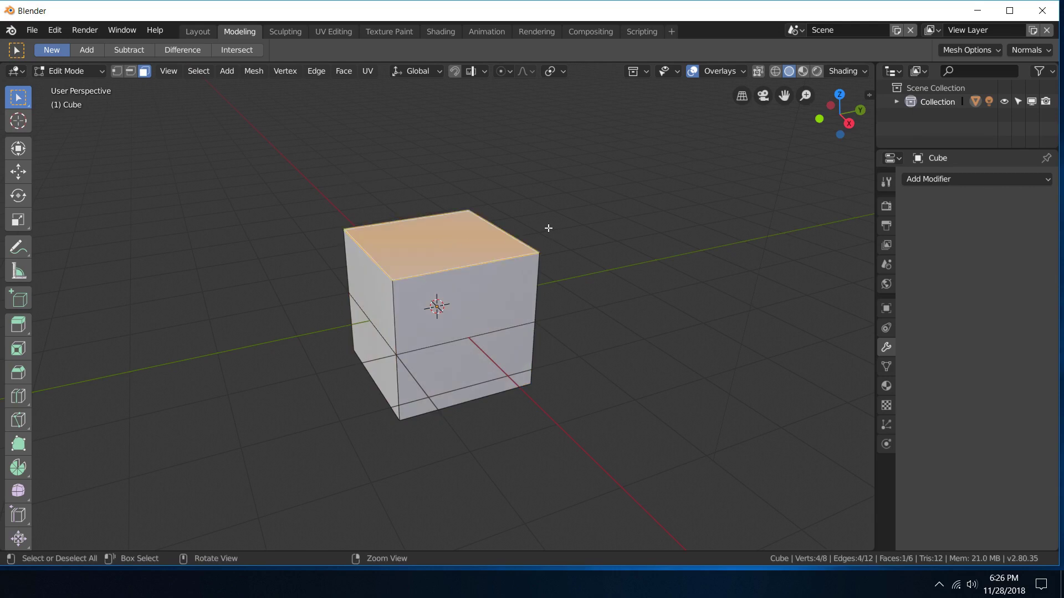
{"action": "key", "text": "x"}
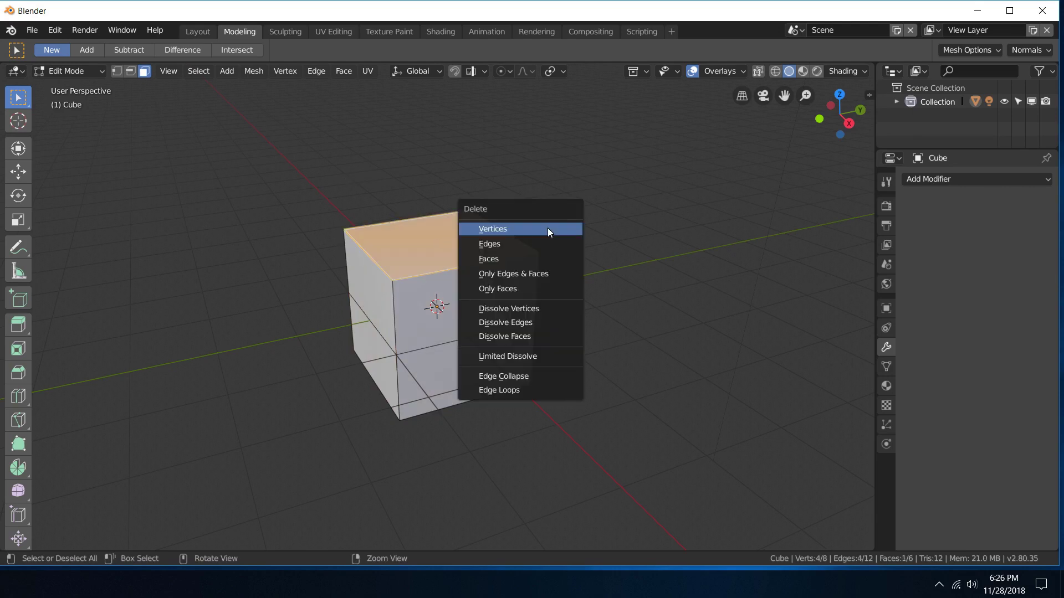
{"action": "left_click", "coordinate": [501, 258]}
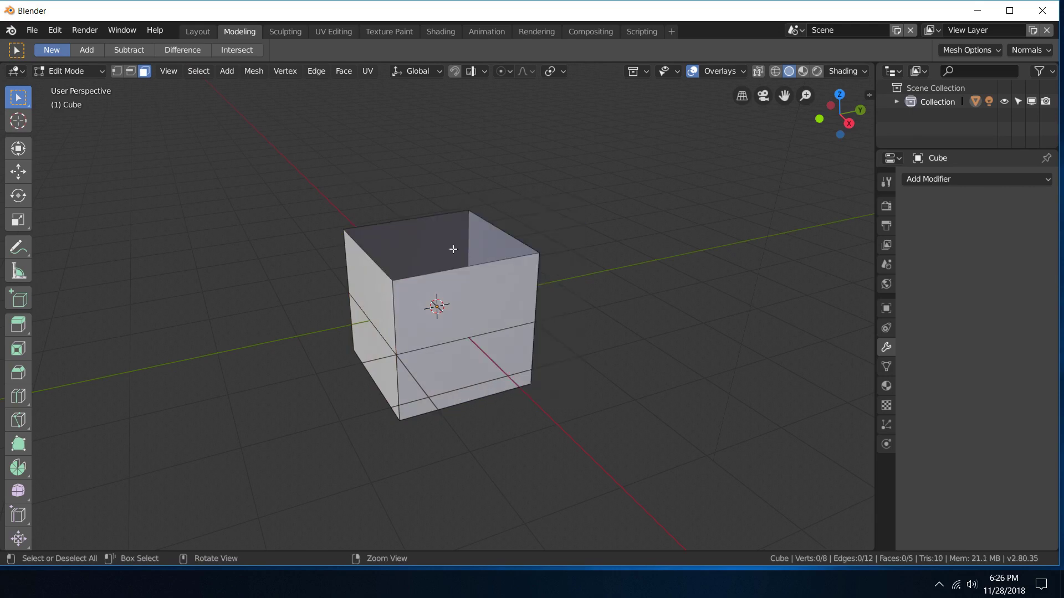
Step: In edge select mode, fill the cube's open top with Make Edge/Face between two opposite top edges
{"action": "left_click", "coordinate": [131, 71]}
{"action": "left_click", "coordinate": [418, 217]}
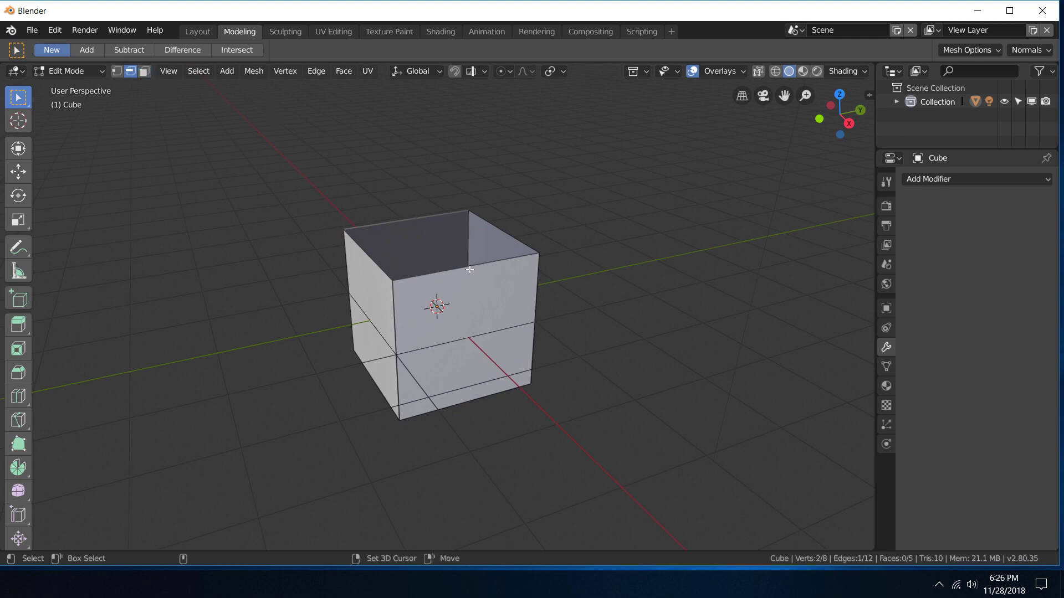
{"action": "left_click", "coordinate": [468, 268], "text": "shift"}
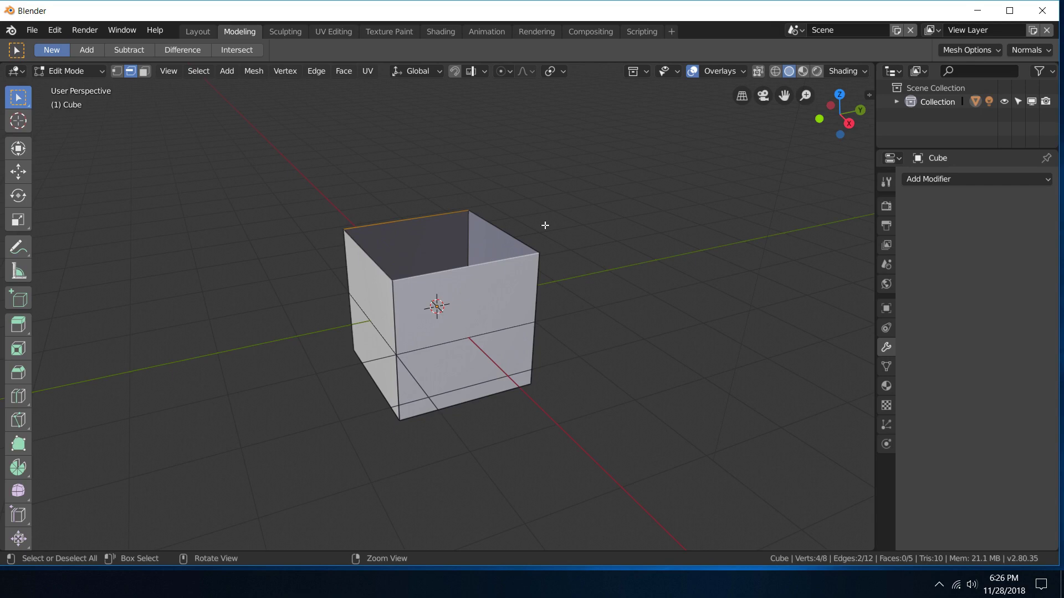
{"action": "key", "text": "f"}
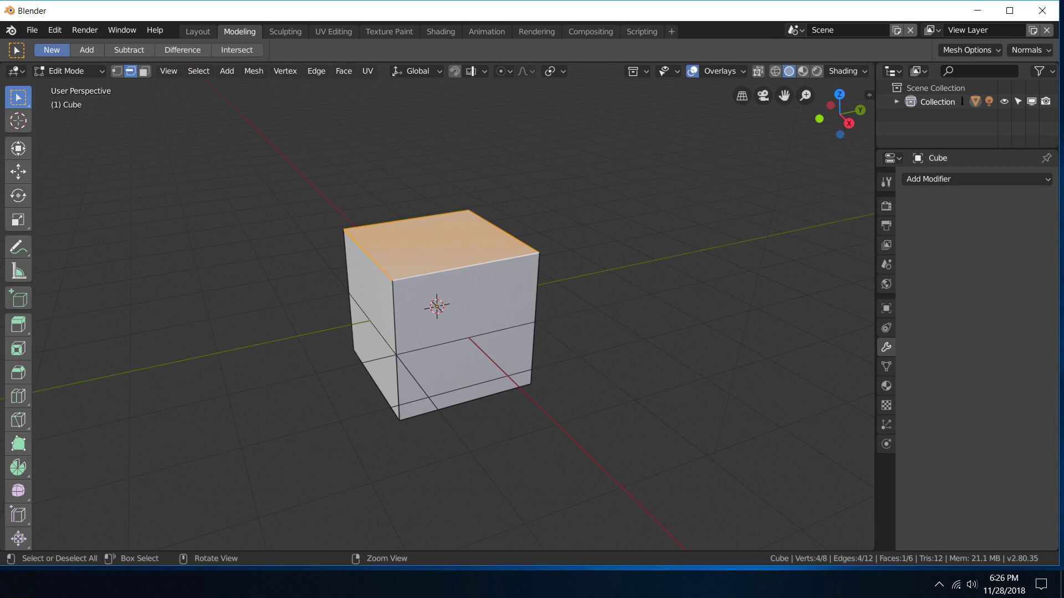
Step: Reopen the preferences, search the keymap by name for "local", and examine the Local View bindings under 3D View
{"action": "left_click", "coordinate": [38, 517]}
{"action": "scroll", "coordinate": [571, 343], "scroll_direction": "up", "scroll_amount": 20}
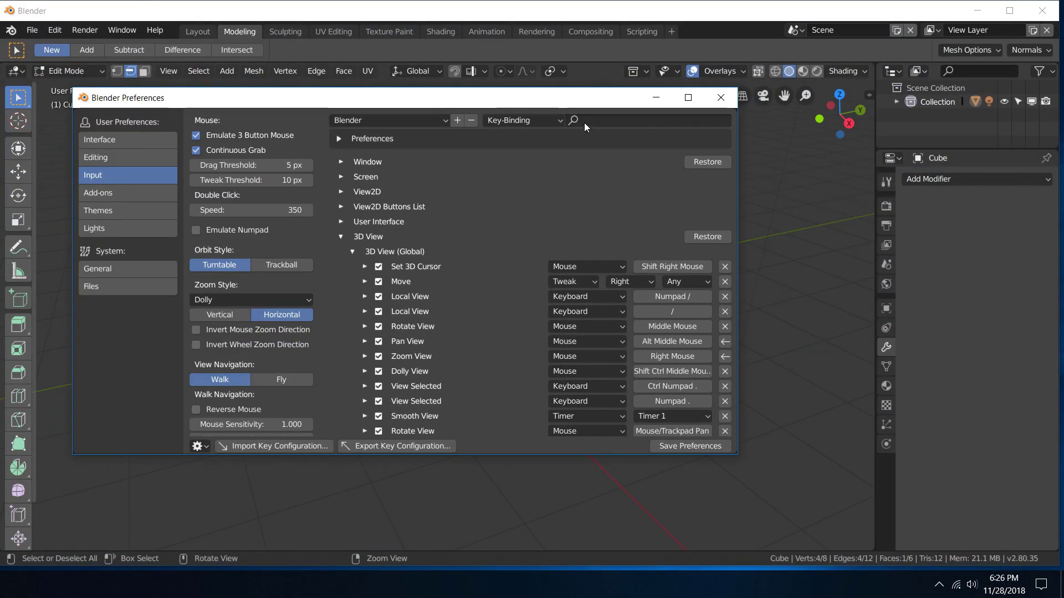
{"action": "left_click", "coordinate": [584, 122]}
{"action": "type", "text": "local"}
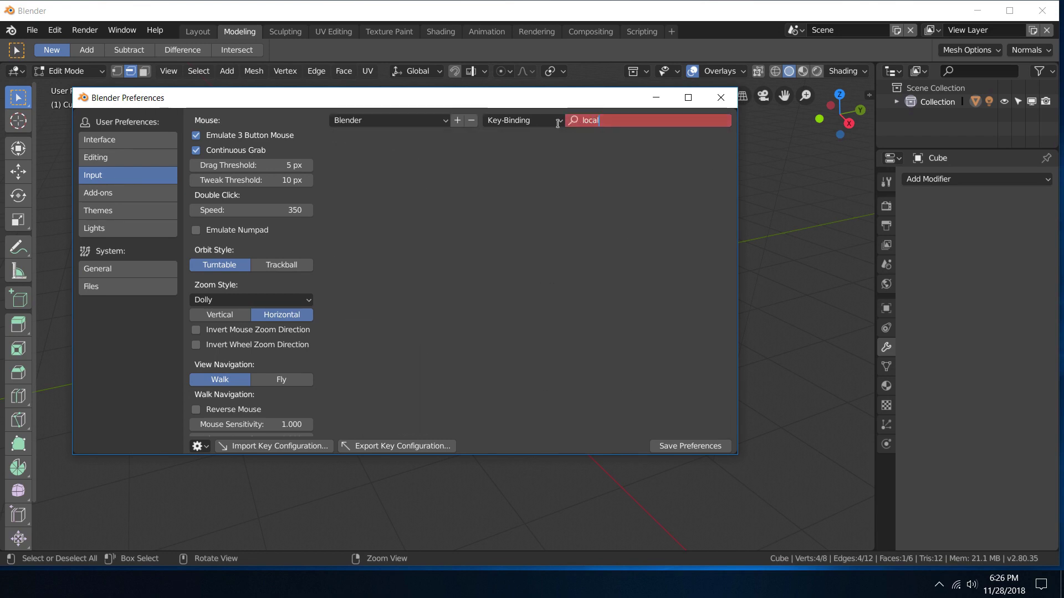
{"action": "left_click", "coordinate": [557, 124]}
{"action": "left_click", "coordinate": [556, 124]}
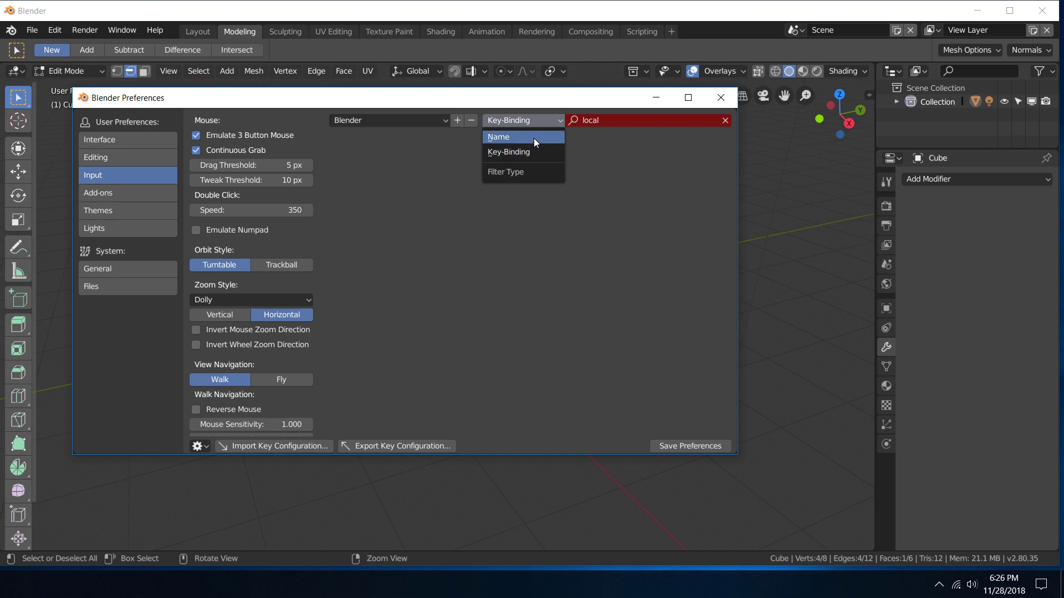
{"action": "left_click", "coordinate": [533, 137]}
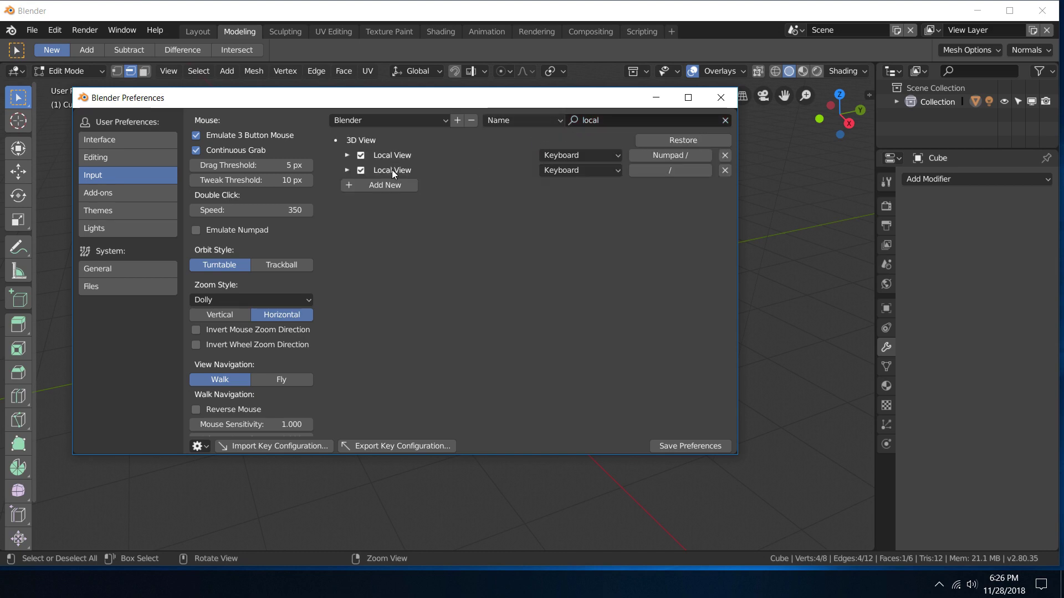
{"action": "left_click_drag", "start_coordinate": [520, 102], "coordinate": [518, 146]}
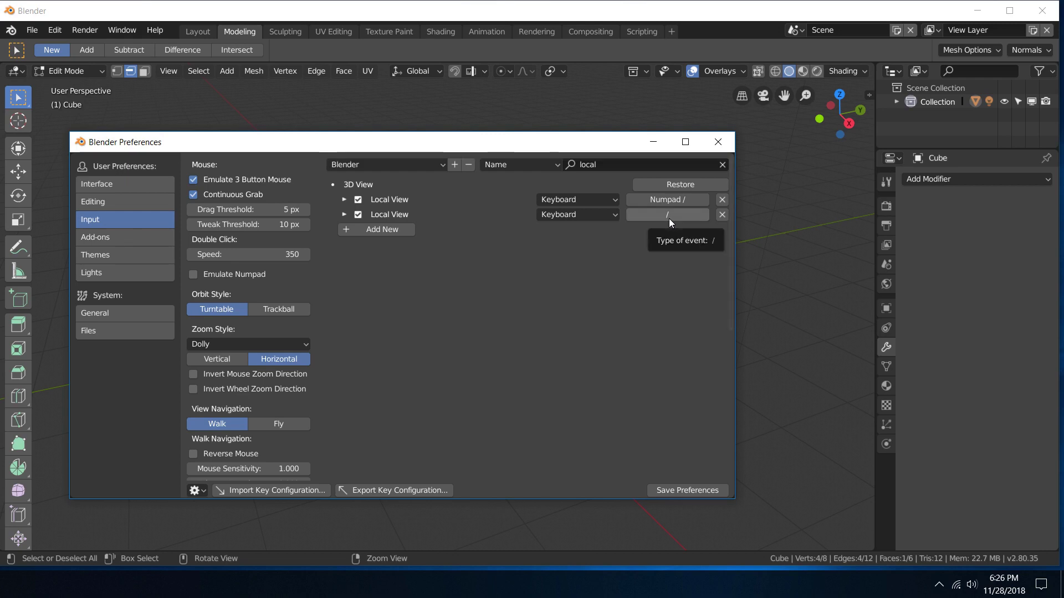
{"action": "left_click", "coordinate": [653, 142]}
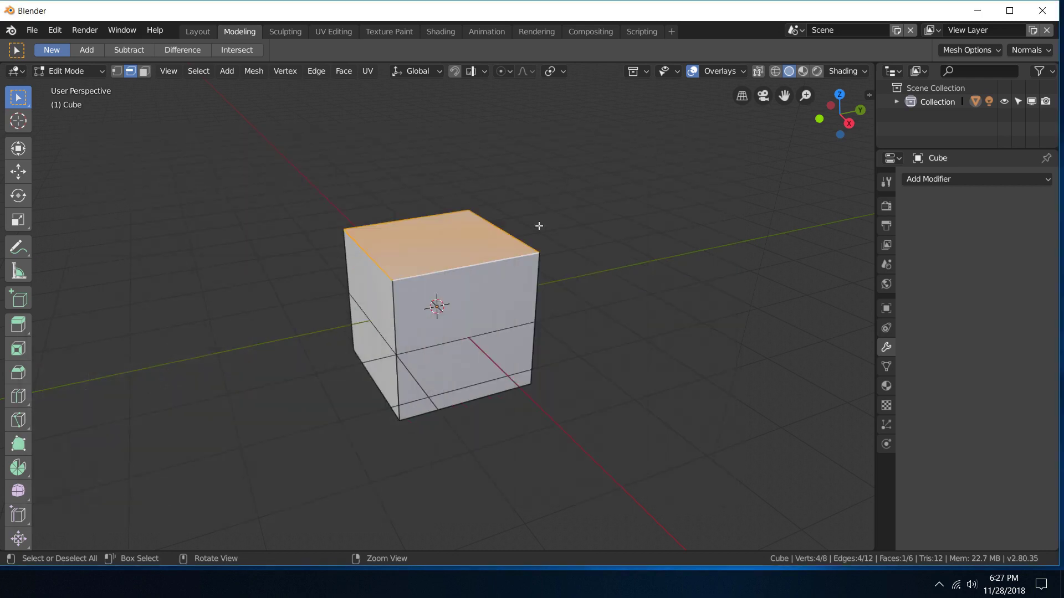
Step: In the Layout workspace, duplicate the cube by copy and paste and move the copy along the Y axis beside the original
{"action": "left_click", "coordinate": [207, 33]}
{"action": "scroll", "coordinate": [401, 240], "scroll_direction": "down", "scroll_amount": 3}
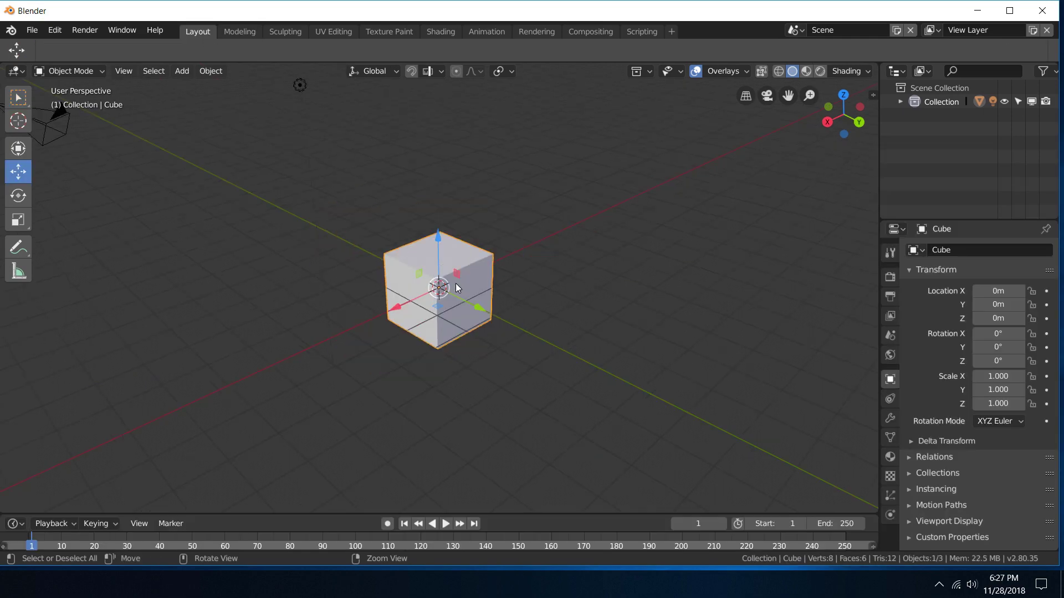
{"action": "key", "text": "ctrl+c"}
{"action": "key", "text": "ctrl+v"}
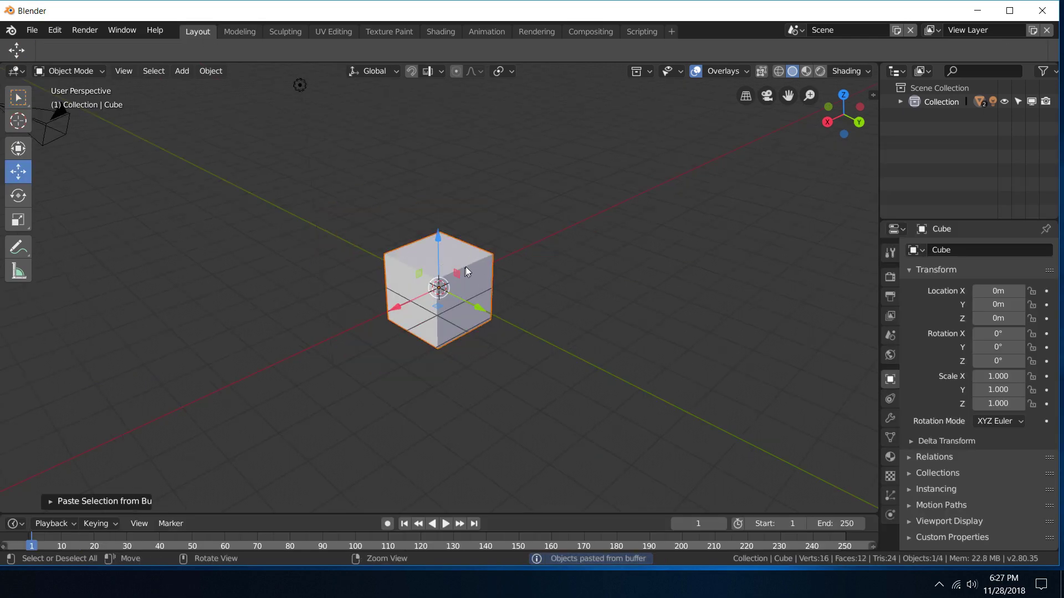
{"action": "left_click_drag", "start_coordinate": [475, 308], "coordinate": [606, 346]}
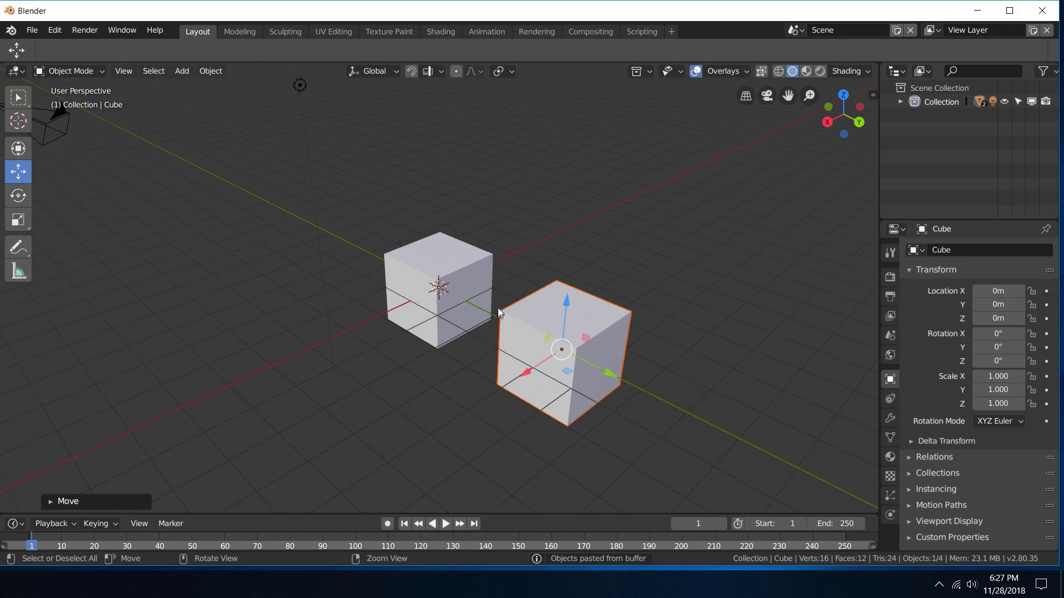
Step: Toggle Local View on and off repeatedly for the selected copy of the cube to test isolating it
{"action": "middle_click_drag", "start_coordinate": [483, 271], "coordinate": [528, 245]}
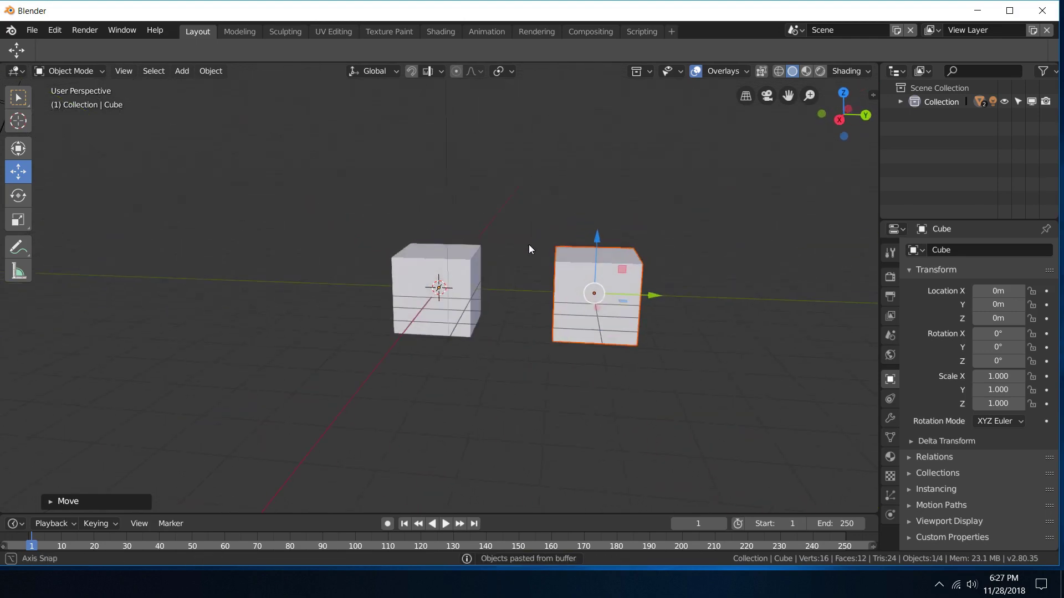
{"action": "key", "text": "KP_Divide"}
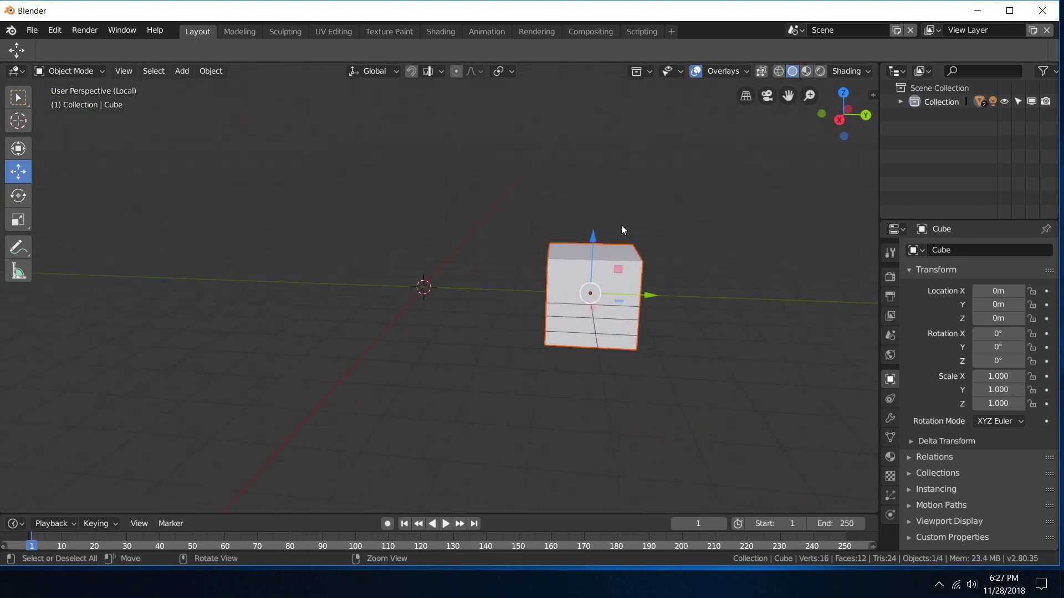
{"action": "key", "text": "KP_Divide"}
{"action": "key", "text": "KP_Divide"}
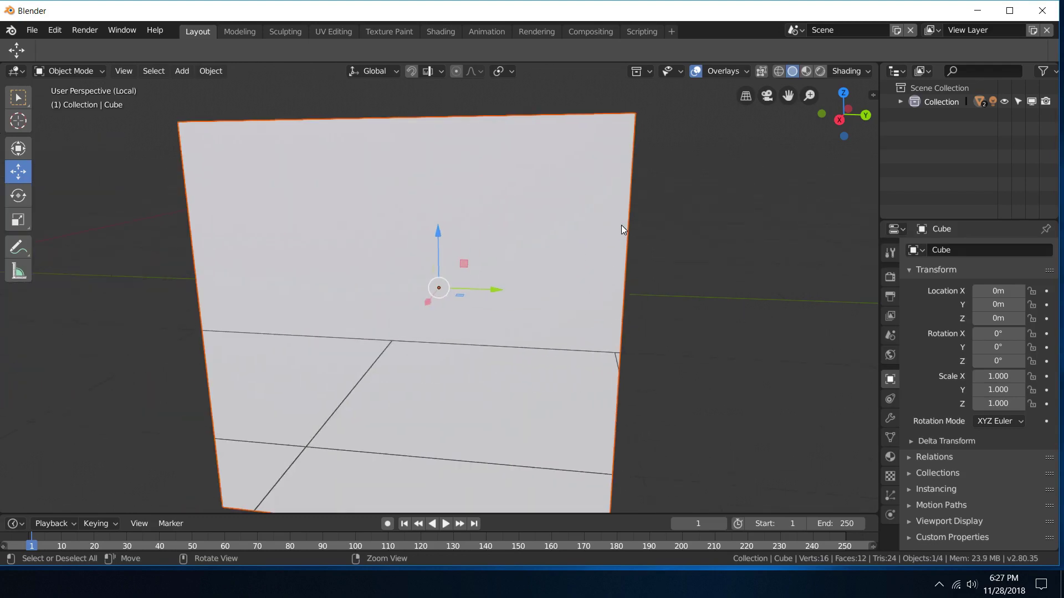
{"action": "key", "text": "KP_Divide"}
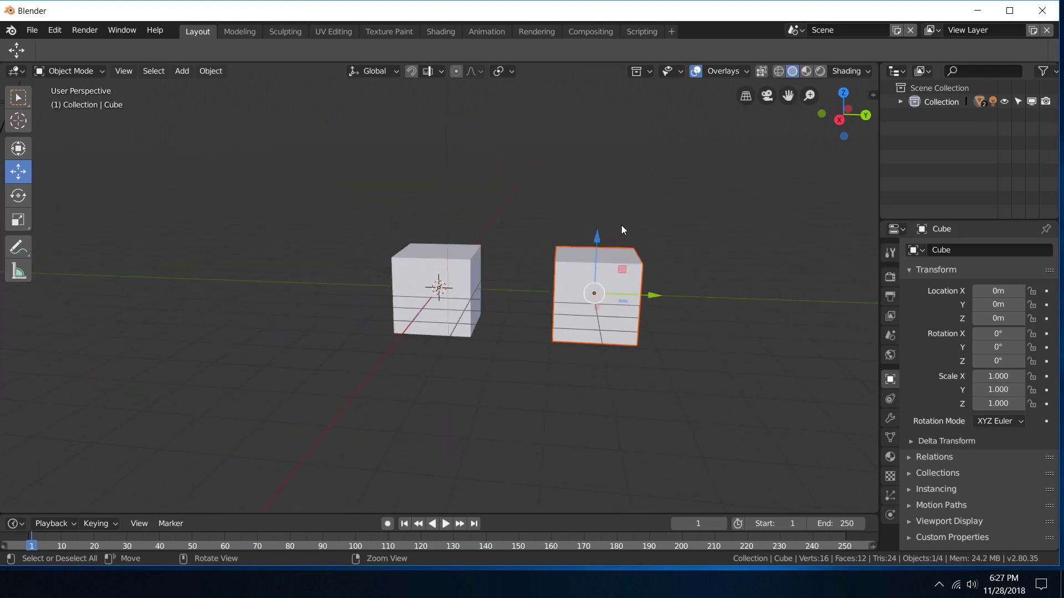
{"action": "key", "text": "KP_Divide"}
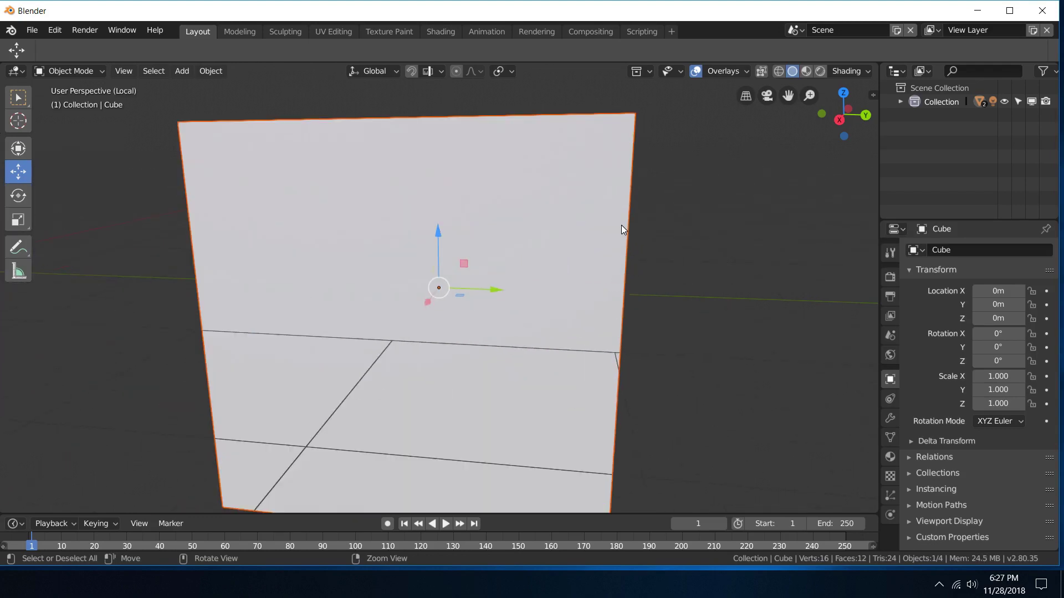
{"action": "key", "text": "KP_Divide"}
{"action": "key", "text": "KP_Divide"}
{"action": "key", "text": "KP_Divide"}
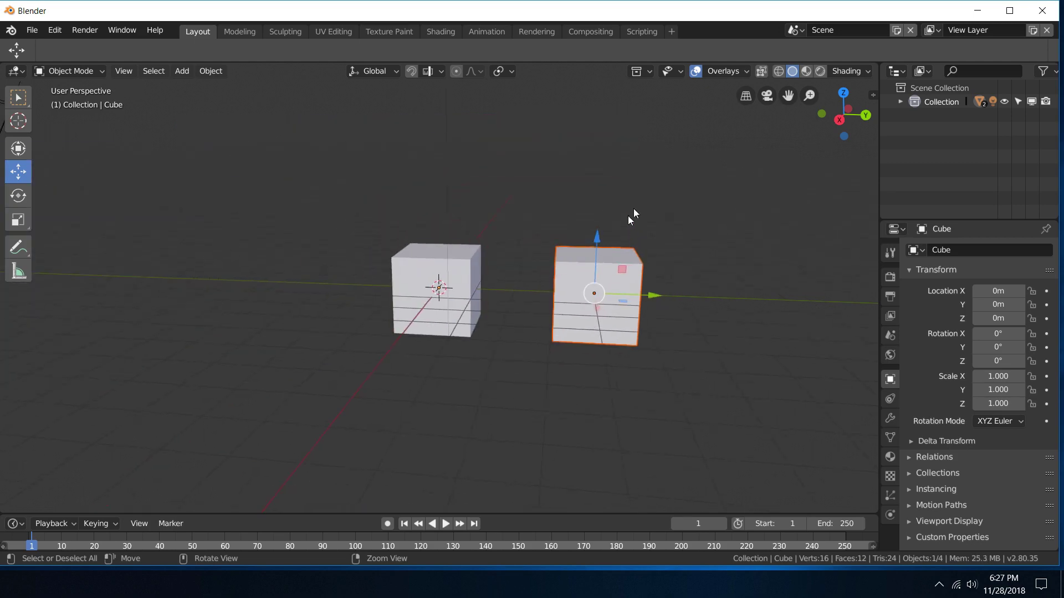
Step: Select the original cube and the copy in turn, toggle Local View on and off for each, and clear the selection
{"action": "left_click", "coordinate": [439, 249]}
{"action": "key", "text": "KP_Divide"}
{"action": "key", "text": "KP_Divide"}
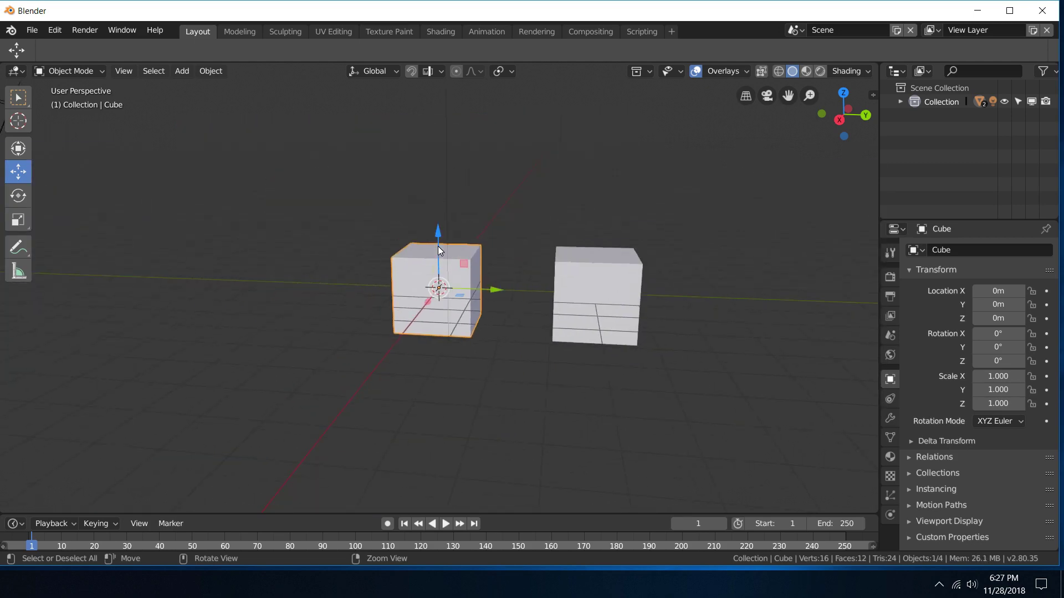
{"action": "left_click", "coordinate": [560, 264]}
{"action": "key", "text": "KP_Divide"}
{"action": "key", "text": "KP_Divide"}
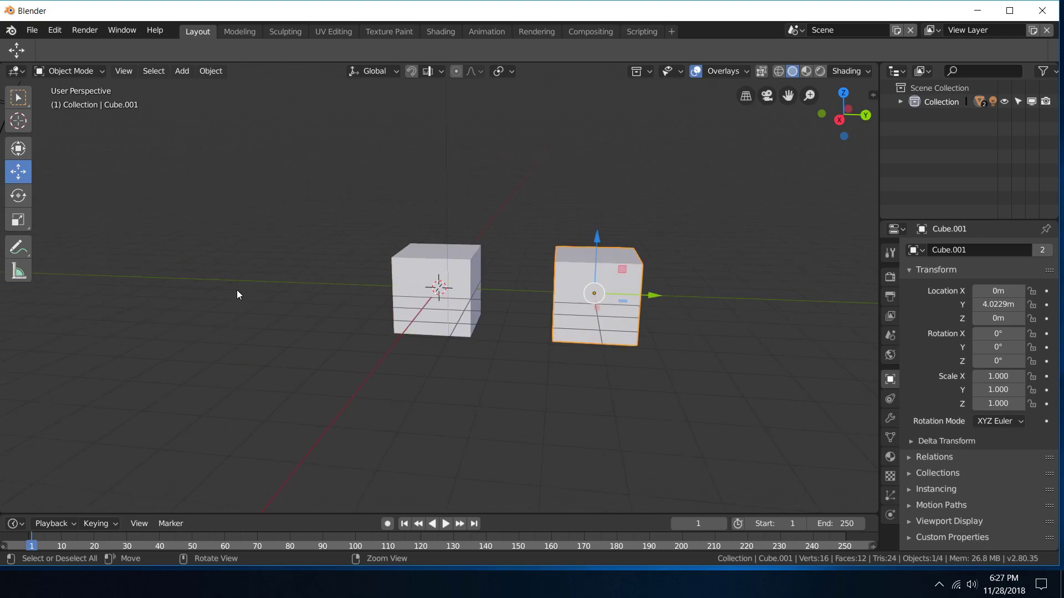
{"action": "left_click", "coordinate": [237, 290]}
Step: Switch to the browser, find "isolate" on the Autodesk Maya shortcuts page, read the Isolate Select shortcut, and return to Blender
{"action": "key", "text": "alt+Tab"}
{"action": "key", "text": "ctrl+f"}
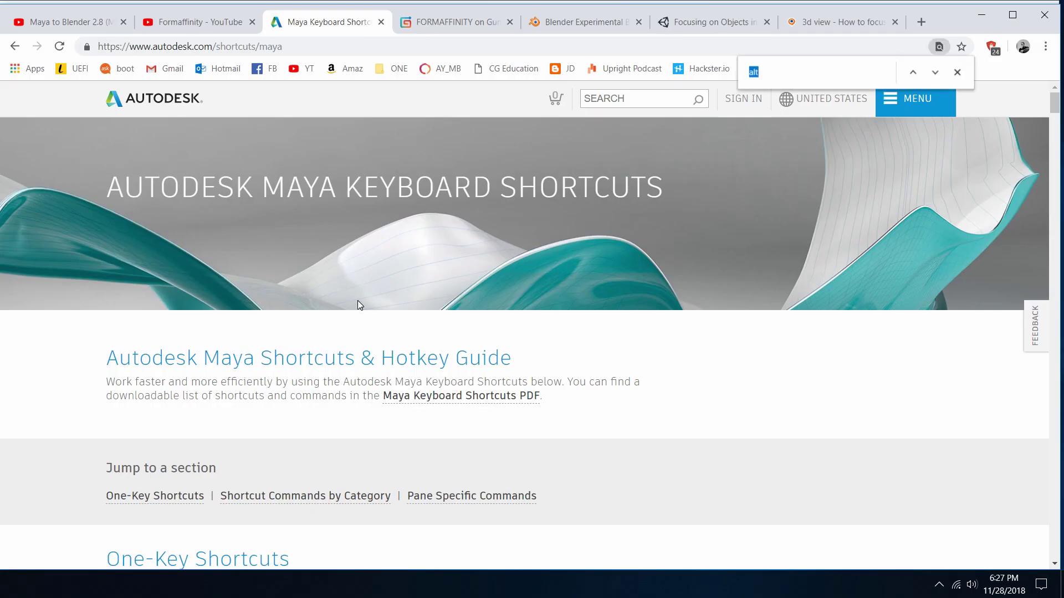
{"action": "type", "text": "isolate"}
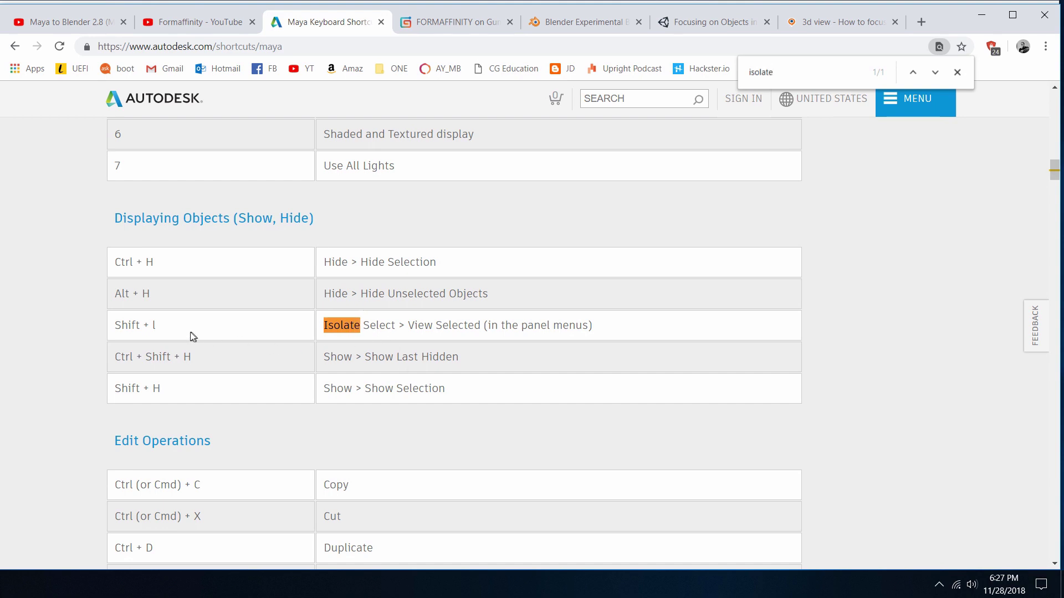
{"action": "left_click_drag", "start_coordinate": [158, 330], "coordinate": [122, 324]}
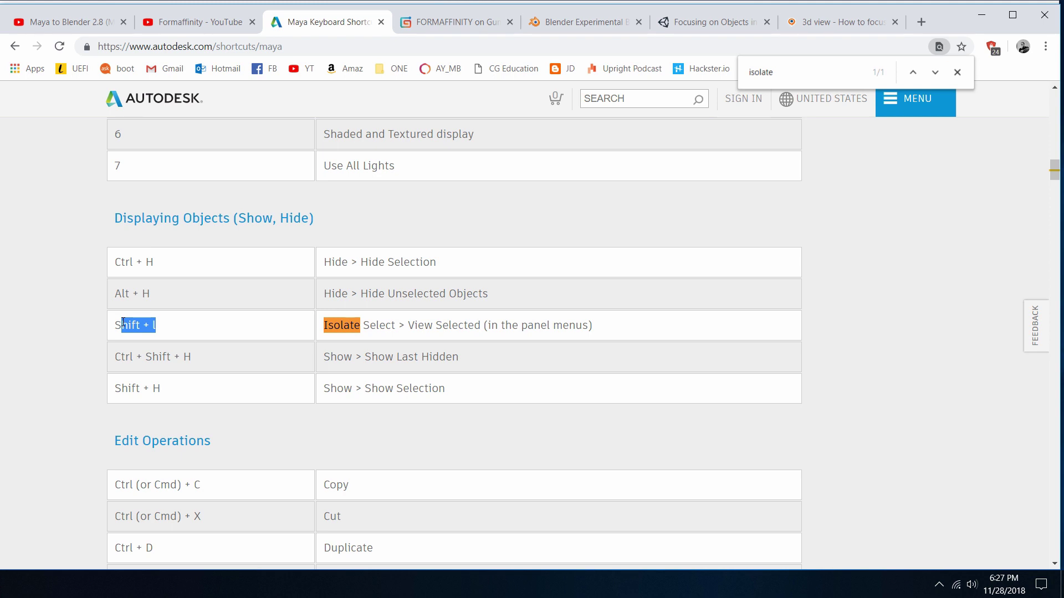
{"action": "left_click", "coordinate": [946, 219]}
{"action": "left_click", "coordinate": [956, 73]}
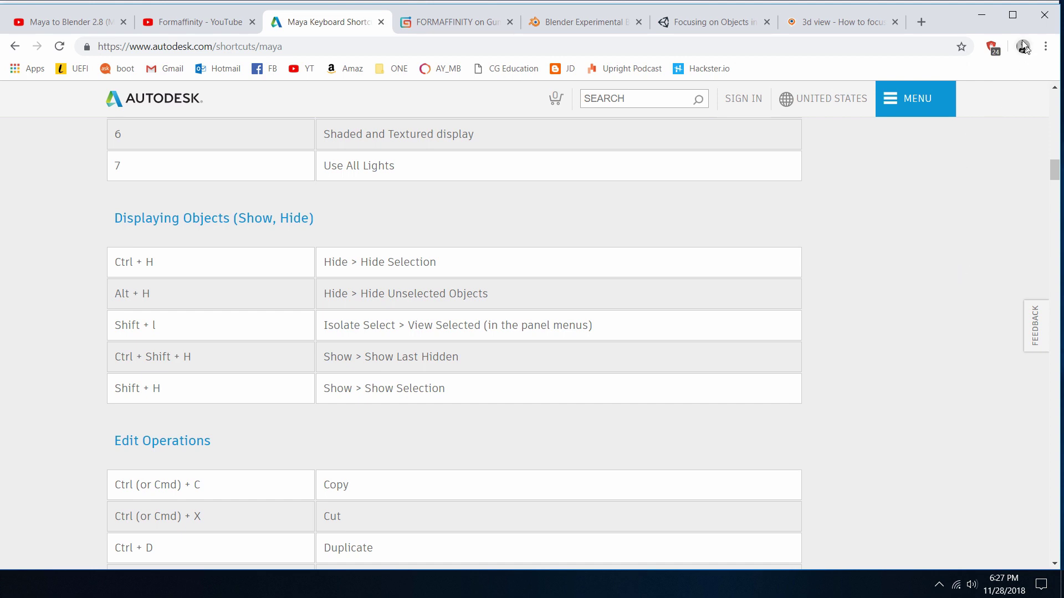
{"action": "left_click", "coordinate": [981, 15]}
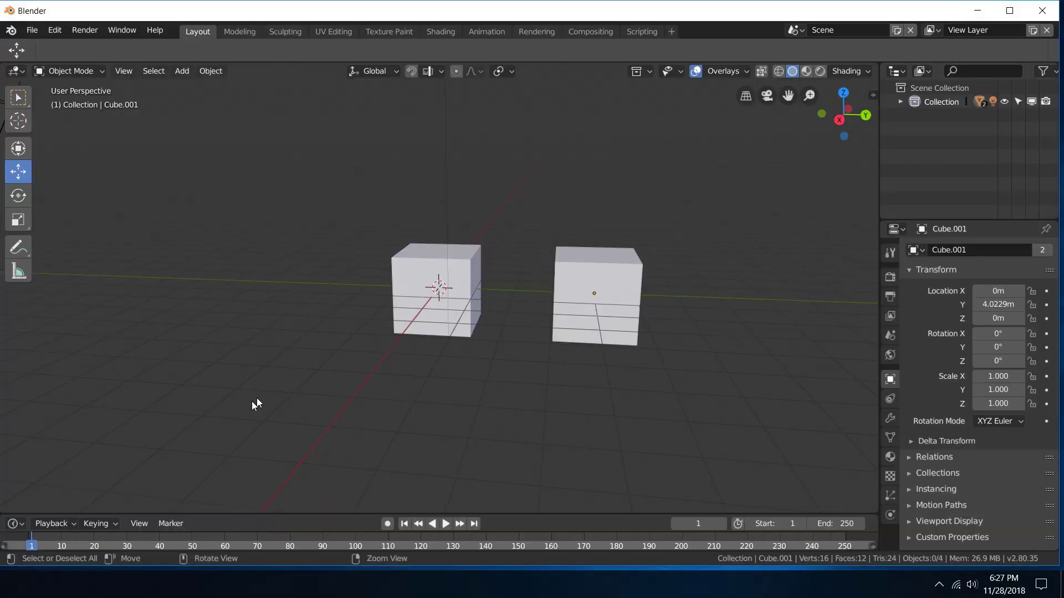
Step: Reopen the preferences, clear the keymap's "local" search, and search by Key-Binding for "alt e"
{"action": "left_click", "coordinate": [33, 537]}
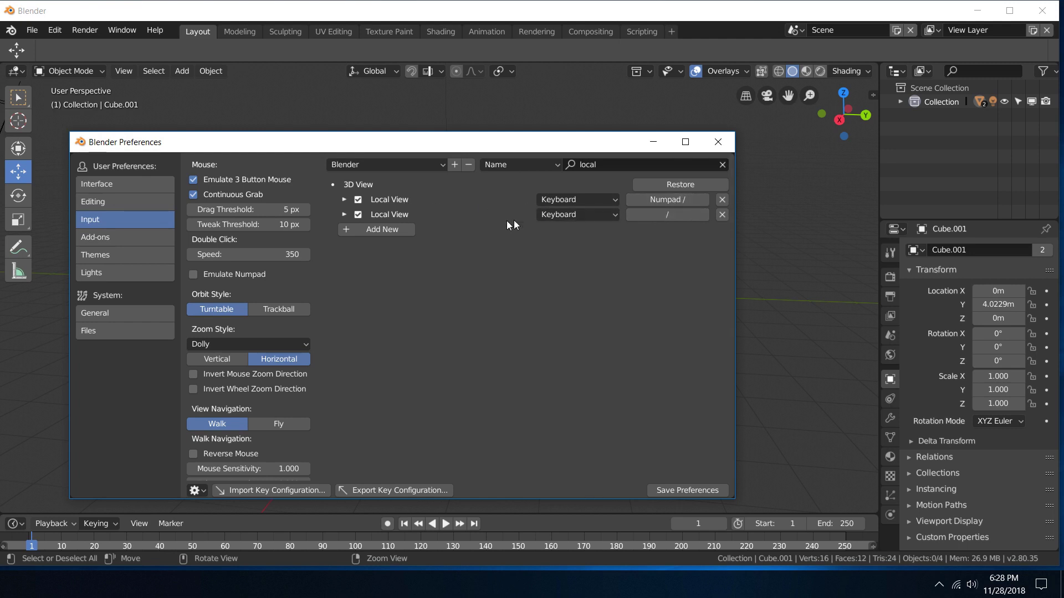
{"action": "left_click", "coordinate": [605, 164]}
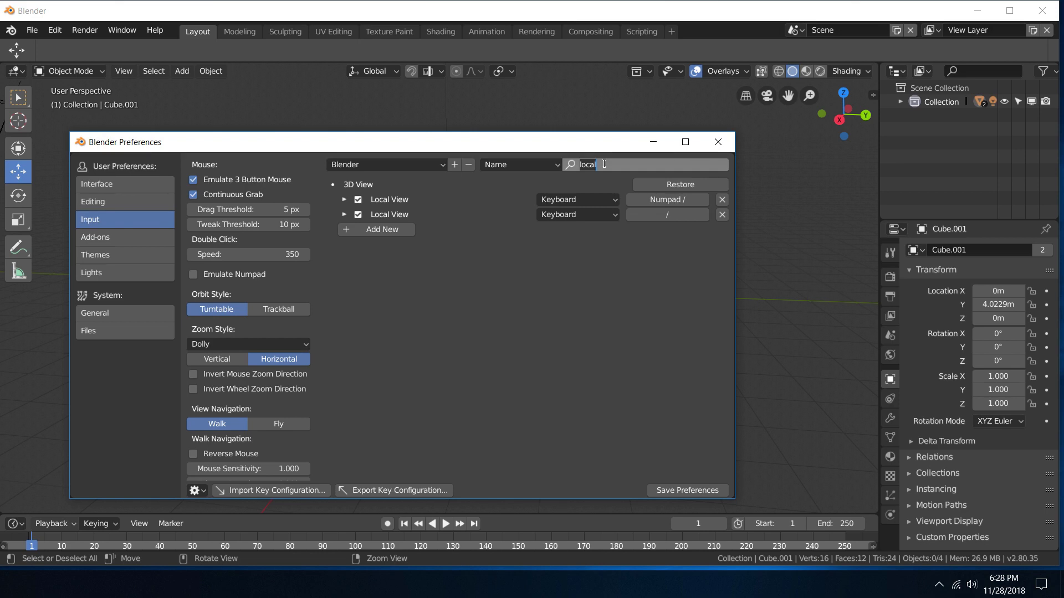
{"action": "key", "text": "BackSpace"}
{"action": "left_click", "coordinate": [559, 164]}
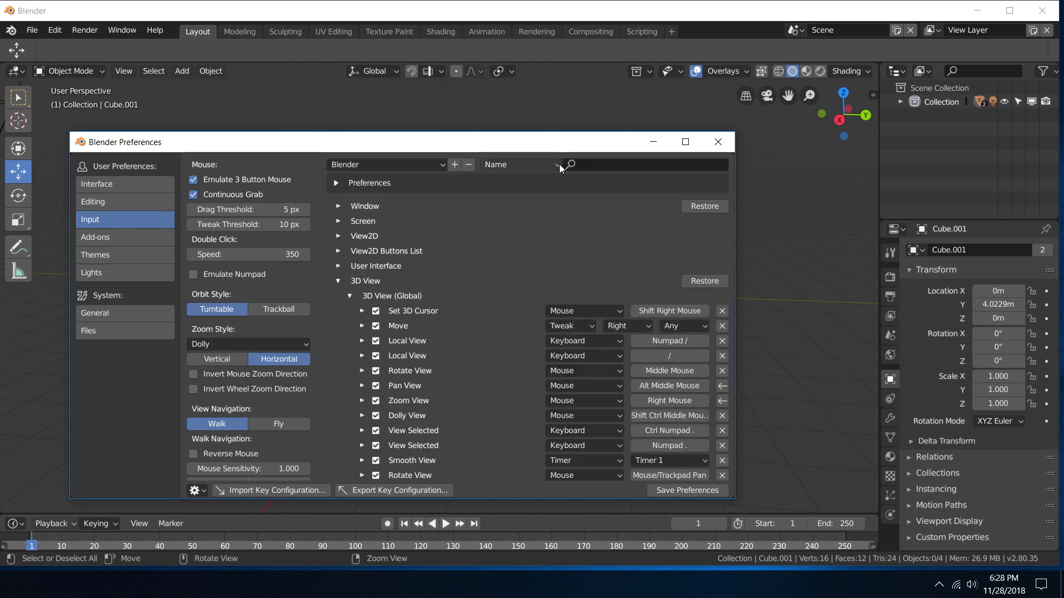
{"action": "left_click", "coordinate": [560, 164]}
{"action": "left_click", "coordinate": [527, 195]}
{"action": "left_click", "coordinate": [596, 168]}
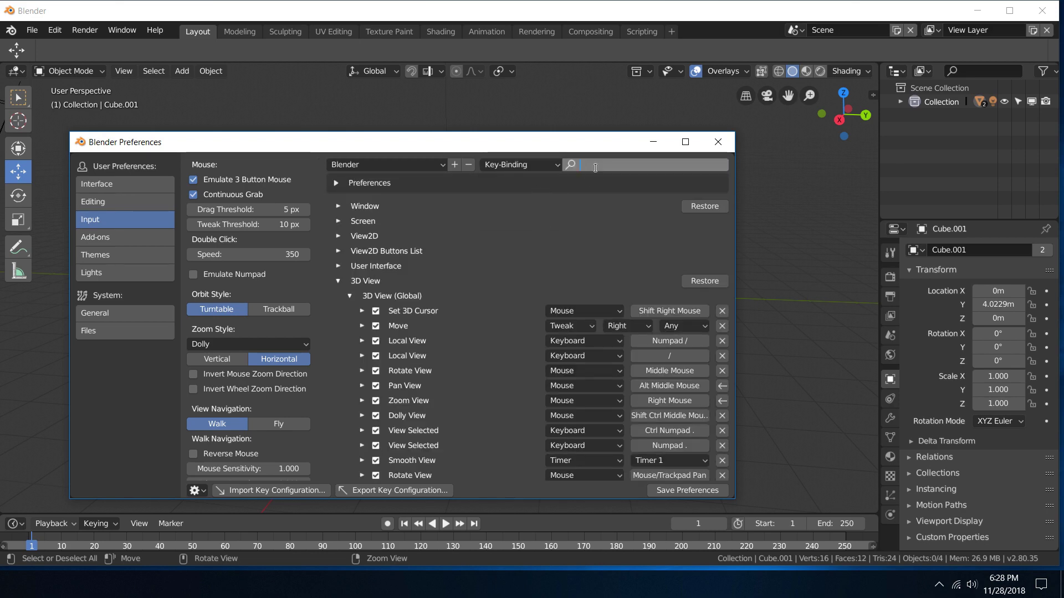
{"action": "type", "text": "alt e"}
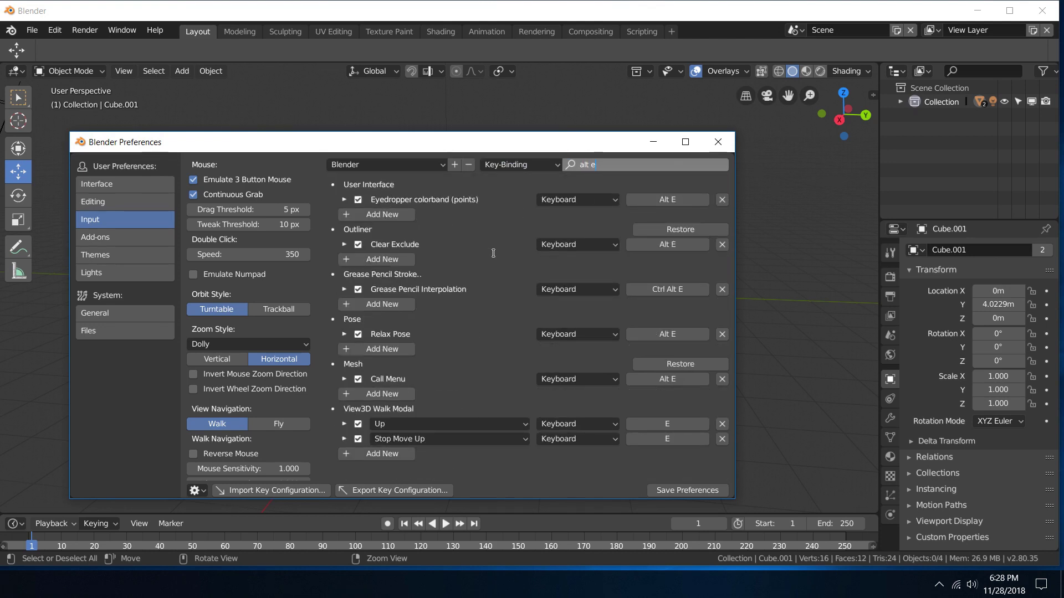
{"action": "key", "text": "Return"}
Step: Examine which keymap sections already use Alt E, and close the preferences
{"action": "scroll", "coordinate": [494, 250], "scroll_direction": "down", "scroll_amount": 4}
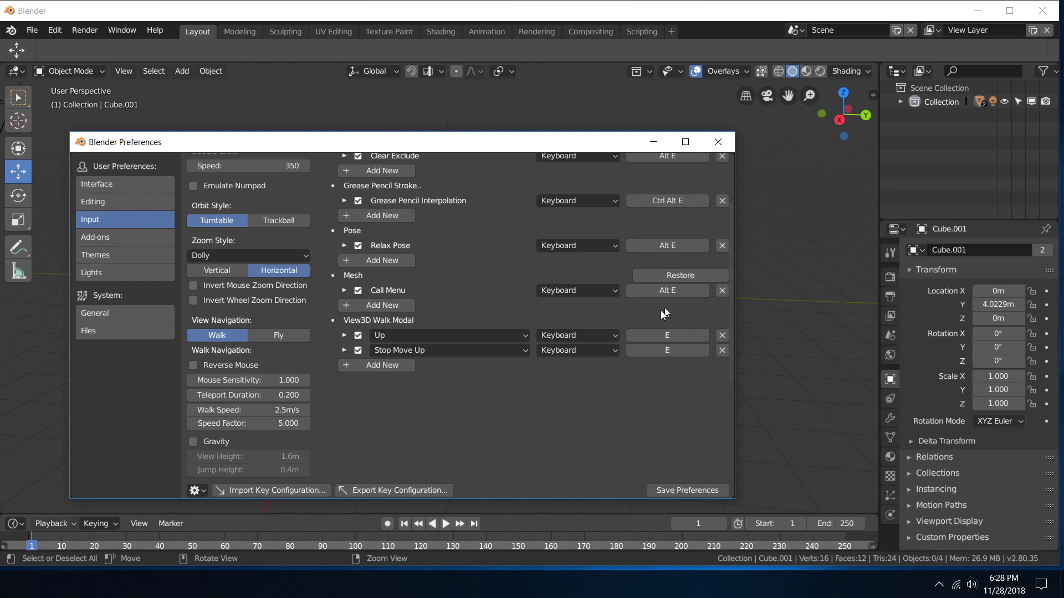
{"action": "scroll", "coordinate": [473, 270], "scroll_direction": "up", "scroll_amount": 4}
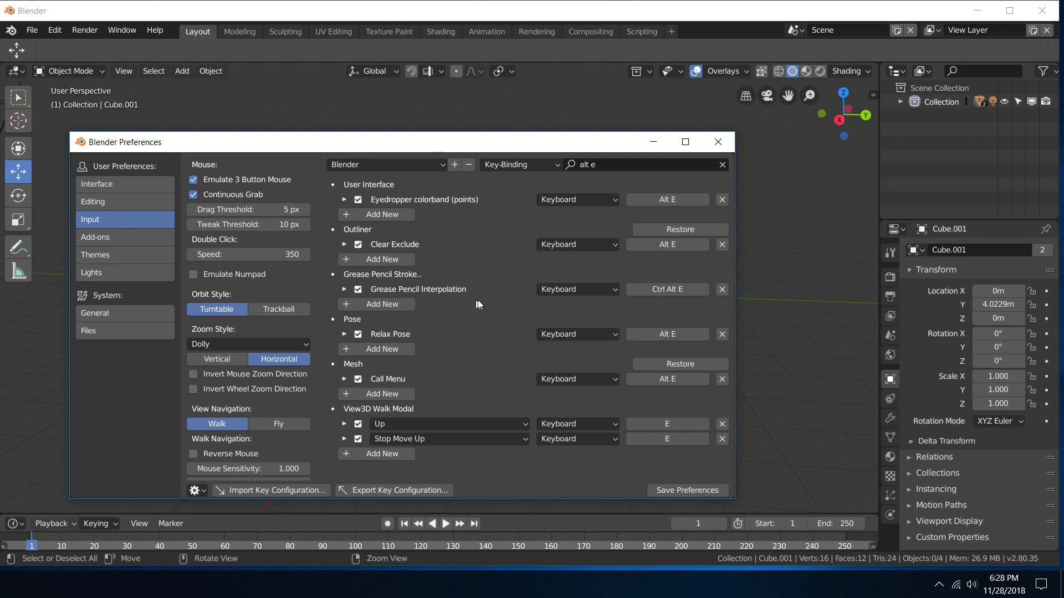
{"action": "scroll", "coordinate": [507, 251], "scroll_direction": "down", "scroll_amount": 6}
{"action": "scroll", "coordinate": [502, 244], "scroll_direction": "up", "scroll_amount": 6}
{"action": "scroll", "coordinate": [486, 289], "scroll_direction": "down", "scroll_amount": 6}
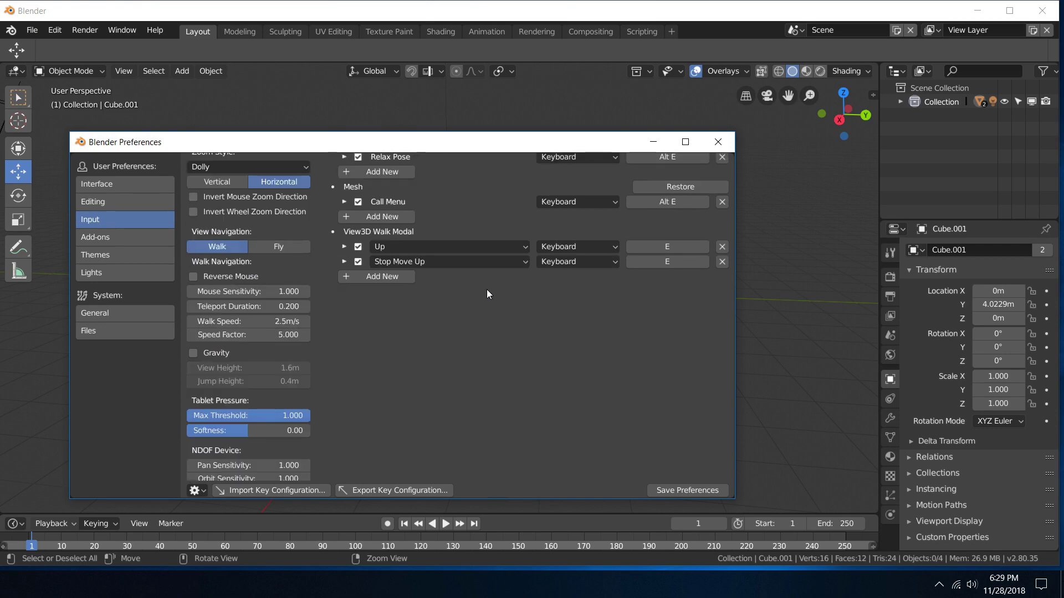
{"action": "scroll", "coordinate": [498, 277], "scroll_direction": "up", "scroll_amount": 6}
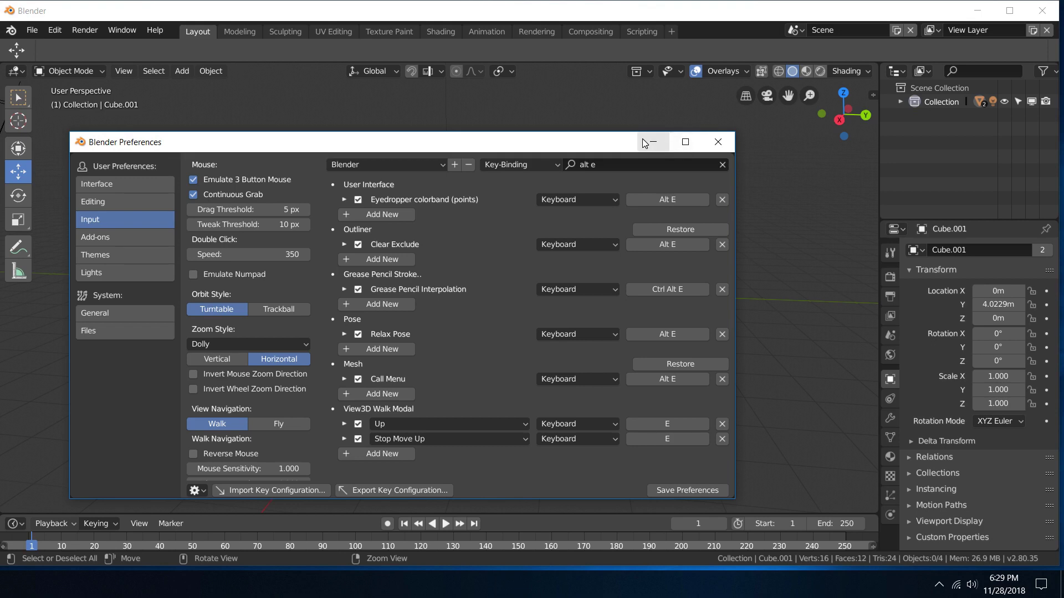
{"action": "left_click", "coordinate": [717, 141]}
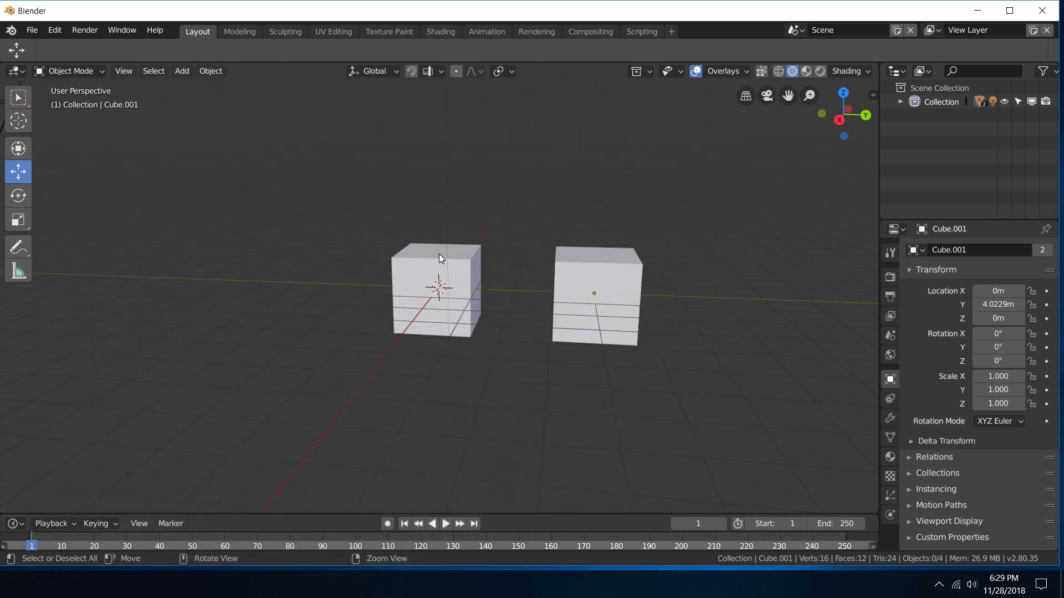
Step: In the Modeling workspace, test Alt E on the cube copy with nothing selected and with its top face selected in face select mode
{"action": "left_click", "coordinate": [240, 32]}
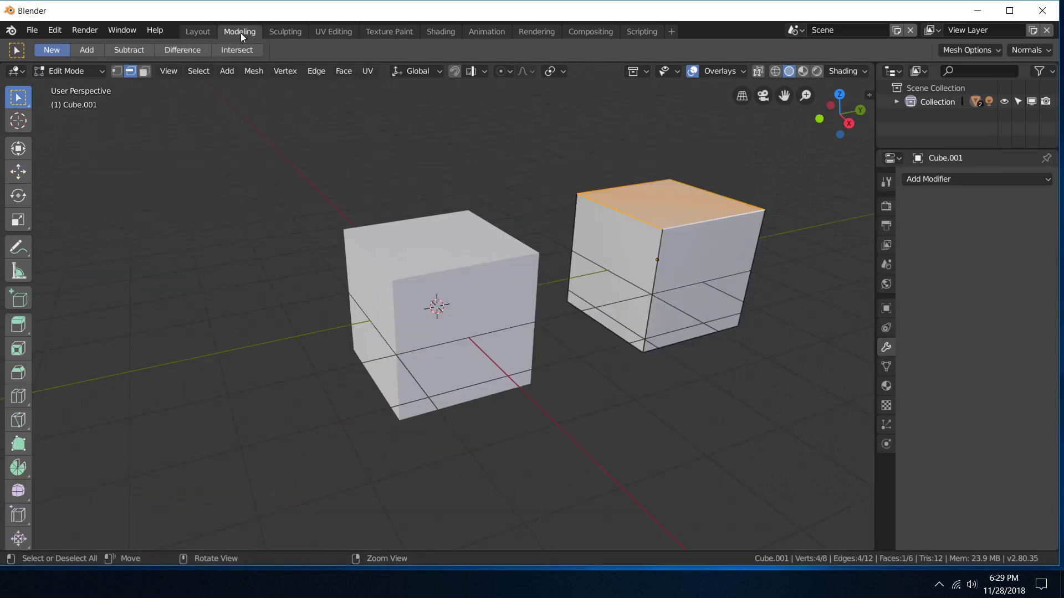
{"action": "left_click", "coordinate": [547, 166]}
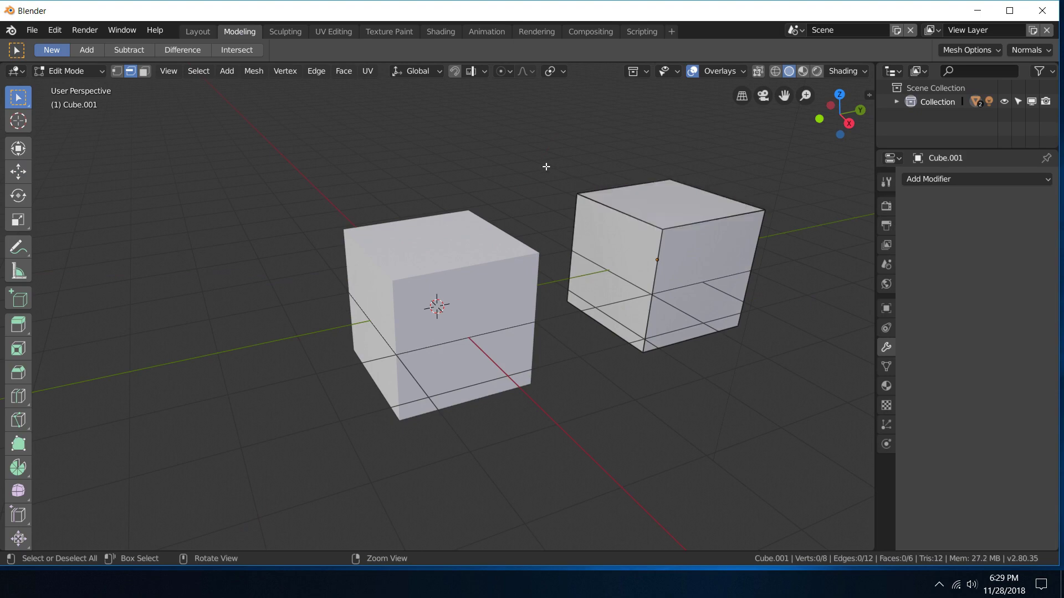
{"action": "key", "text": "alt+e"}
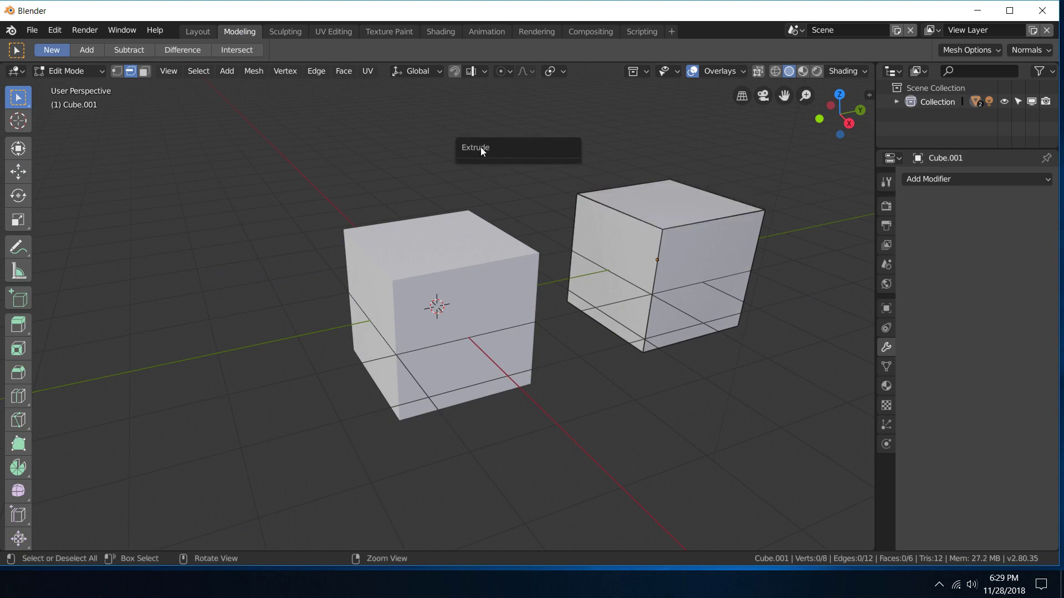
{"action": "left_click", "coordinate": [615, 195]}
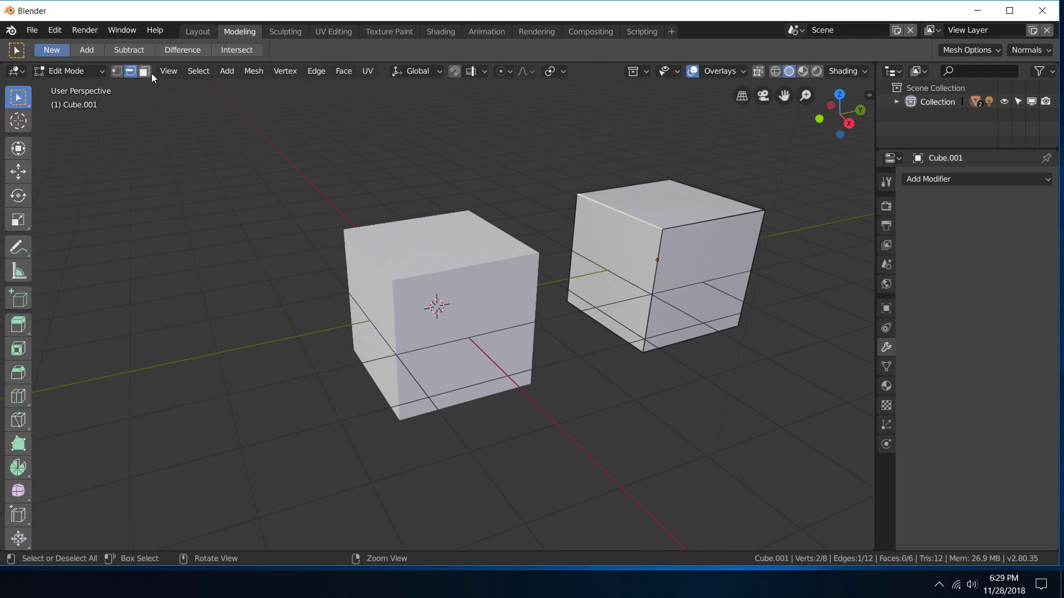
{"action": "left_click", "coordinate": [145, 70]}
{"action": "left_click", "coordinate": [665, 206]}
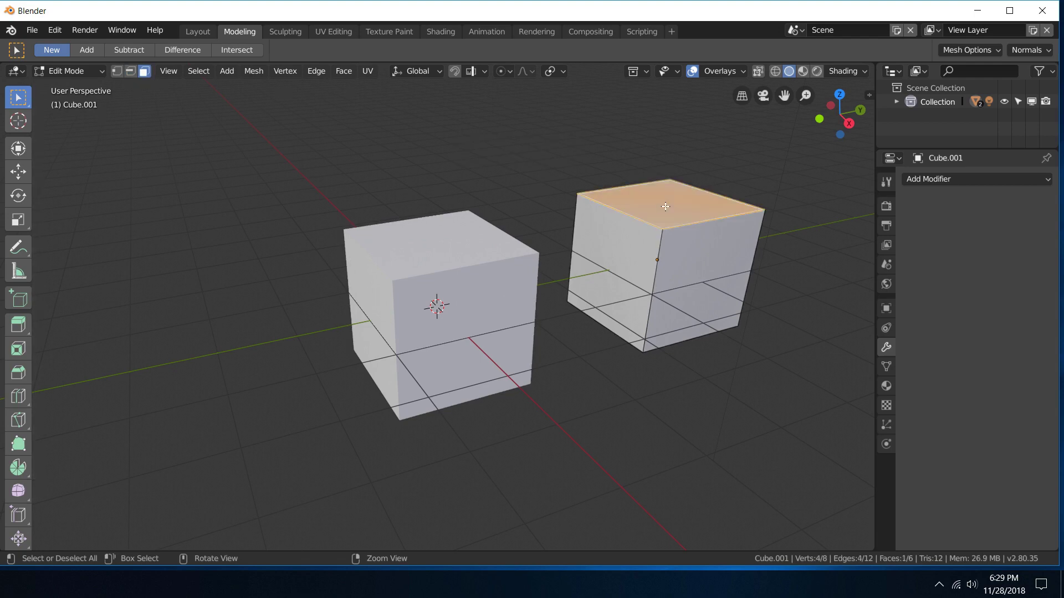
{"action": "key", "text": "alt+e"}
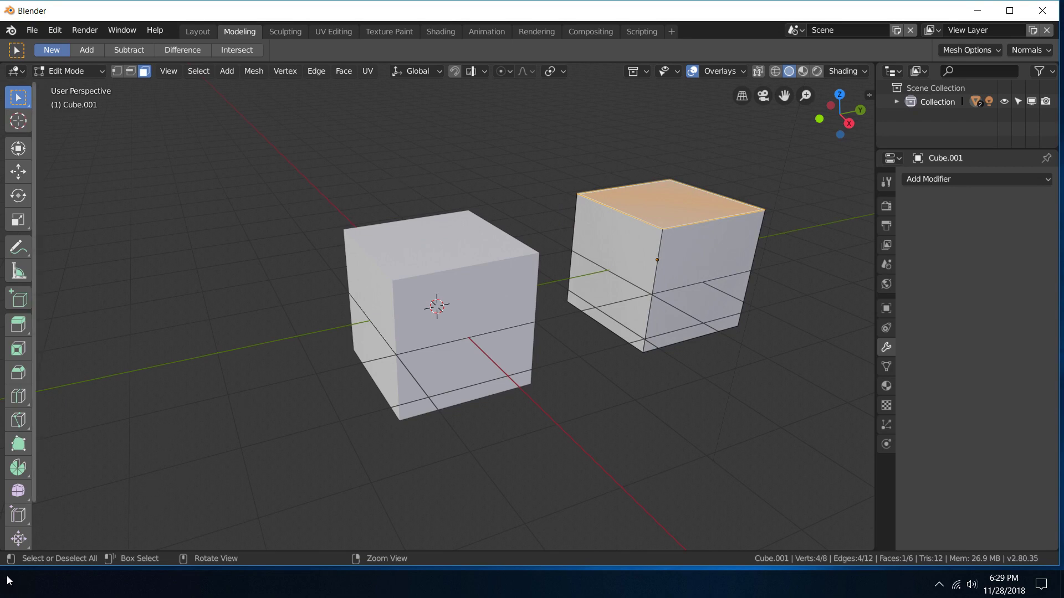
Step: Reopen the preferences and disable the Call Menu binding on Alt E in the Mesh keymap
{"action": "mouse_move", "coordinate": [14, 587]}
{"action": "left_click", "coordinate": [14, 547]}
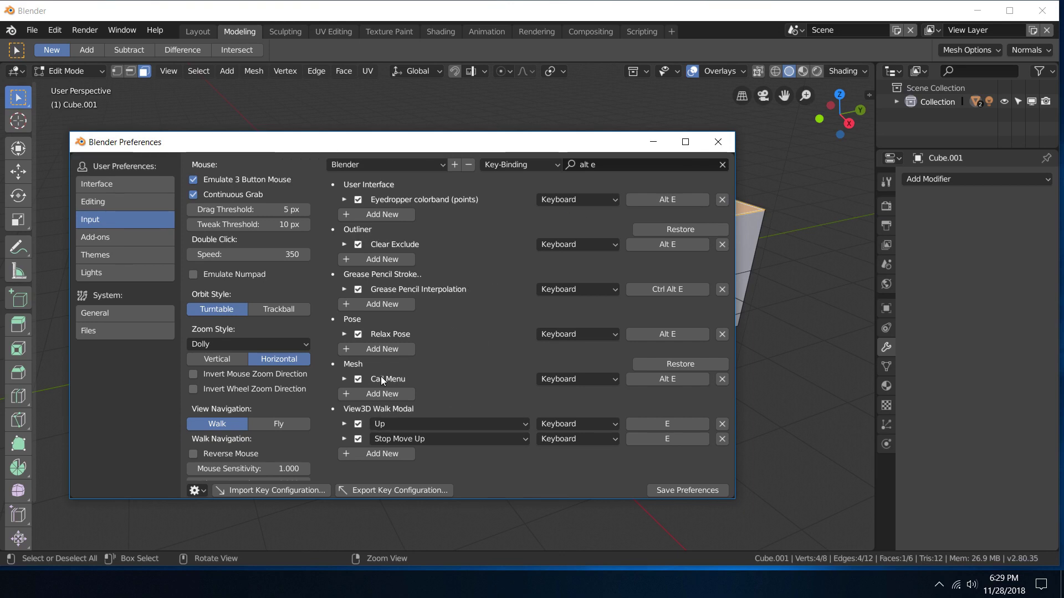
{"action": "left_click", "coordinate": [359, 380]}
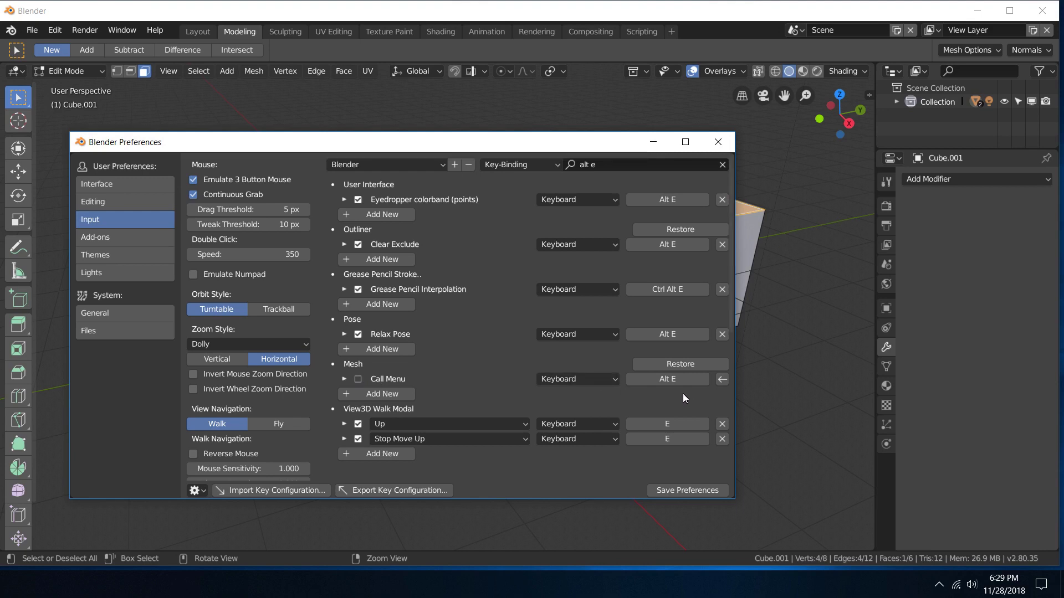
Step: Clear the "alt e" search, switch the keymap filter to Name, and search for "local"
{"action": "left_click", "coordinate": [620, 165]}
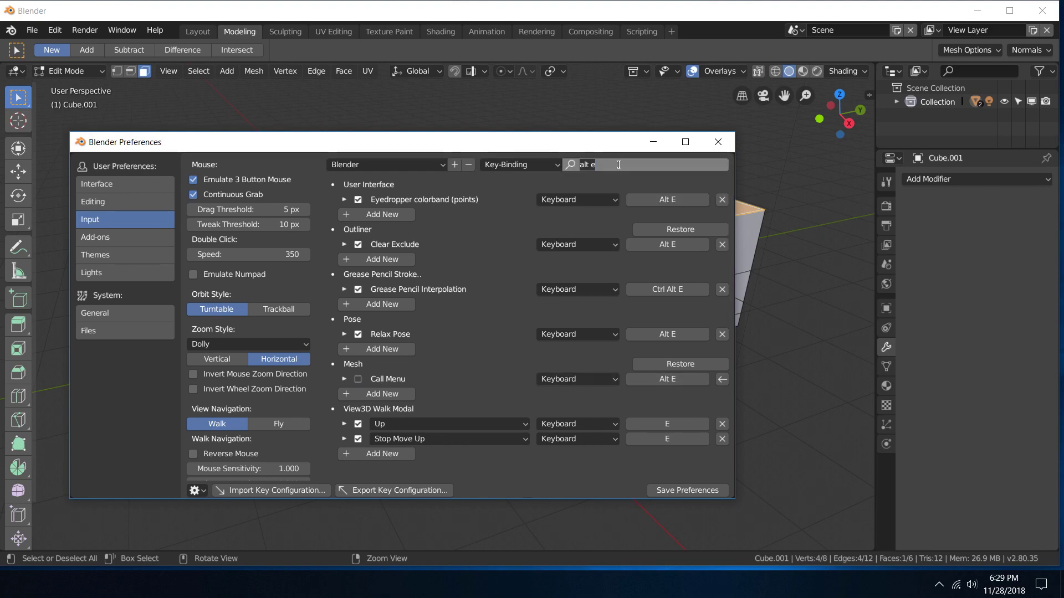
{"action": "key", "text": "BackSpace"}
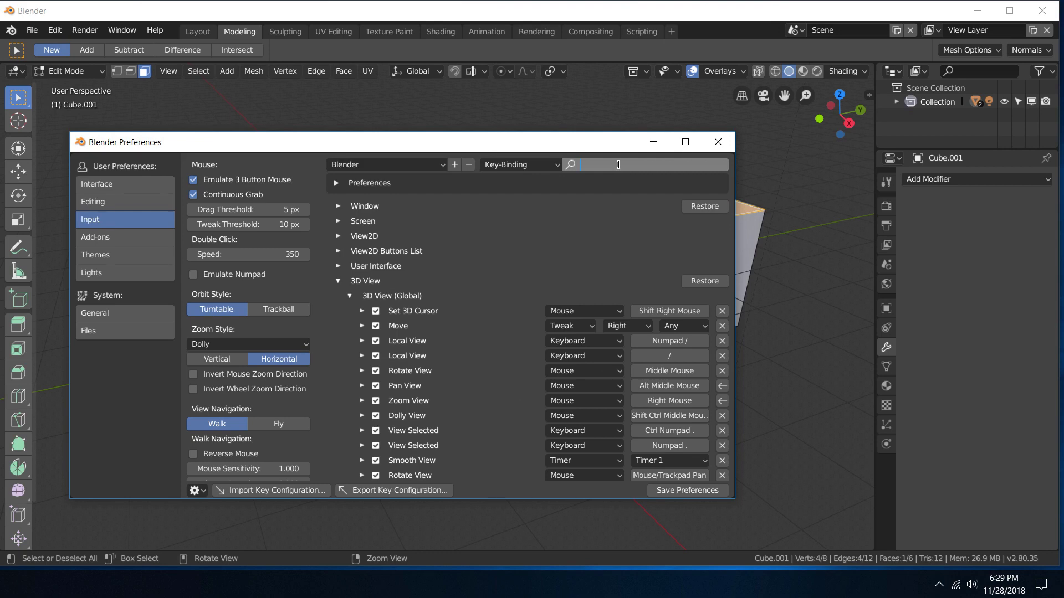
{"action": "left_click", "coordinate": [530, 161]}
{"action": "left_click", "coordinate": [530, 161]}
{"action": "left_click", "coordinate": [521, 181]}
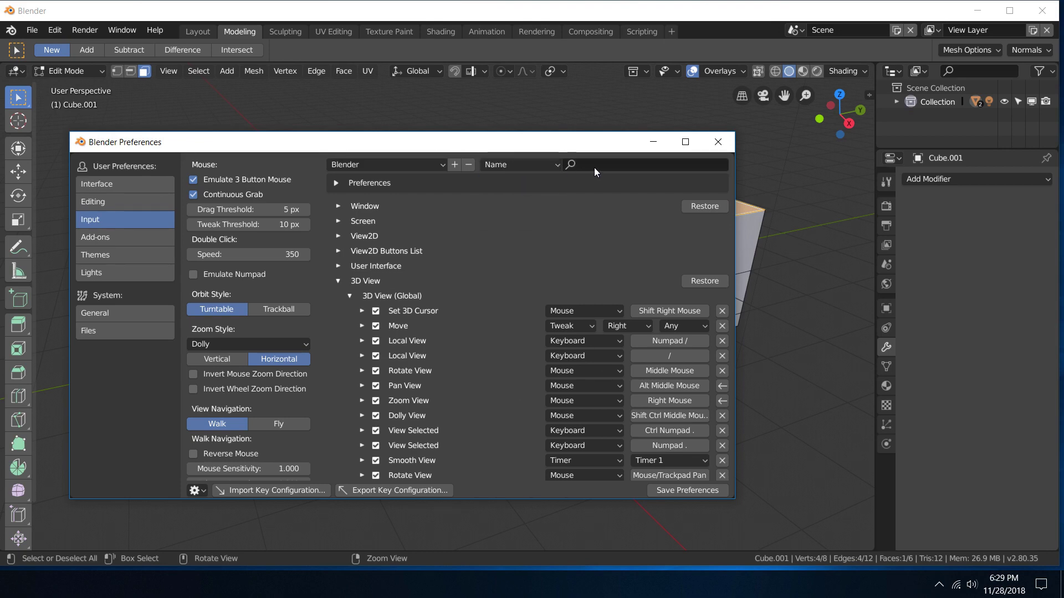
{"action": "left_click", "coordinate": [594, 167]}
{"action": "type", "text": "local"}
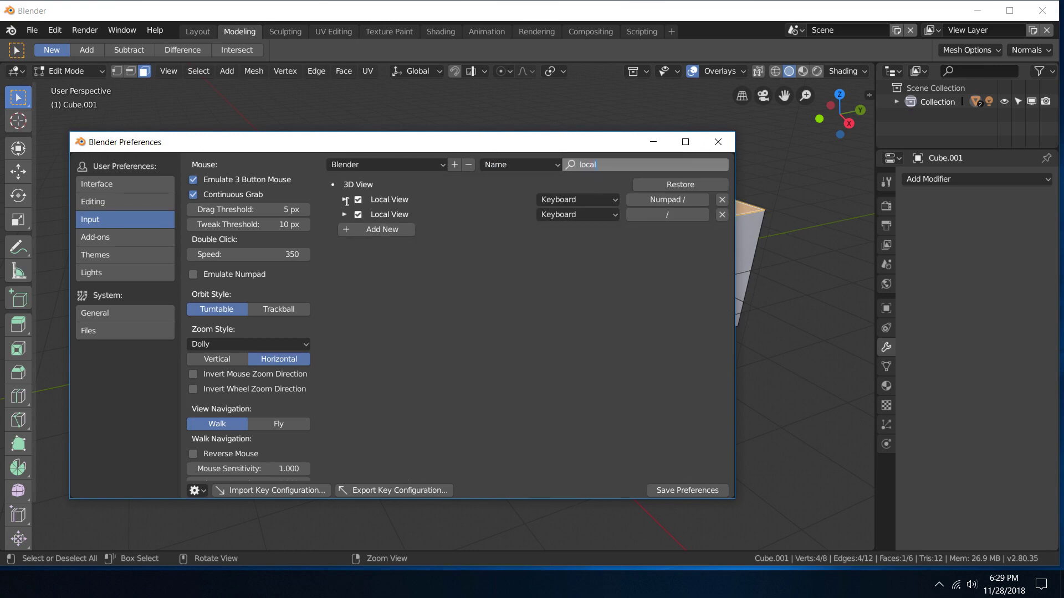
Step: Rebind the 3D View keymap's second Local View entry, currently on /, to Alt E, and close the preferences
{"action": "left_click", "coordinate": [671, 218]}
{"action": "left_click", "coordinate": [671, 219]}
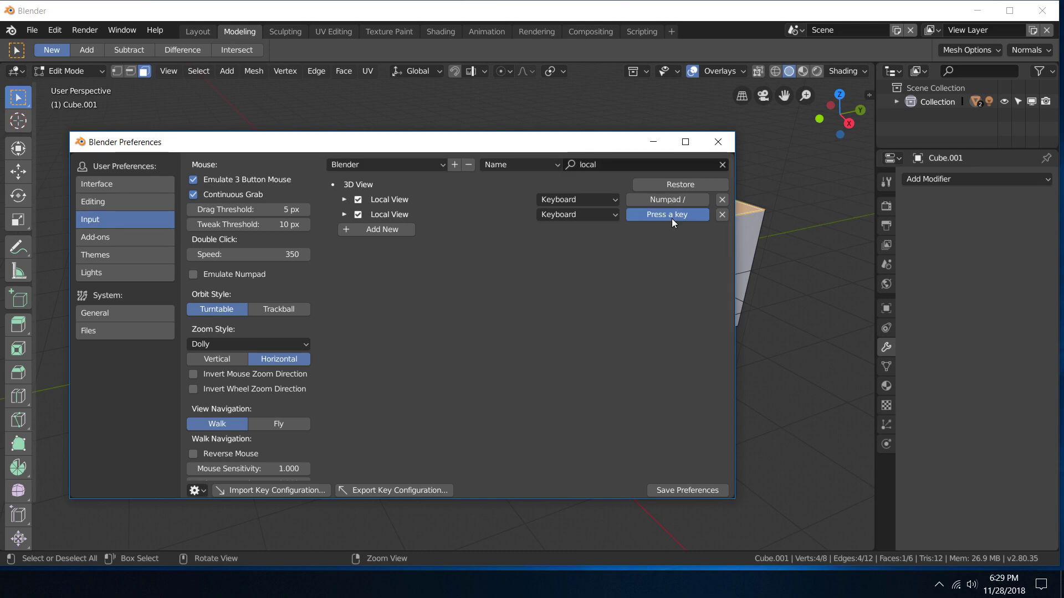
{"action": "key", "text": "e"}
{"action": "left_click", "coordinate": [343, 214]}
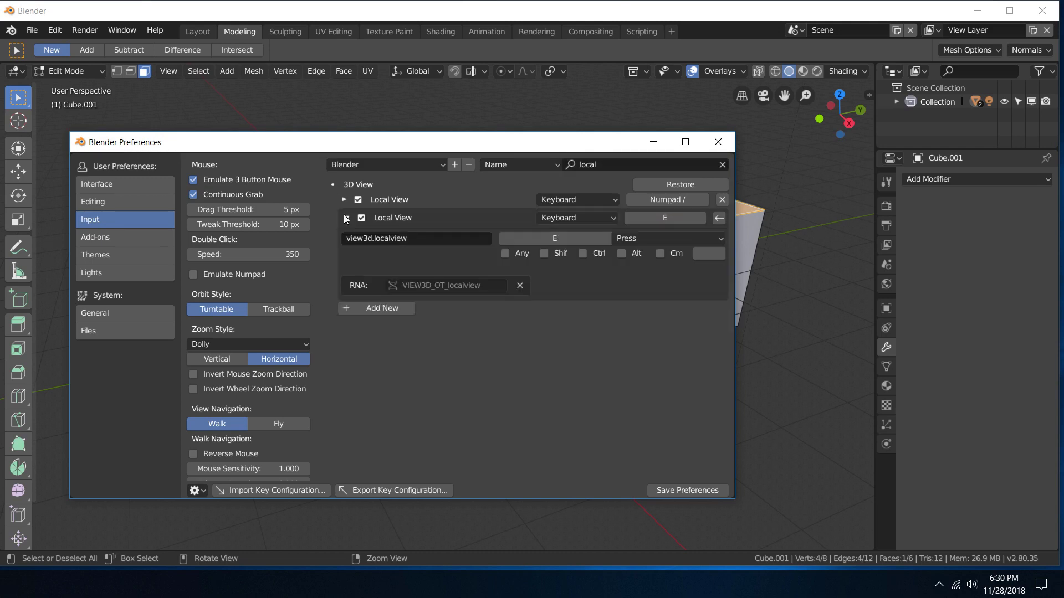
{"action": "left_click", "coordinate": [621, 253]}
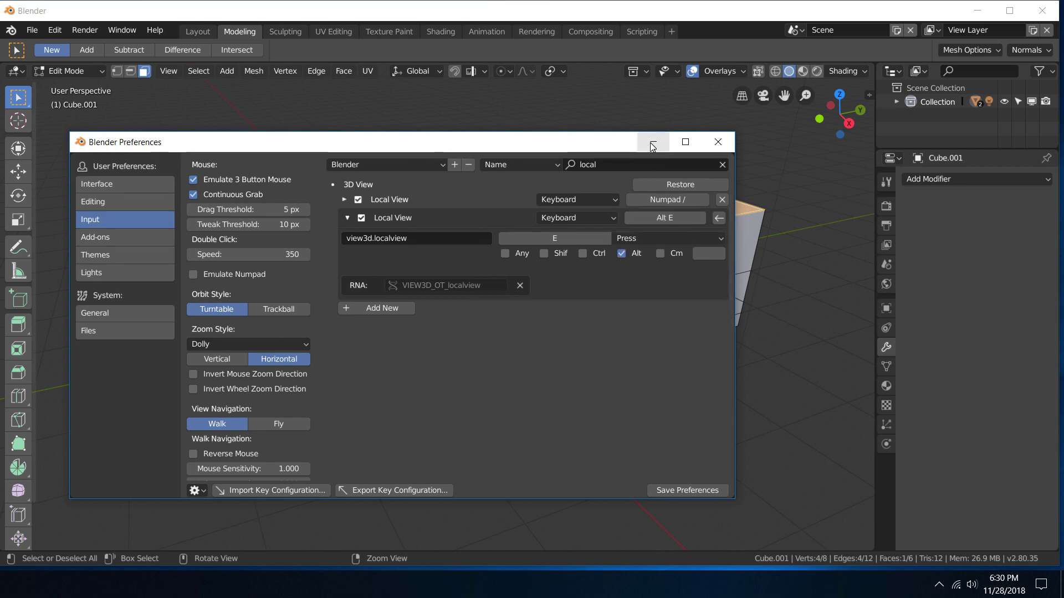
{"action": "left_click", "coordinate": [717, 141]}
Step: Test the Alt E shortcut by repeatedly switching Local View isolation of the cube copy on and off
{"action": "key", "text": "alt+e"}
{"action": "key", "text": "alt+e"}
{"action": "key", "text": "alt+e"}
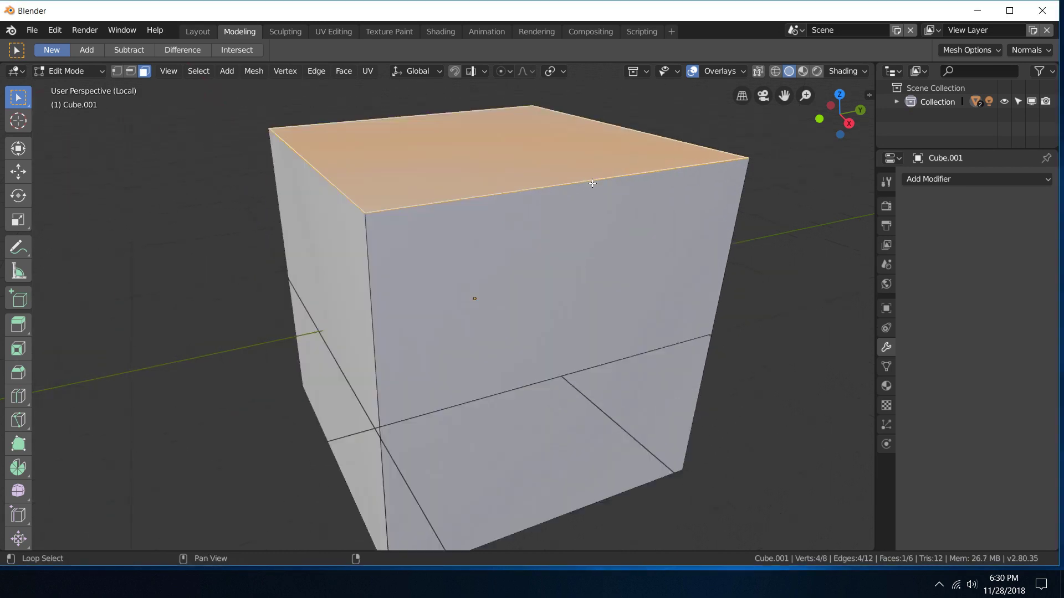
{"action": "key", "text": "alt+e"}
{"action": "key", "text": "alt+e"}
{"action": "key", "text": "alt+e"}
{"action": "key", "text": "alt+e"}
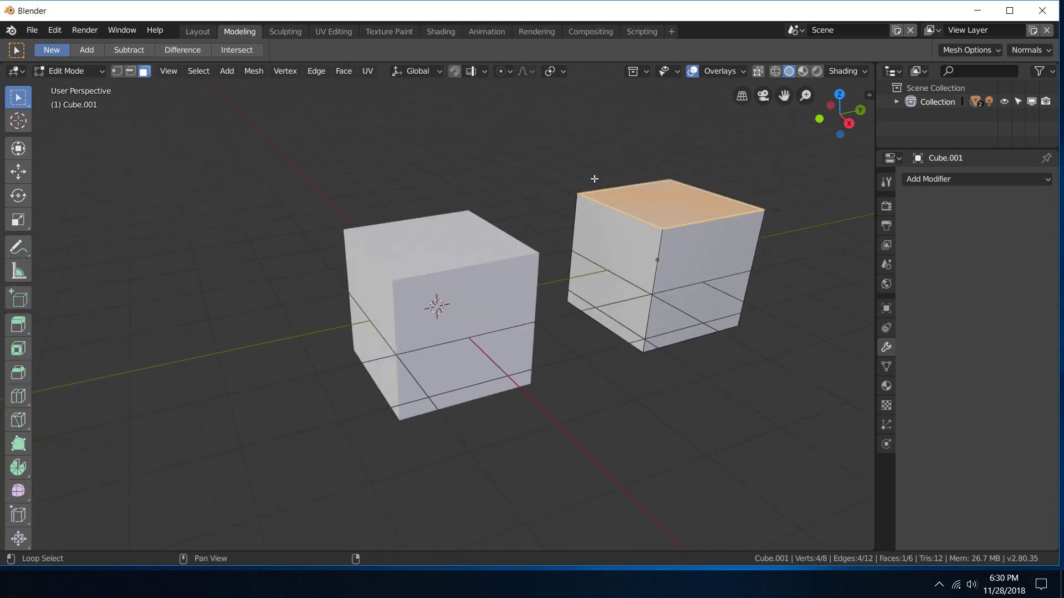
{"action": "key", "text": "alt+e"}
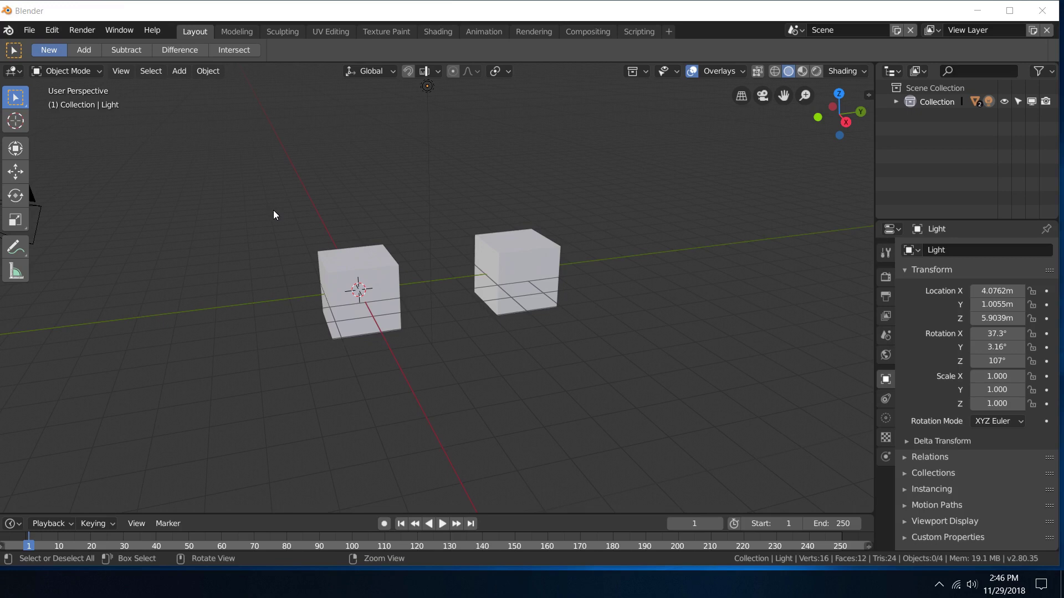
Step: Open the preferences, review the Interface section including the Prompt Quit option, and close them
{"action": "left_click", "coordinate": [54, 30]}
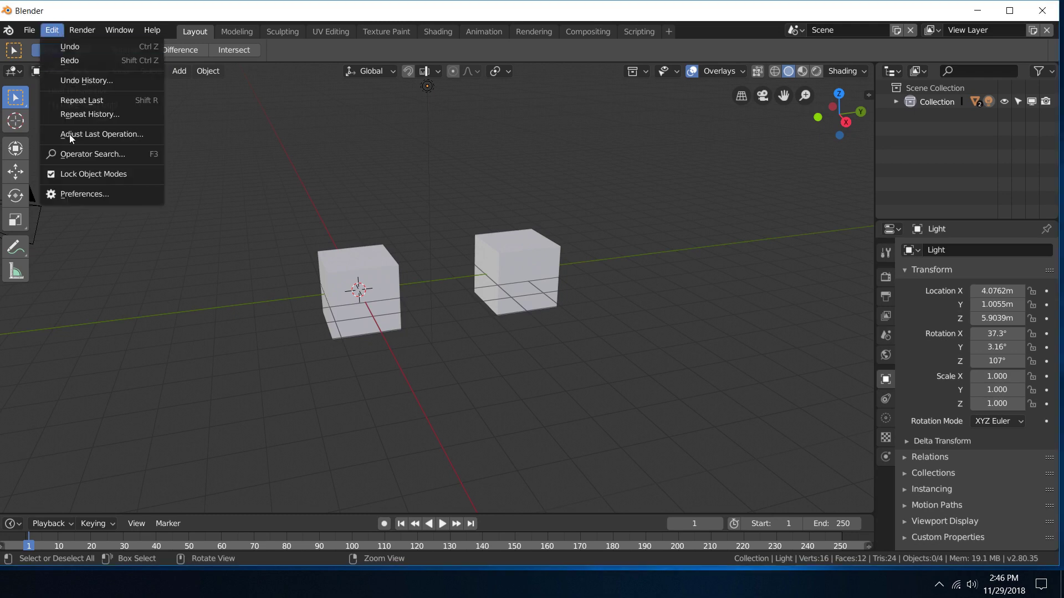
{"action": "left_click", "coordinate": [113, 195]}
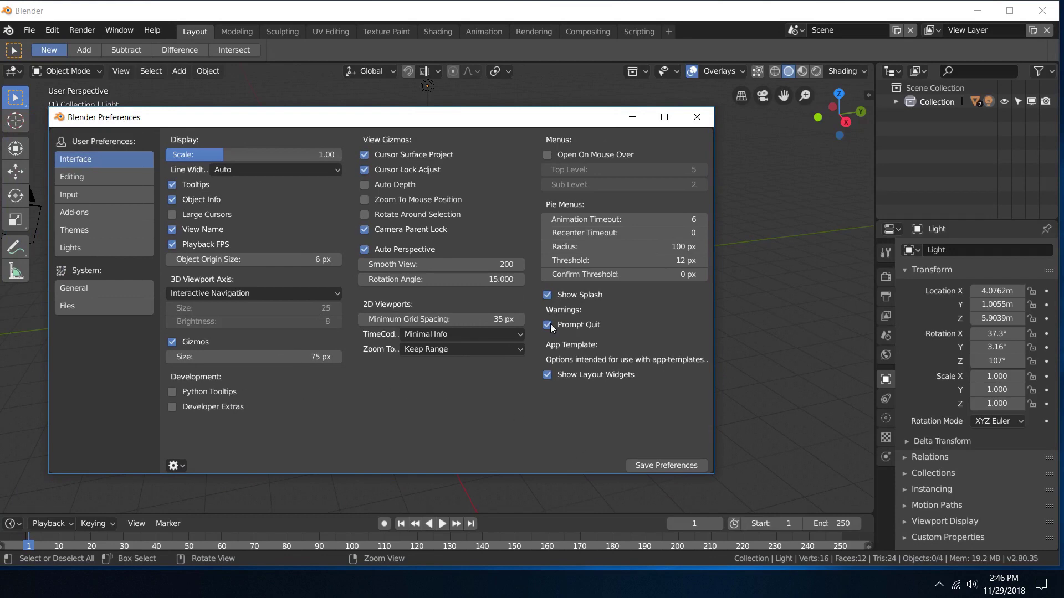
{"action": "left_click", "coordinate": [698, 118]}
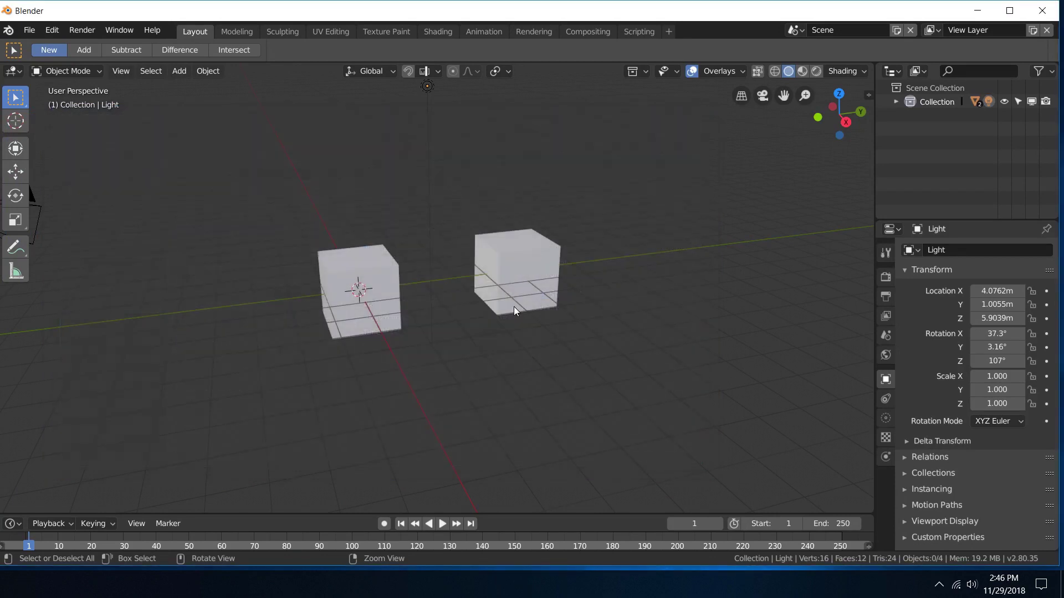
Step: Select the original cube, activate the Move tool to show its gizmo, and return to Select Box
{"action": "left_click_drag", "start_coordinate": [202, 173], "coordinate": [319, 157]}
{"action": "scroll", "coordinate": [376, 261], "scroll_direction": "up", "scroll_amount": 8}
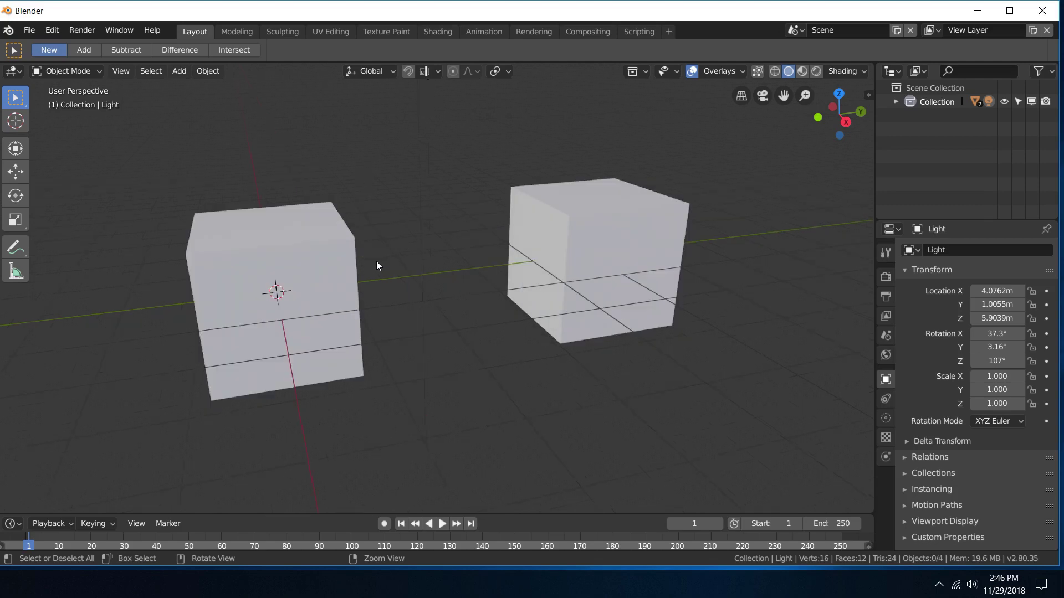
{"action": "scroll", "coordinate": [377, 261], "scroll_direction": "down", "scroll_amount": 4}
{"action": "scroll", "coordinate": [266, 163], "scroll_direction": "down", "scroll_amount": 3}
{"action": "scroll", "coordinate": [212, 212], "scroll_direction": "up", "scroll_amount": 3}
{"action": "left_click", "coordinate": [255, 231]}
{"action": "left_click", "coordinate": [15, 172]}
{"action": "scroll", "coordinate": [202, 194], "scroll_direction": "down", "scroll_amount": 3}
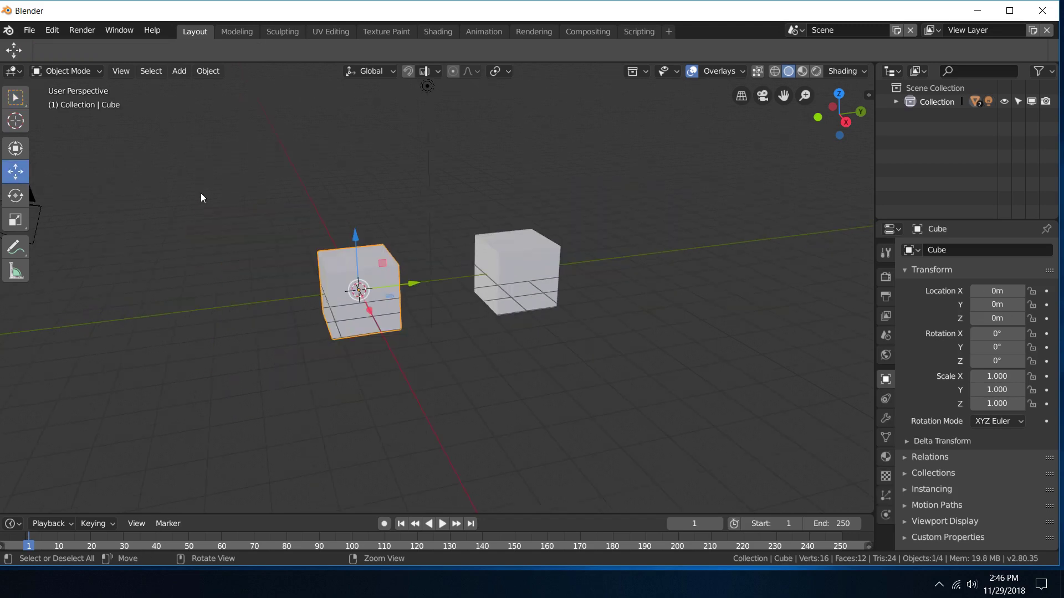
{"action": "left_click", "coordinate": [27, 90]}
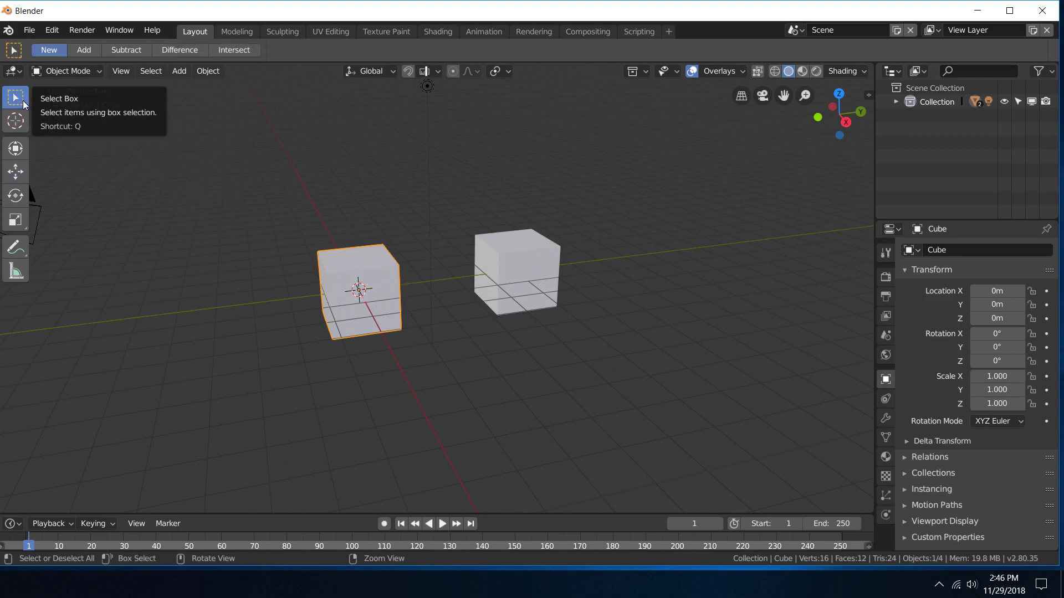
{"action": "scroll", "coordinate": [202, 221], "scroll_direction": "up", "scroll_amount": 4}
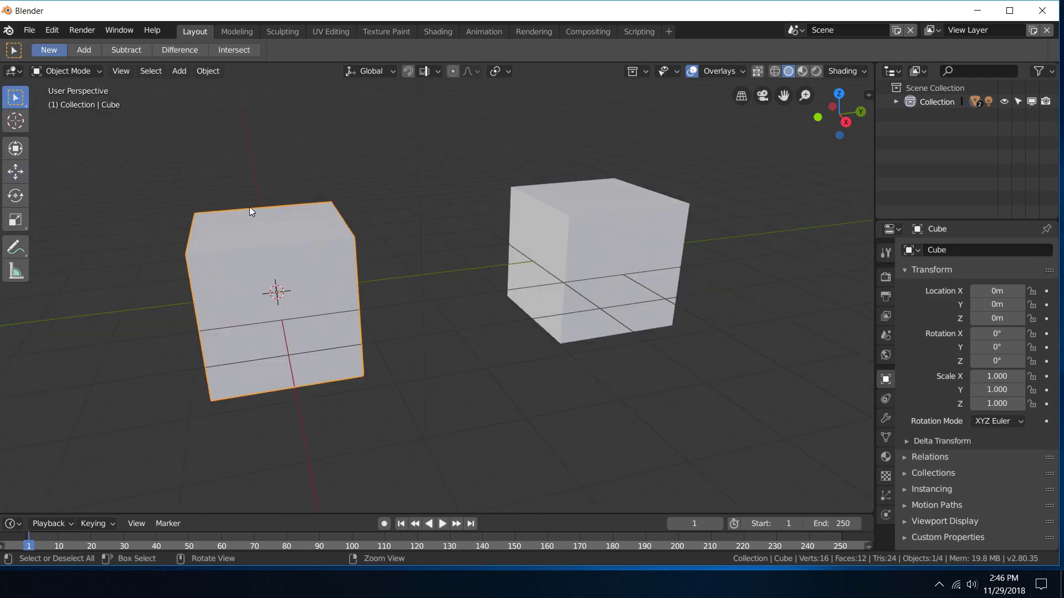
Step: Test Select Box by selecting the original cube and the copy in turn and box-selecting empty space to clear the selection
{"action": "left_click_drag", "start_coordinate": [363, 101], "coordinate": [157, 163]}
{"action": "left_click", "coordinate": [265, 208]}
{"action": "left_click", "coordinate": [533, 188]}
{"action": "left_click_drag", "start_coordinate": [517, 130], "coordinate": [632, 131]}
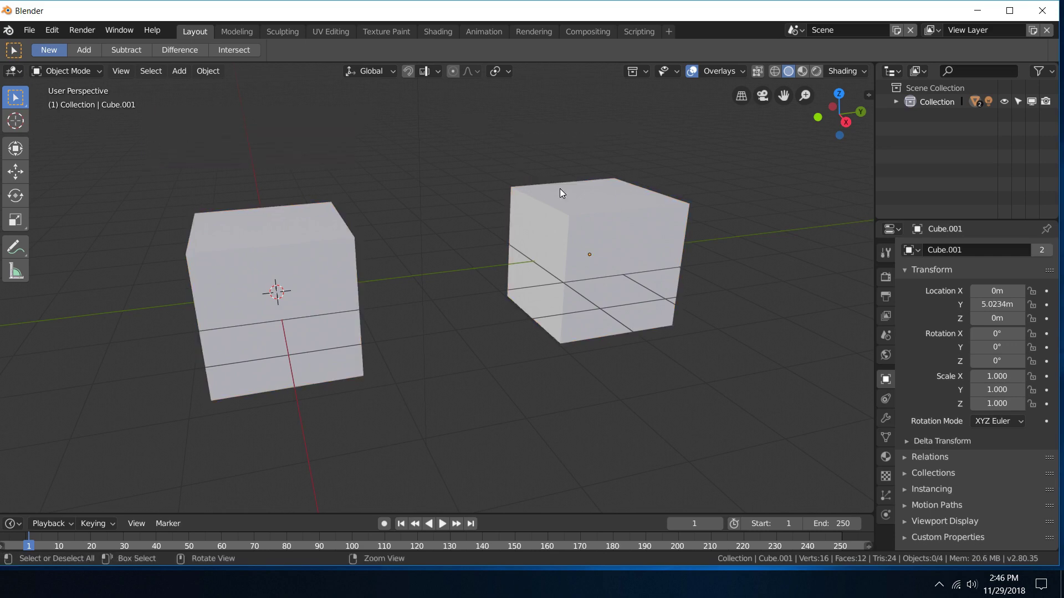
{"action": "left_click", "coordinate": [312, 239]}
{"action": "left_click_drag", "start_coordinate": [336, 133], "coordinate": [243, 152]}
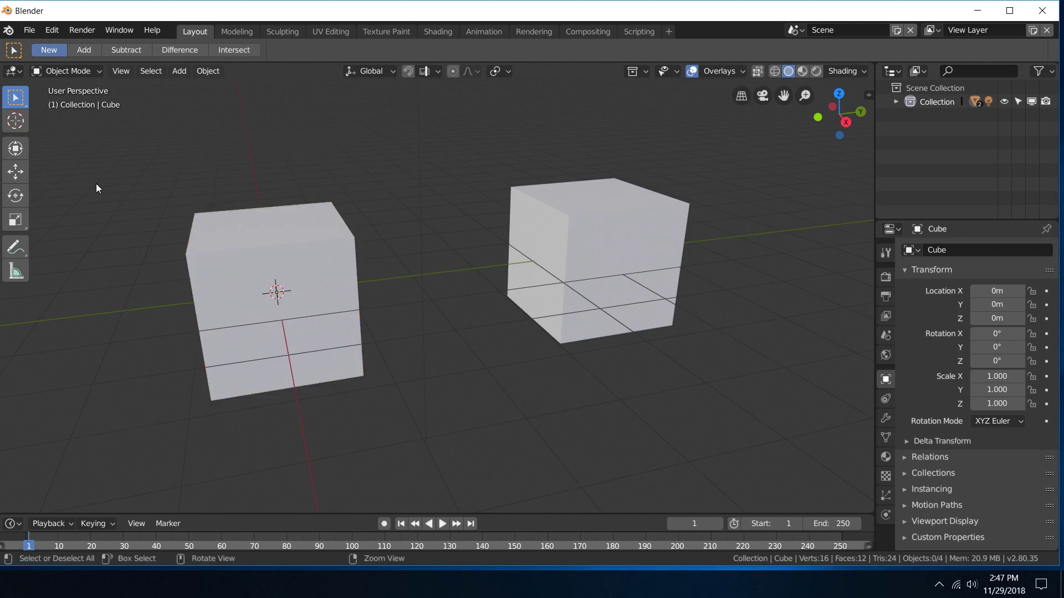
Step: Select the original cube with the Move tool, cycle through the Rotate and Scale tools, and return to Move
{"action": "left_click", "coordinate": [15, 172]}
{"action": "left_click", "coordinate": [315, 268]}
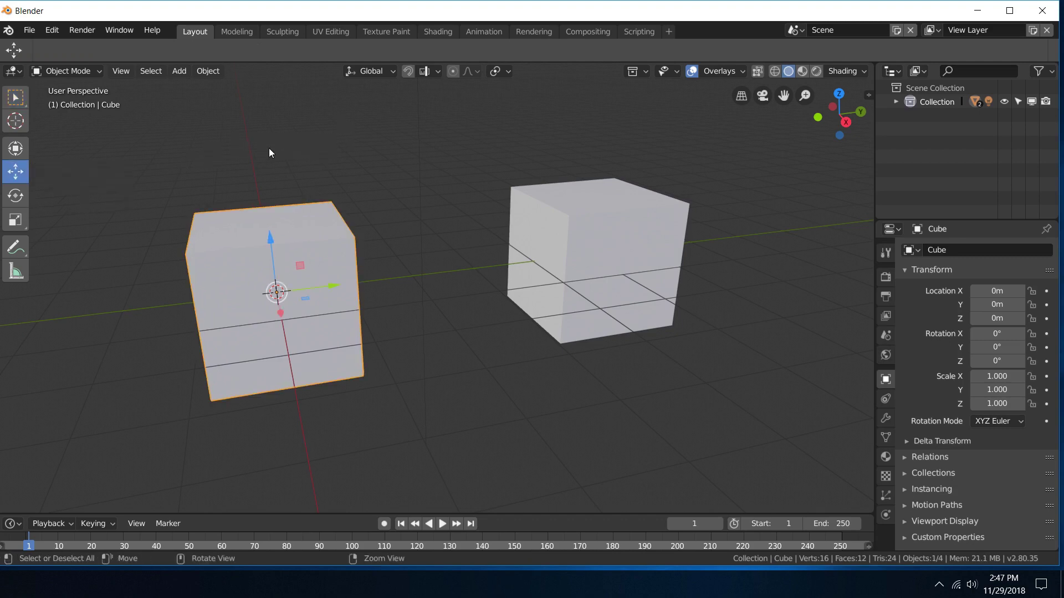
{"action": "scroll", "coordinate": [269, 151], "scroll_direction": "down", "scroll_amount": 3}
{"action": "scroll", "coordinate": [269, 149], "scroll_direction": "up", "scroll_amount": 3}
{"action": "left_click", "coordinate": [15, 196]}
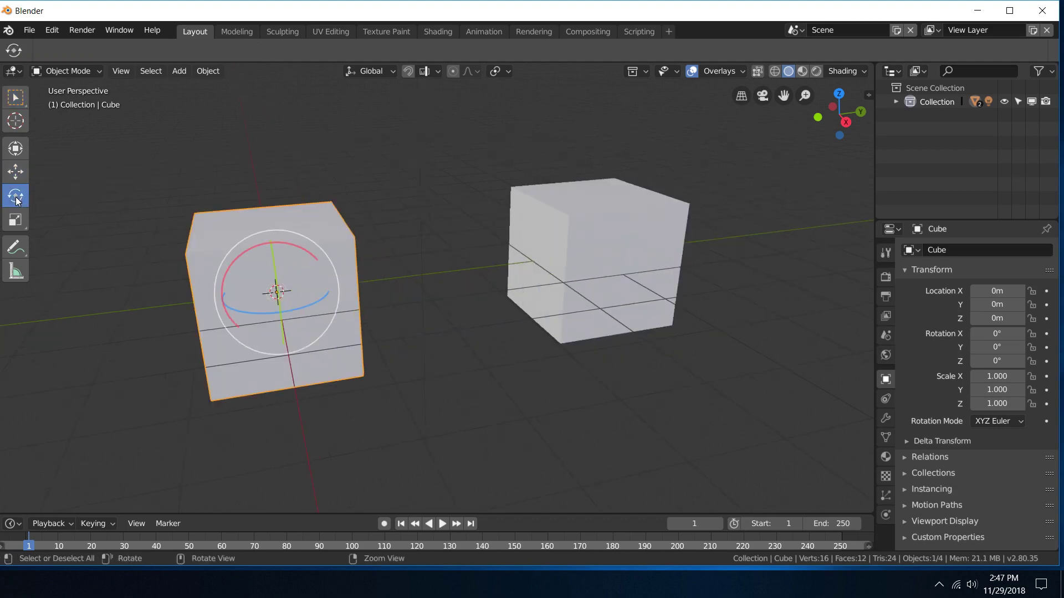
{"action": "left_click", "coordinate": [16, 220]}
{"action": "left_click", "coordinate": [15, 172]}
Step: Try moving the original cube from empty space with the Move tool and undo it, and try a free grab and cancel it
{"action": "left_click_drag", "start_coordinate": [317, 139], "coordinate": [303, 121]}
{"action": "key", "text": "ctrl+z"}
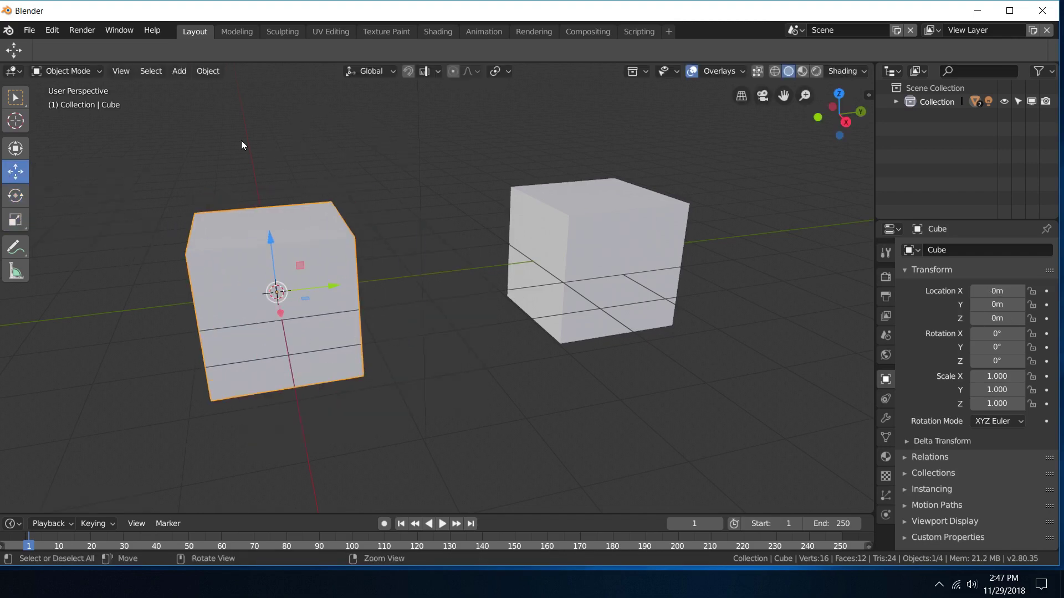
{"action": "key", "text": "g"}
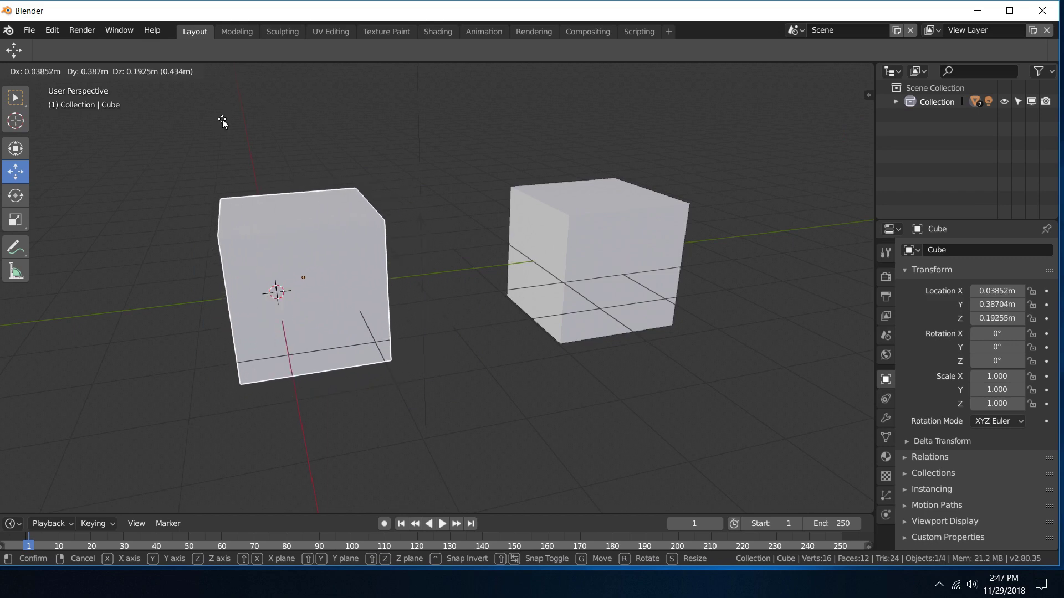
{"action": "right_click", "coordinate": [221, 120]}
Step: Try rotating the original cube from empty space with the Rotate tool, cancel the rotation, and deselect the cube
{"action": "left_click", "coordinate": [15, 199]}
{"action": "mouse_move", "coordinate": [184, 131]}
{"action": "left_mouse_down"}
{"action": "mouse_move", "coordinate": [237, 102]}
{"action": "mouse_move", "coordinate": [193, 124]}
{"action": "left_mouse_up"}
{"action": "right_click", "coordinate": [192, 123]}
{"action": "left_click", "coordinate": [204, 125]}
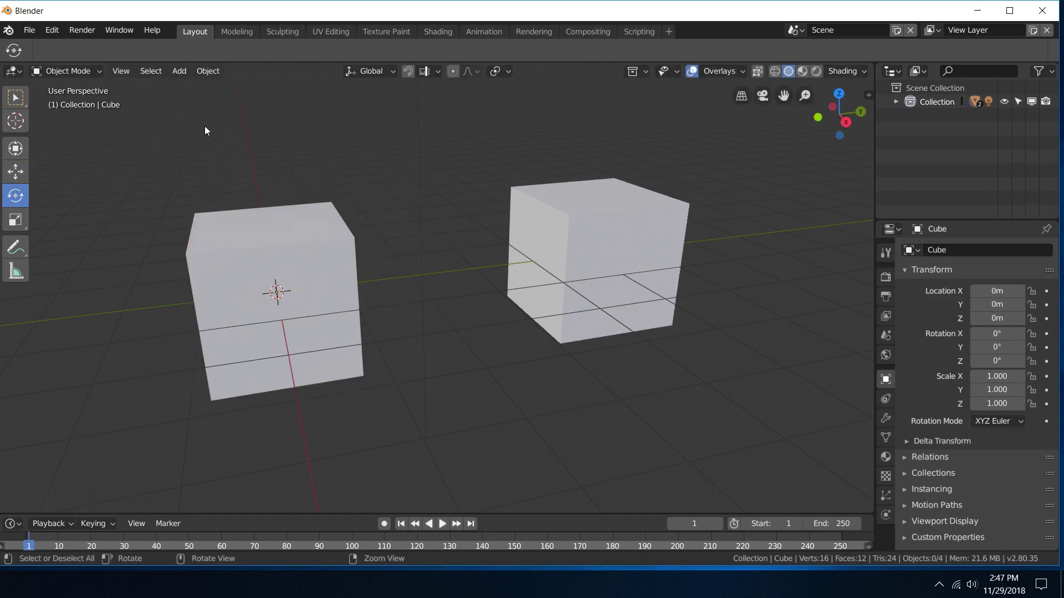
Step: Switch between the Move and Select Box tools, finish on Move, and select the original cube
{"action": "left_click", "coordinate": [20, 173]}
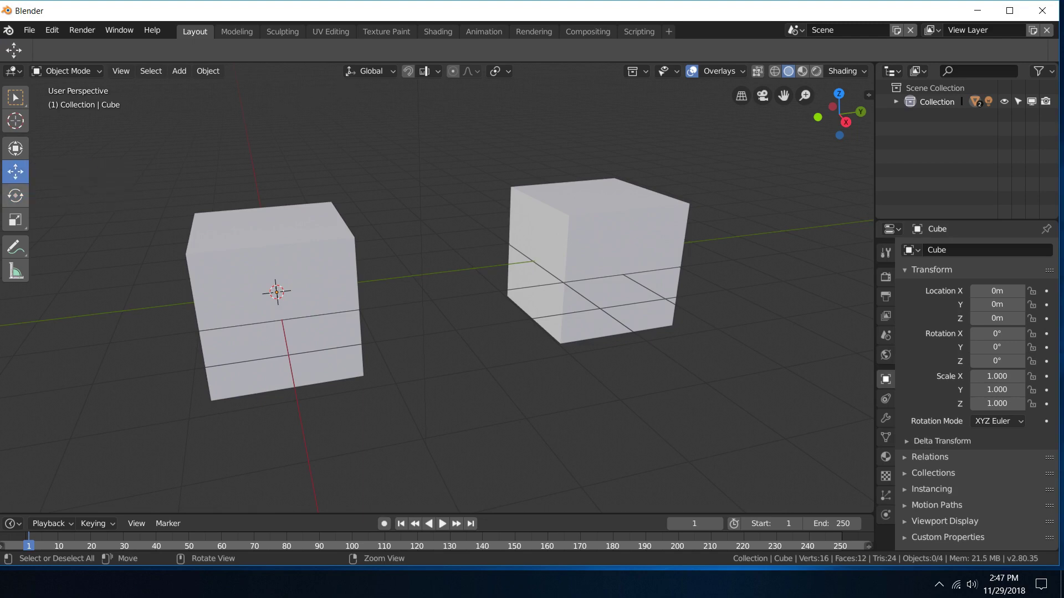
{"action": "left_click", "coordinate": [15, 97]}
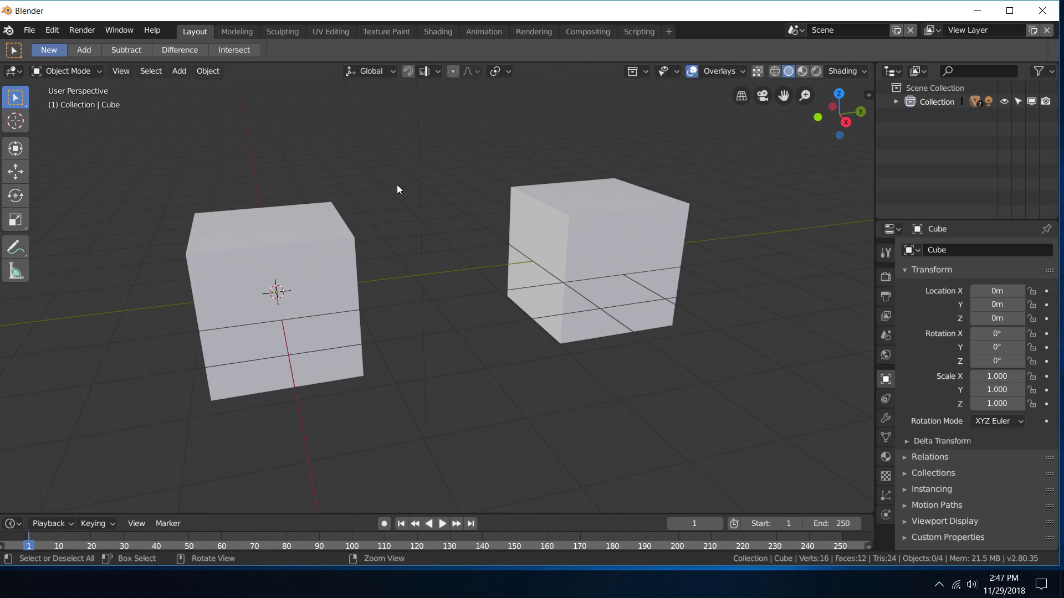
{"action": "left_click", "coordinate": [18, 173]}
{"action": "left_click", "coordinate": [287, 251]}
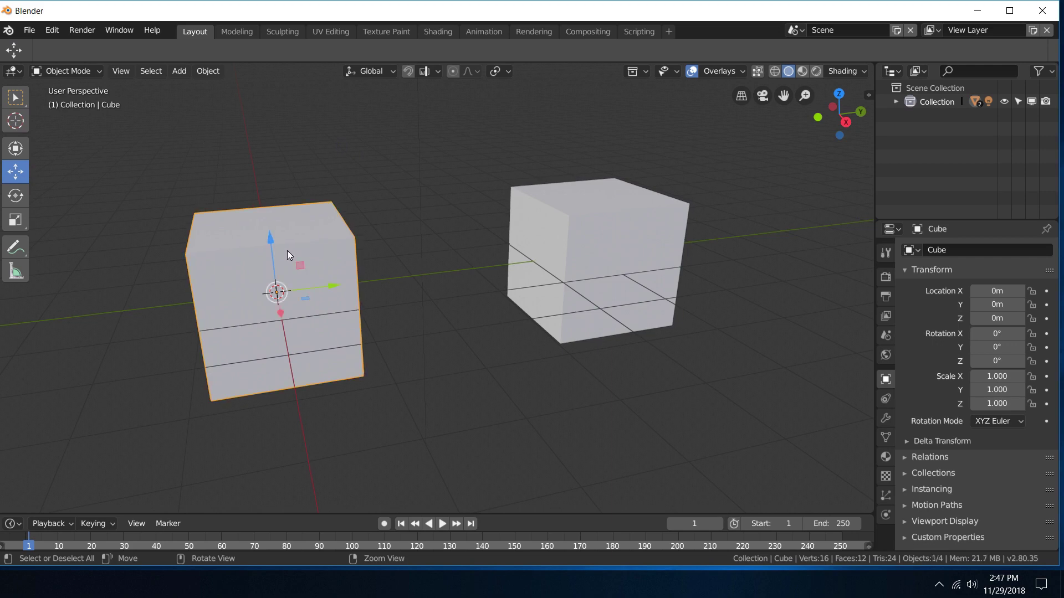
Step: Try the Move tool from empty space on the original cube, and start and cancel a free grab on the cube copy
{"action": "left_click_drag", "start_coordinate": [291, 142], "coordinate": [258, 117]}
{"action": "left_click", "coordinate": [577, 210]}
{"action": "key", "text": "g"}
{"action": "key", "text": "Escape"}
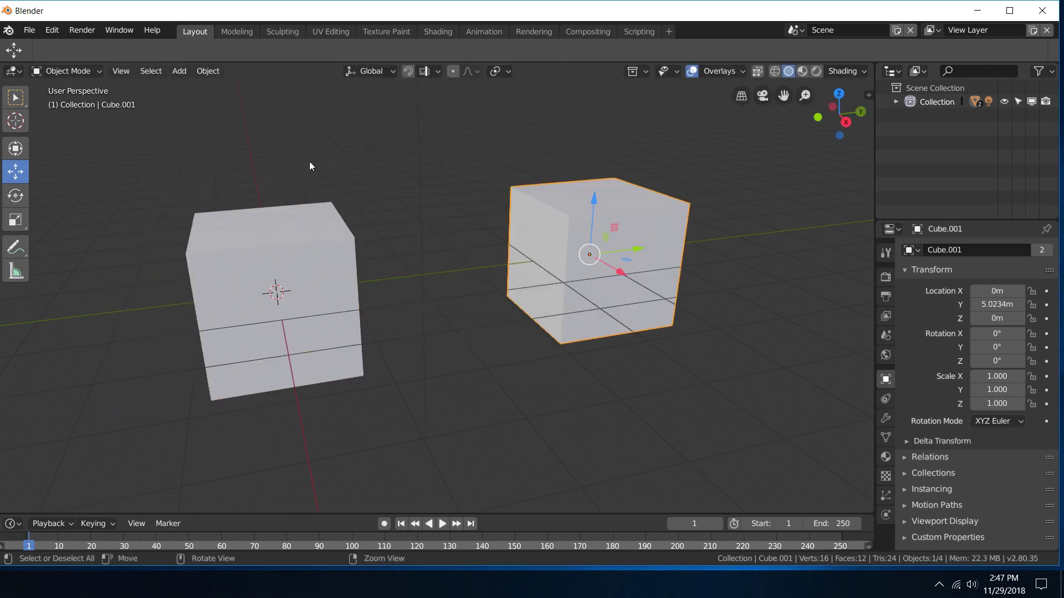
Step: Try moving the cube copy along the Y axis with its Move gizmo and cancel the move
{"action": "scroll", "coordinate": [260, 171], "scroll_direction": "down", "scroll_amount": 4}
{"action": "scroll", "coordinate": [257, 173], "scroll_direction": "up", "scroll_amount": 4}
{"action": "left_click_drag", "start_coordinate": [640, 249], "coordinate": [488, 247]}
{"action": "key", "text": "Escape"}
Step: Try moving the original cube along the Y axis with its Move gizmo, undo the move, and deselect everything
{"action": "scroll", "coordinate": [399, 186], "scroll_direction": "down", "scroll_amount": 7}
{"action": "scroll", "coordinate": [366, 233], "scroll_direction": "up", "scroll_amount": 4}
{"action": "left_click", "coordinate": [357, 254]}
{"action": "left_click_drag", "start_coordinate": [407, 285], "coordinate": [375, 270]}
{"action": "key", "text": "ctrl+z"}
{"action": "scroll", "coordinate": [375, 270], "scroll_direction": "up", "scroll_amount": 8}
{"action": "scroll", "coordinate": [375, 270], "scroll_direction": "down", "scroll_amount": 4}
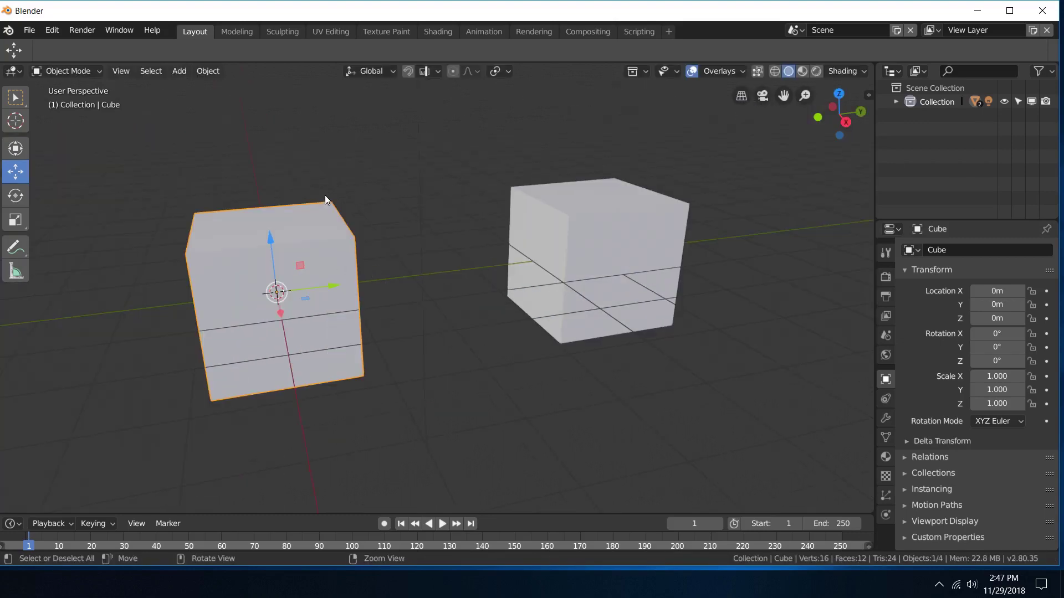
{"action": "left_click", "coordinate": [363, 160]}
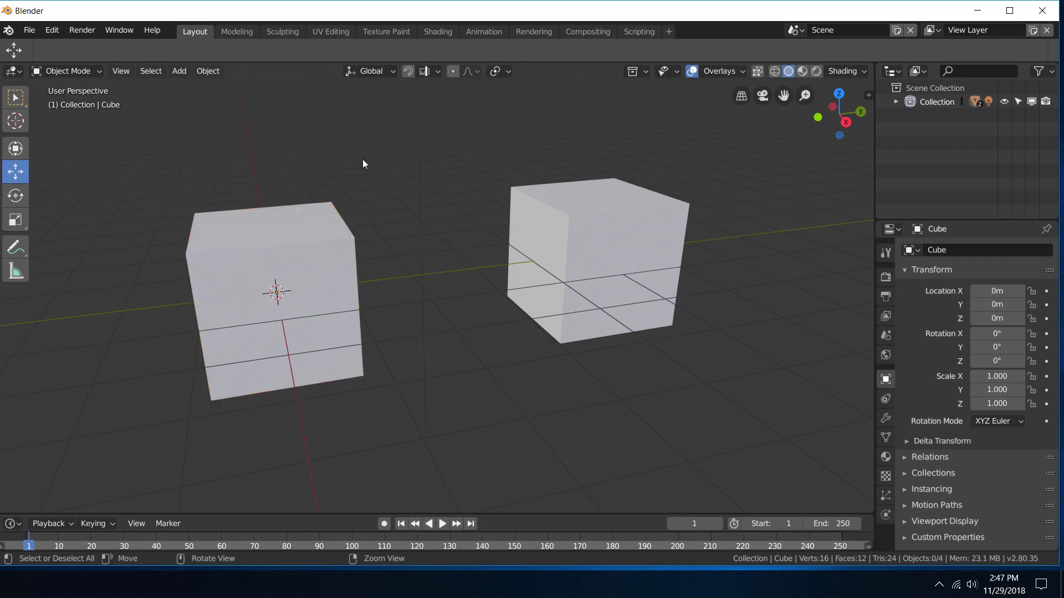